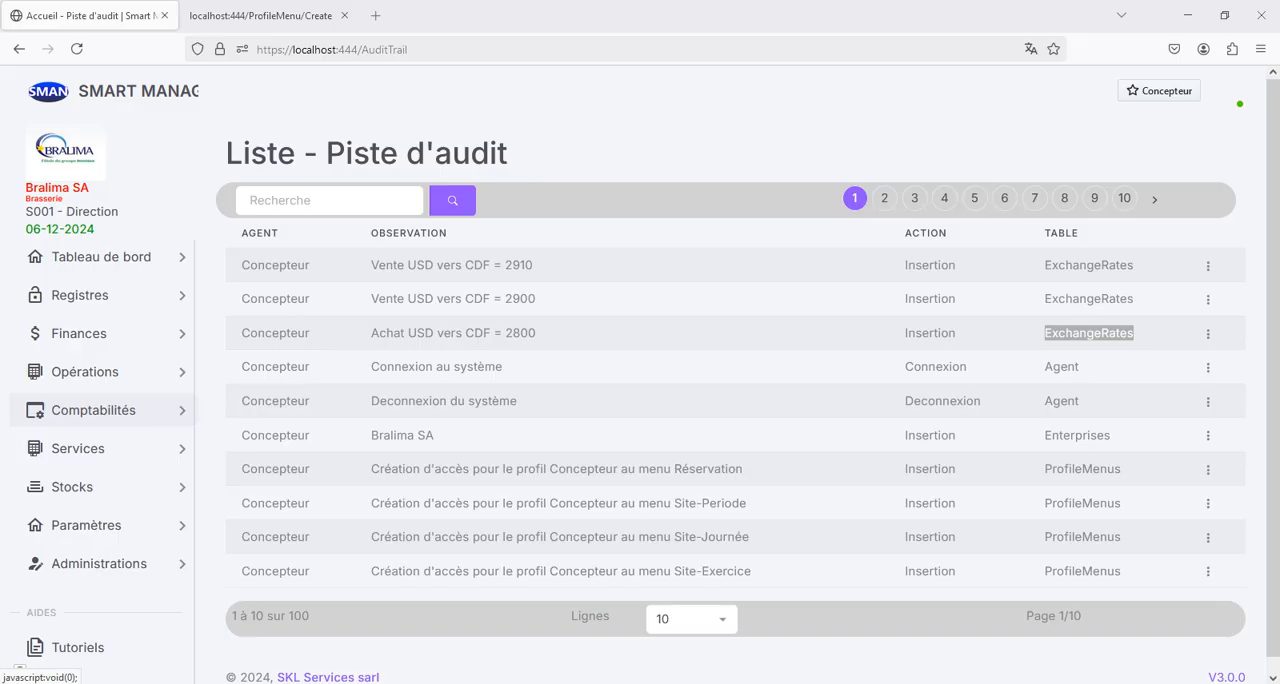
- Open the Compte général list in the web application, and open the Plan comptable workbook from the Articles folder on drive D:
{"action": "left_click", "coordinate": [93, 410]}
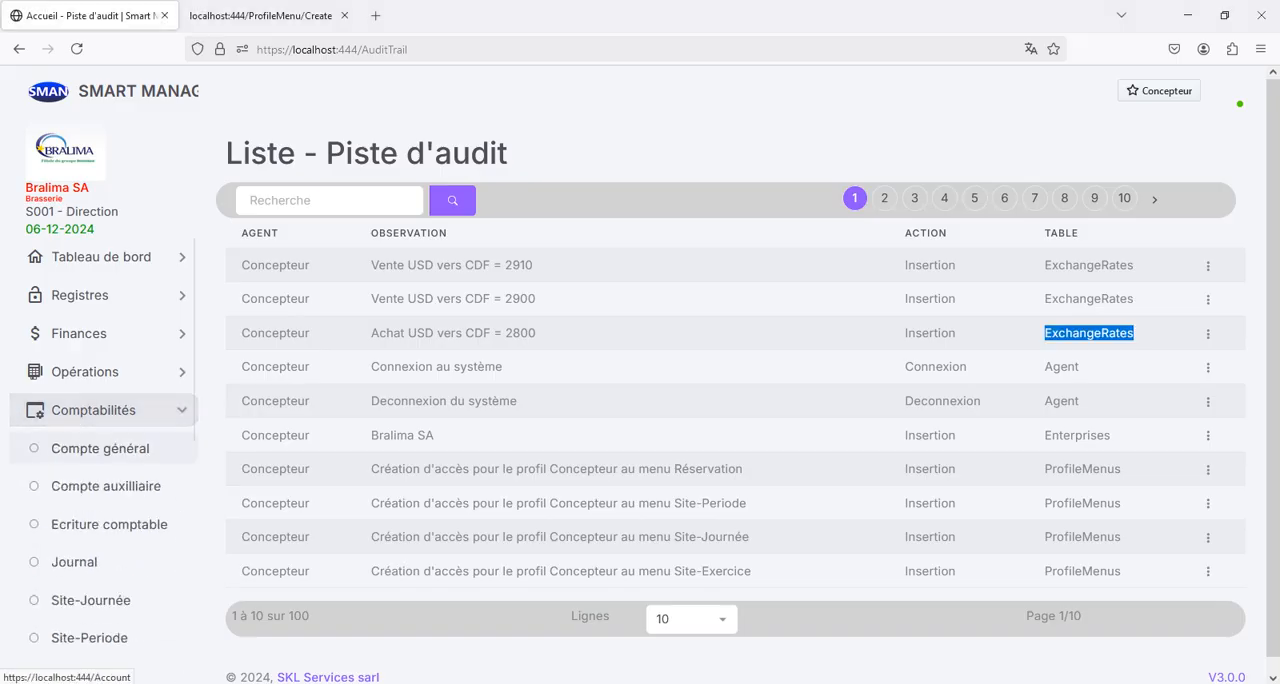
{"action": "left_click", "coordinate": [100, 448]}
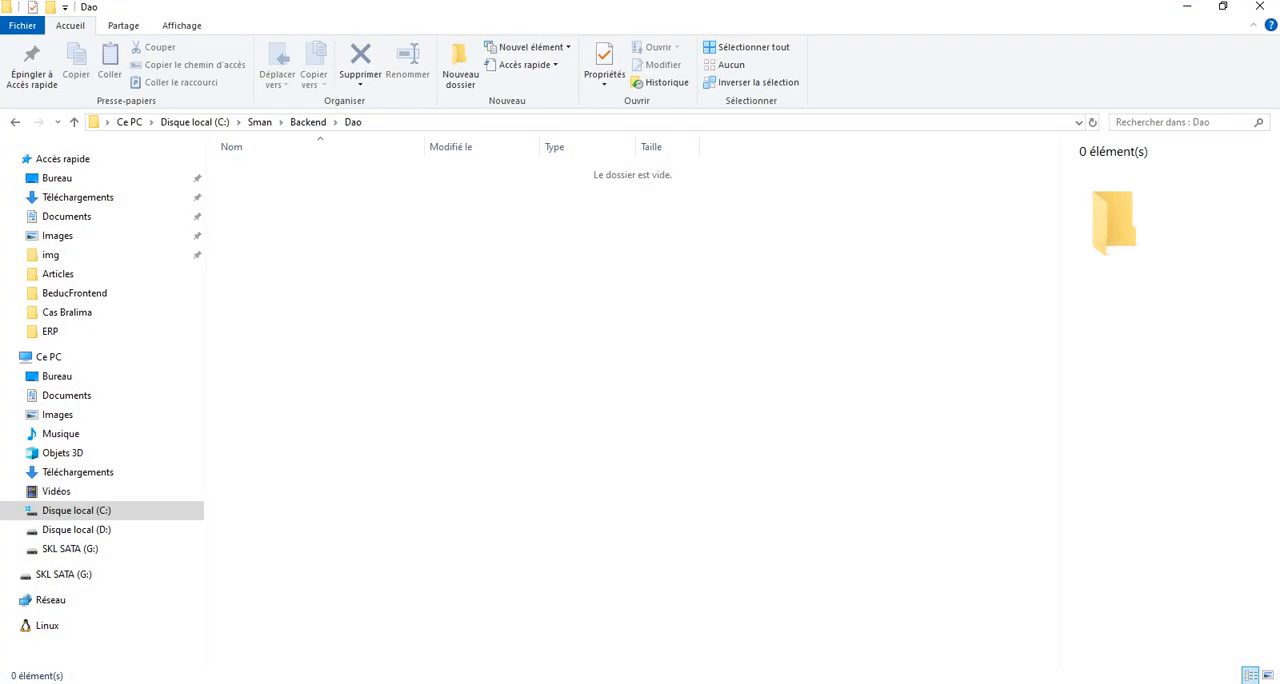
{"action": "left_click", "coordinate": [77, 530]}
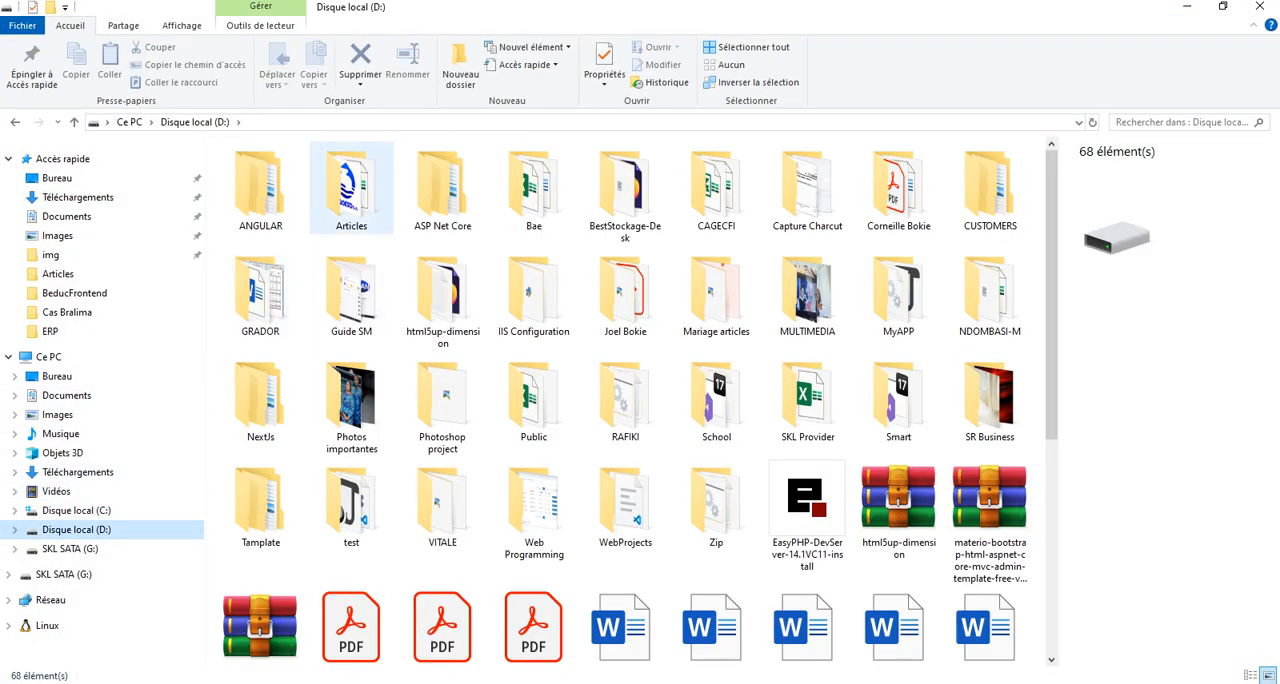
{"action": "double_click", "coordinate": [351, 190]}
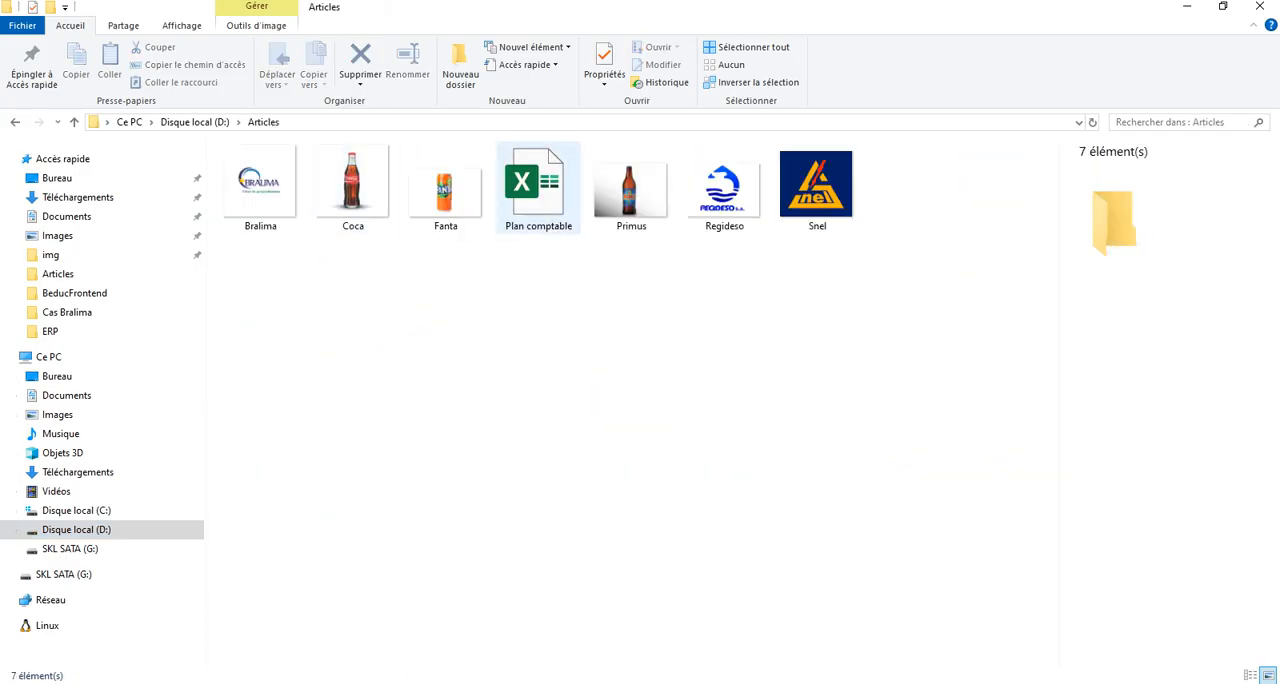
{"action": "left_click", "coordinate": [538, 188]}
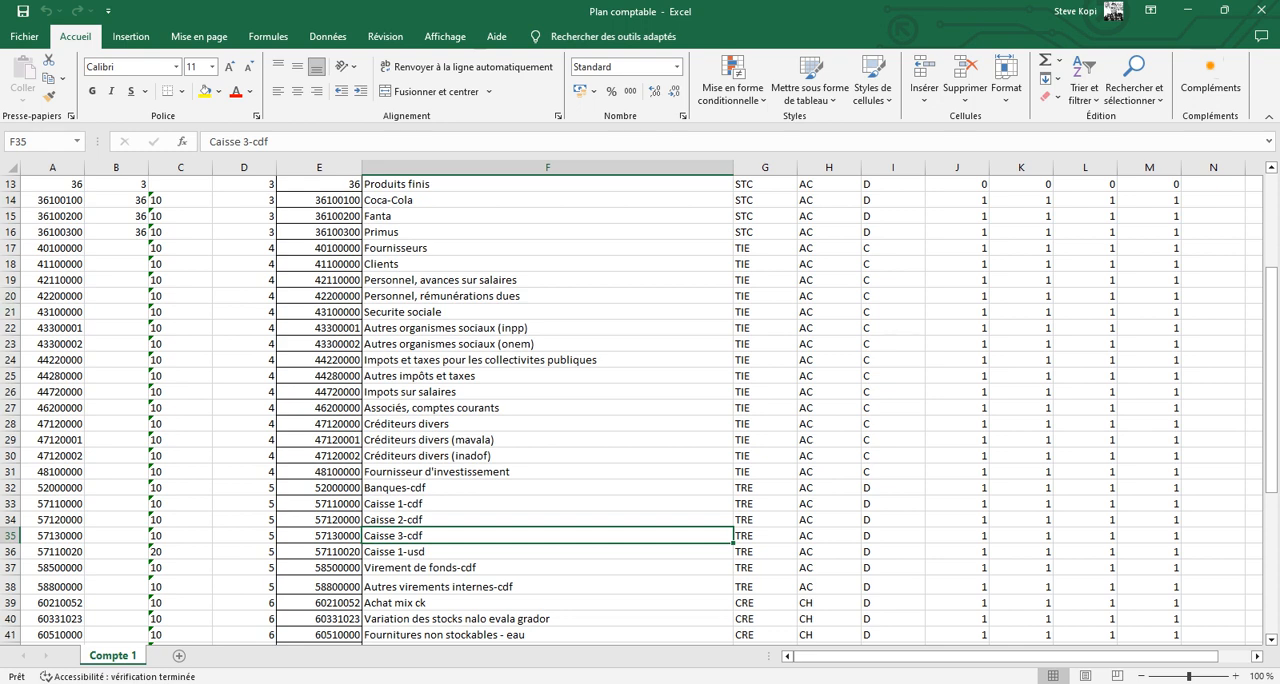
- Delete the entire Clients (41100000) and Fournisseurs (40100000) rows from the Compte 1 sheet
{"action": "left_click", "coordinate": [11, 264]}
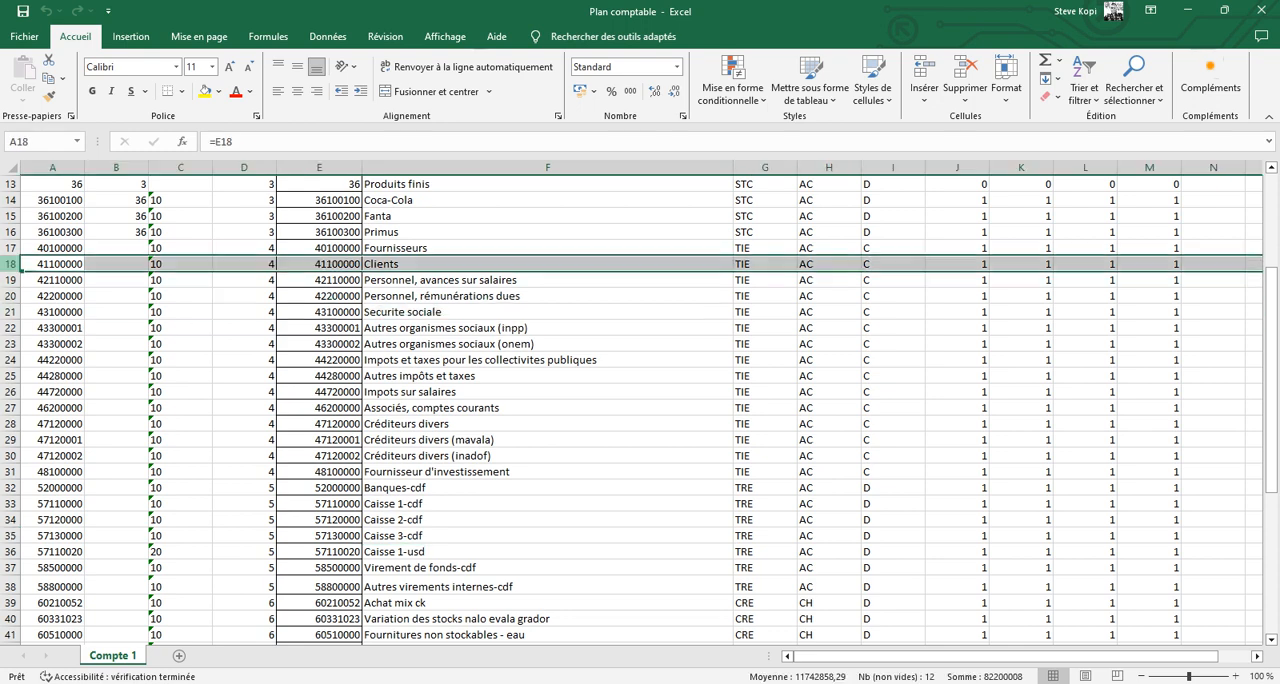
{"action": "left_click", "coordinate": [965, 72]}
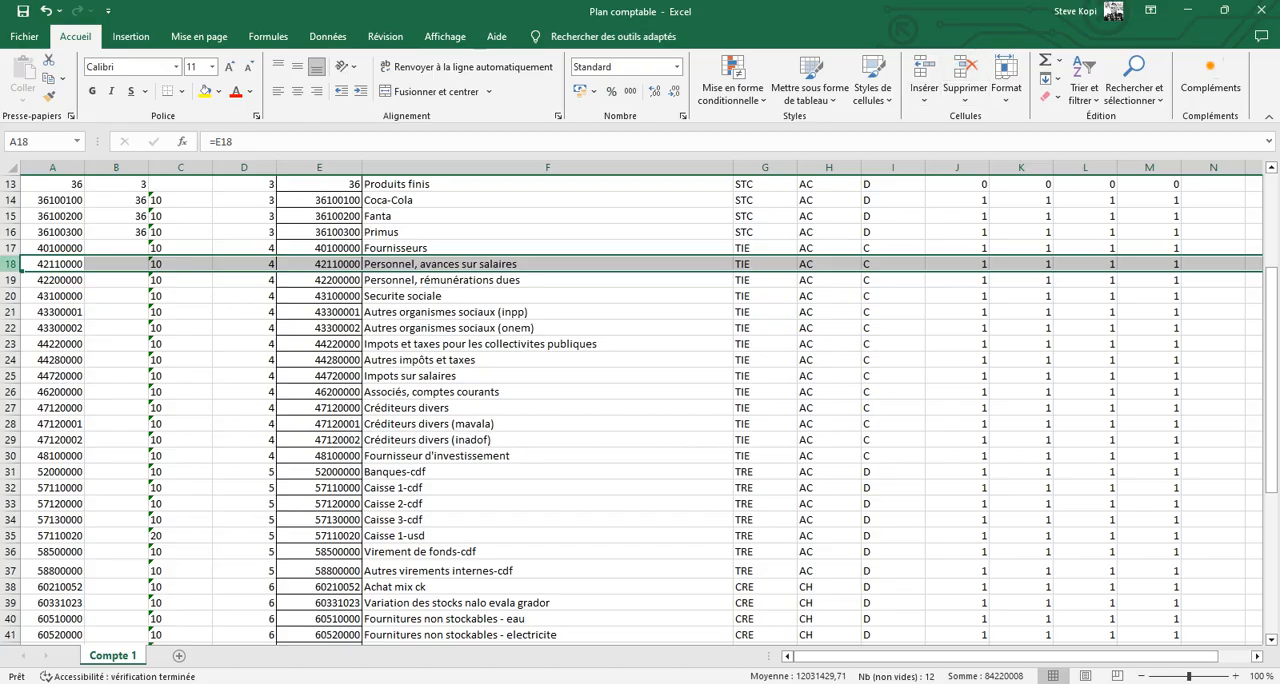
{"action": "left_click", "coordinate": [10, 248]}
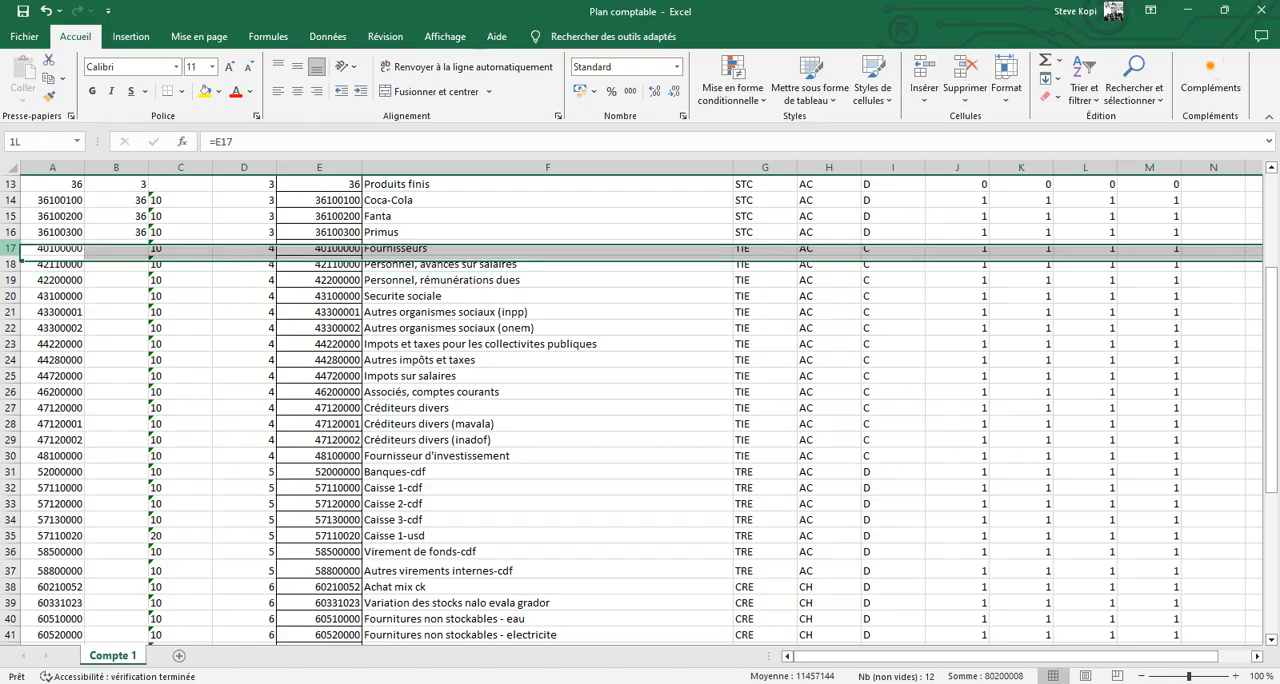
{"action": "left_click", "coordinate": [965, 68]}
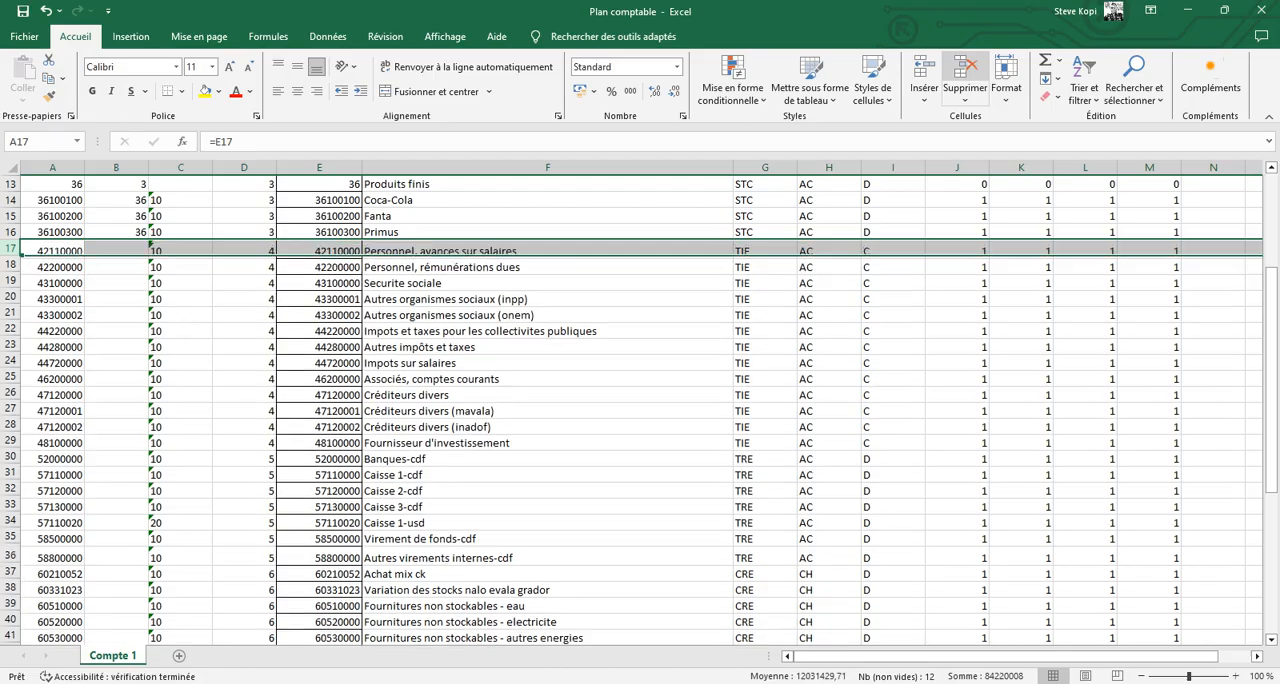
- Compare the sheet with the general accounts list in the browser, and save the Plan comptable workbook
{"action": "key", "text": "alt+Tab"}
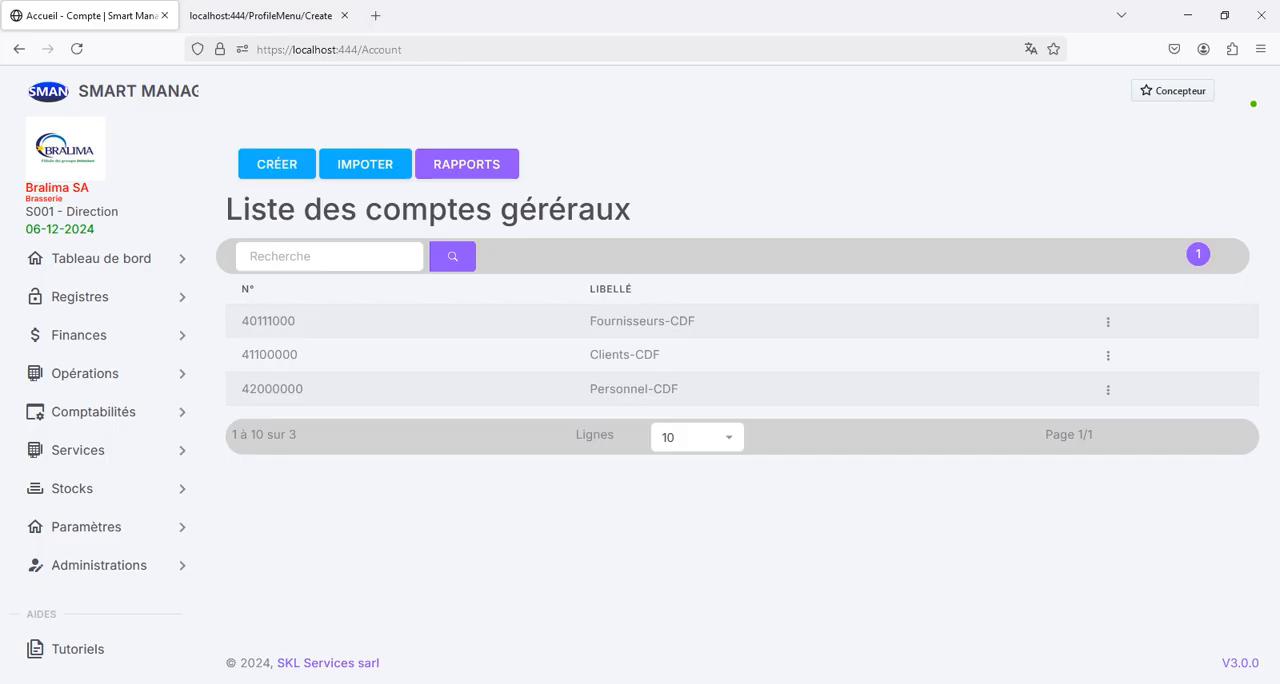
{"action": "key", "text": "alt+Tab"}
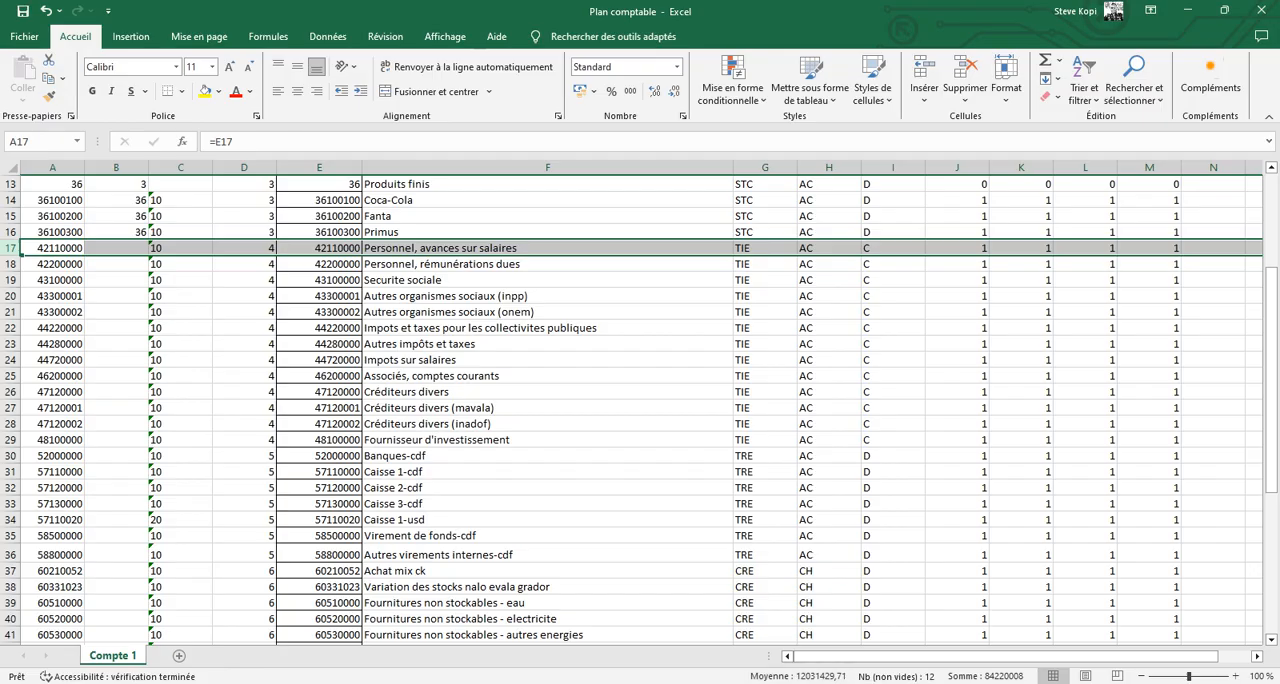
{"action": "key", "text": "alt+Tab"}
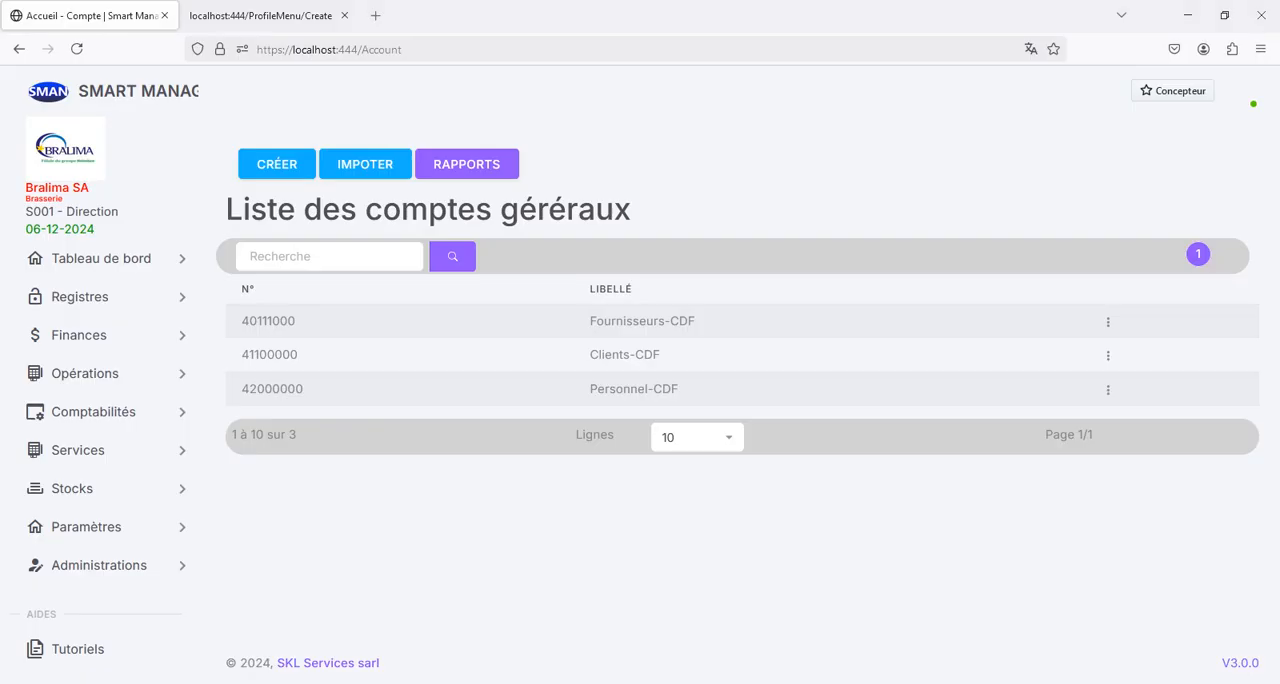
{"action": "key", "text": "alt+Tab"}
{"action": "left_click", "coordinate": [547, 312]}
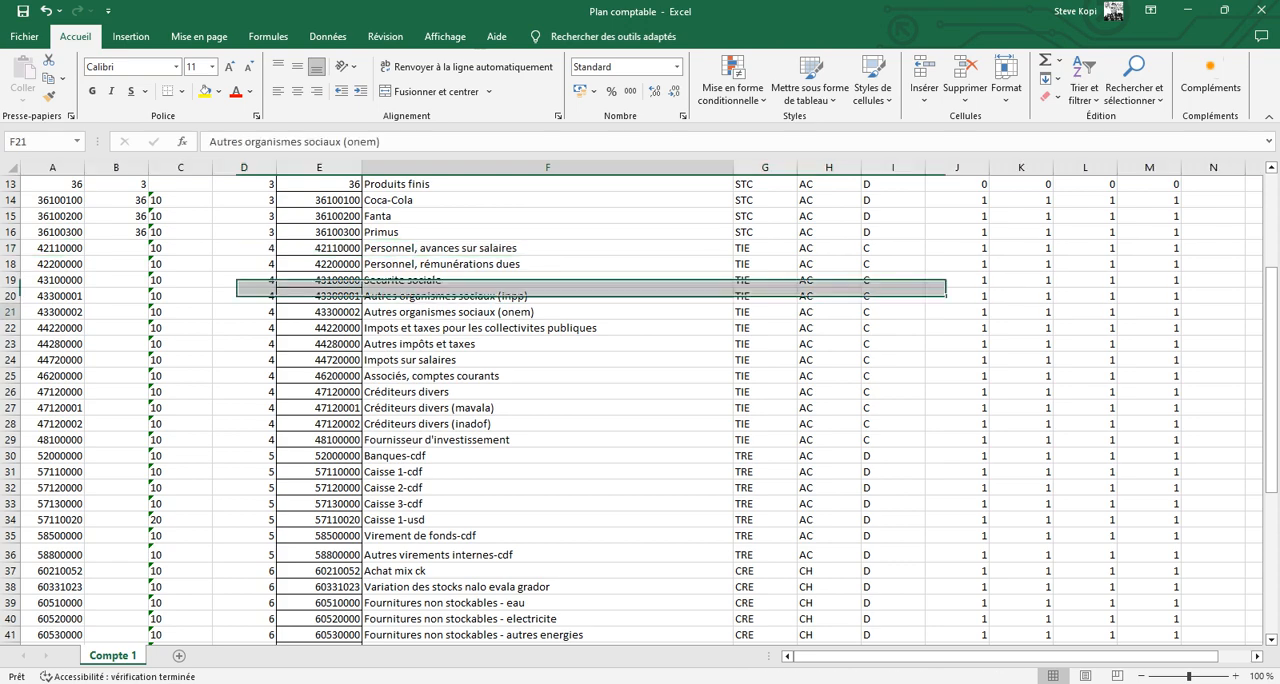
{"action": "key", "text": "ctrl+s"}
- Review the columns and all account rows of the Compte 1 sheet, and close the workbook
{"action": "scroll", "coordinate": [640, 410], "scroll_direction": "up", "scroll_amount": 4}
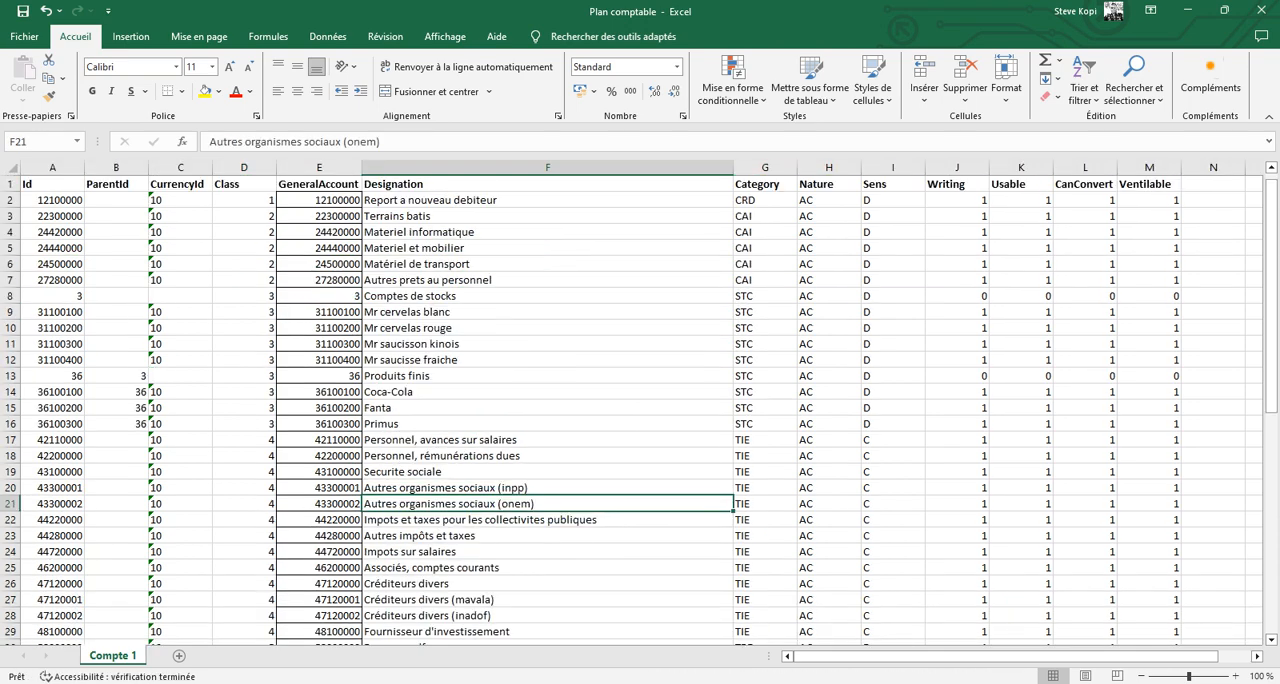
{"action": "scroll", "coordinate": [640, 410], "scroll_direction": "down", "scroll_amount": 12}
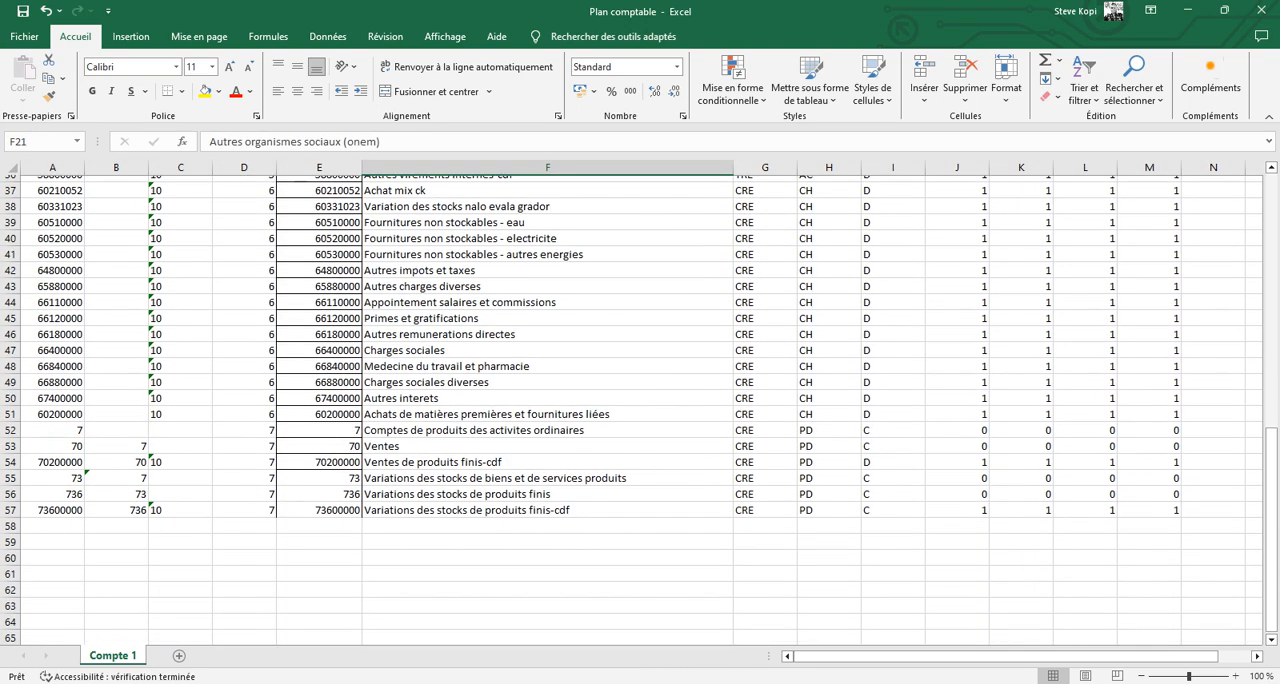
{"action": "scroll", "coordinate": [640, 410], "scroll_direction": "up", "scroll_amount": 12}
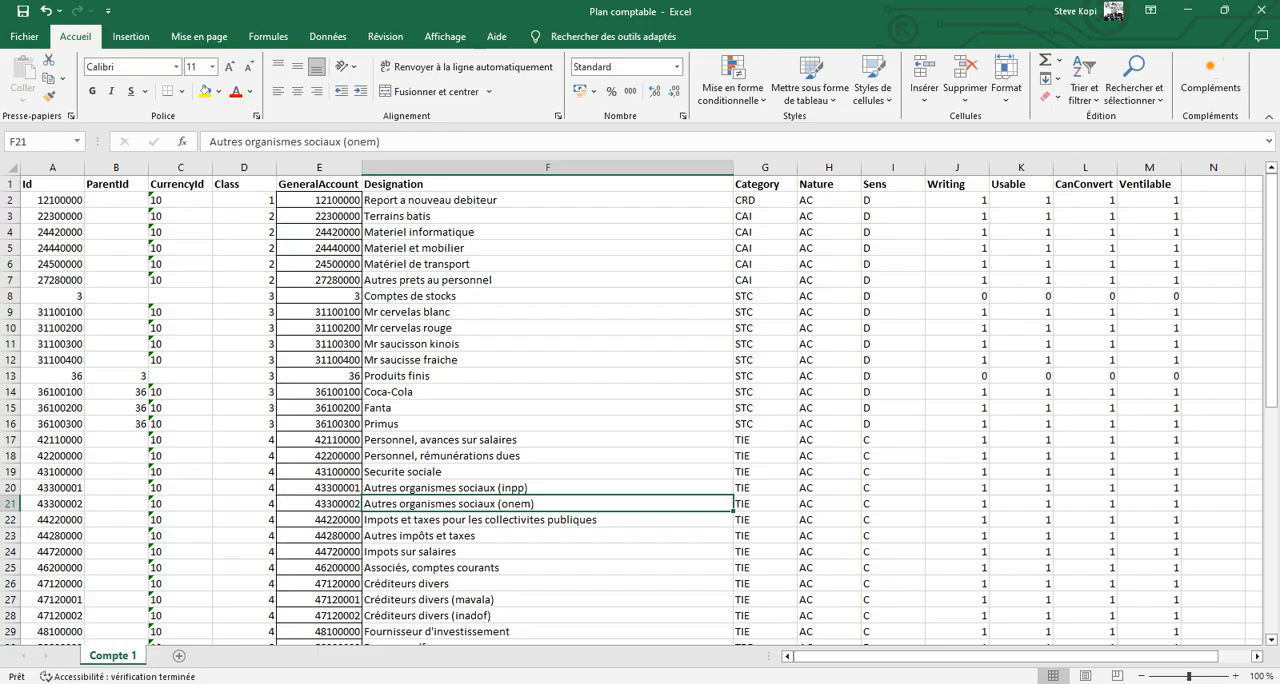
{"action": "scroll", "coordinate": [640, 410], "scroll_direction": "down", "scroll_amount": 9}
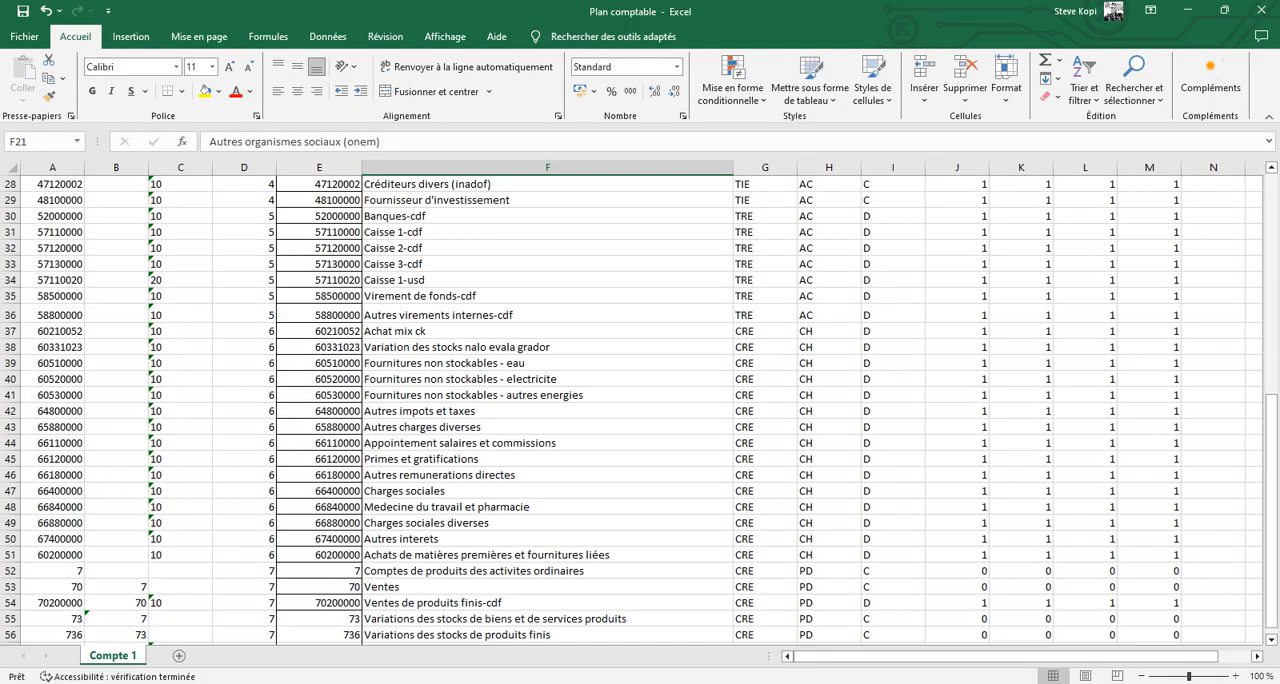
{"action": "scroll", "coordinate": [640, 410], "scroll_direction": "down", "scroll_amount": 2}
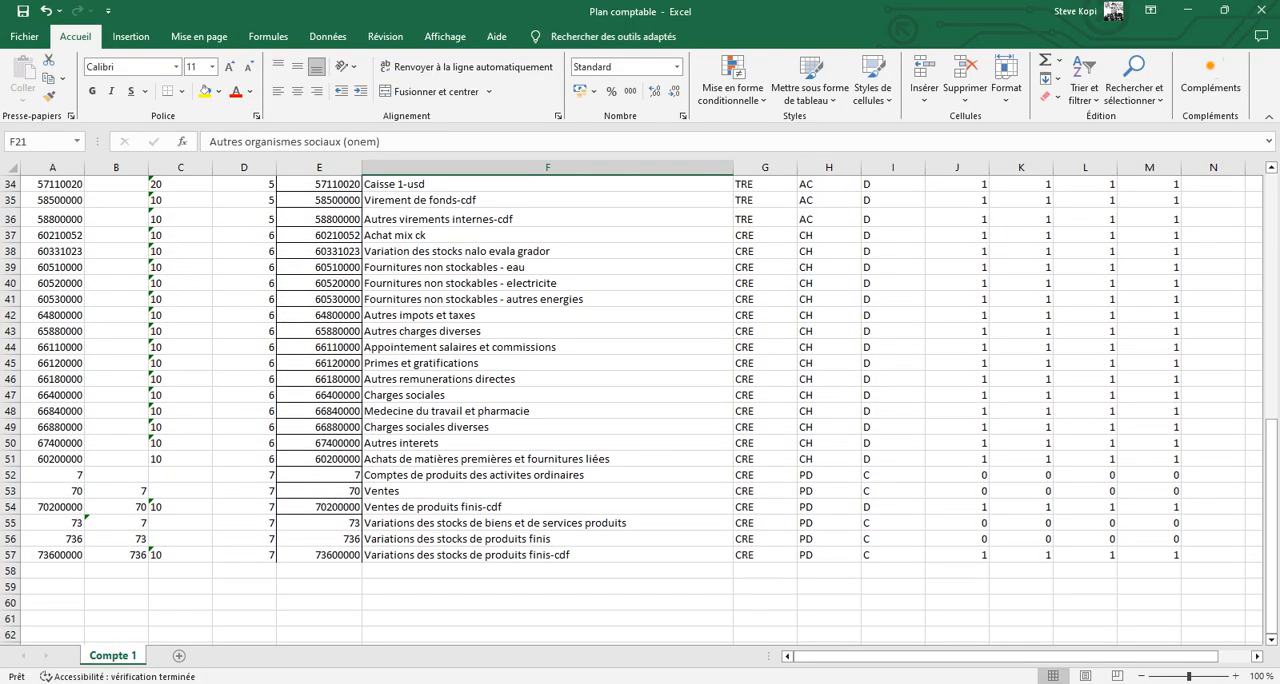
{"action": "scroll", "coordinate": [640, 410], "scroll_direction": "up", "scroll_amount": 9}
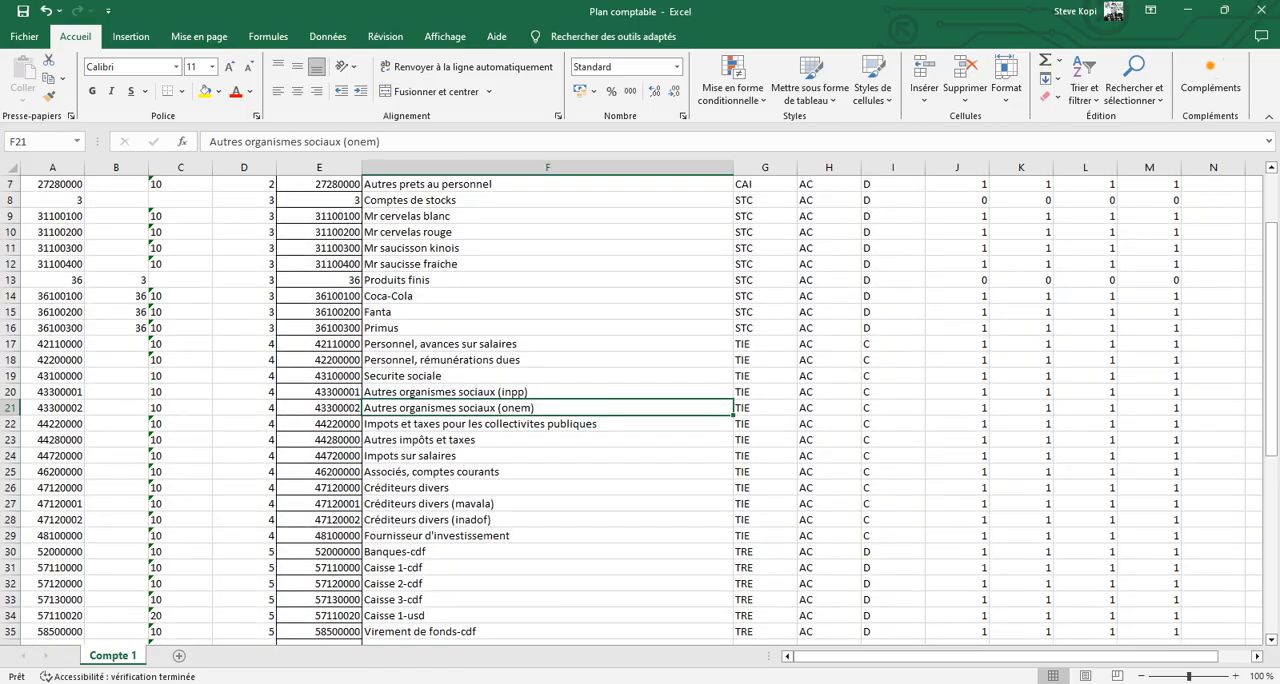
{"action": "left_click", "coordinate": [1262, 10]}
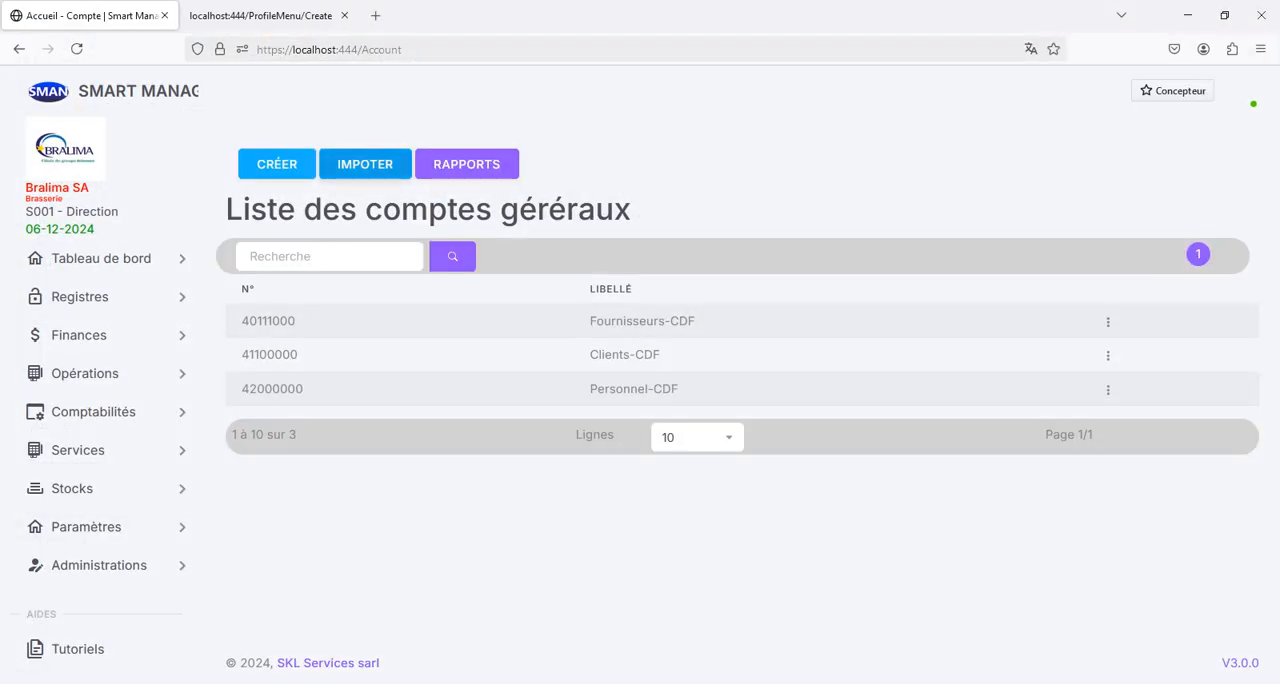
- Start an import of accounts with the file Plan comptable.xlsx and read its contents into the preview
{"action": "left_click", "coordinate": [365, 164]}
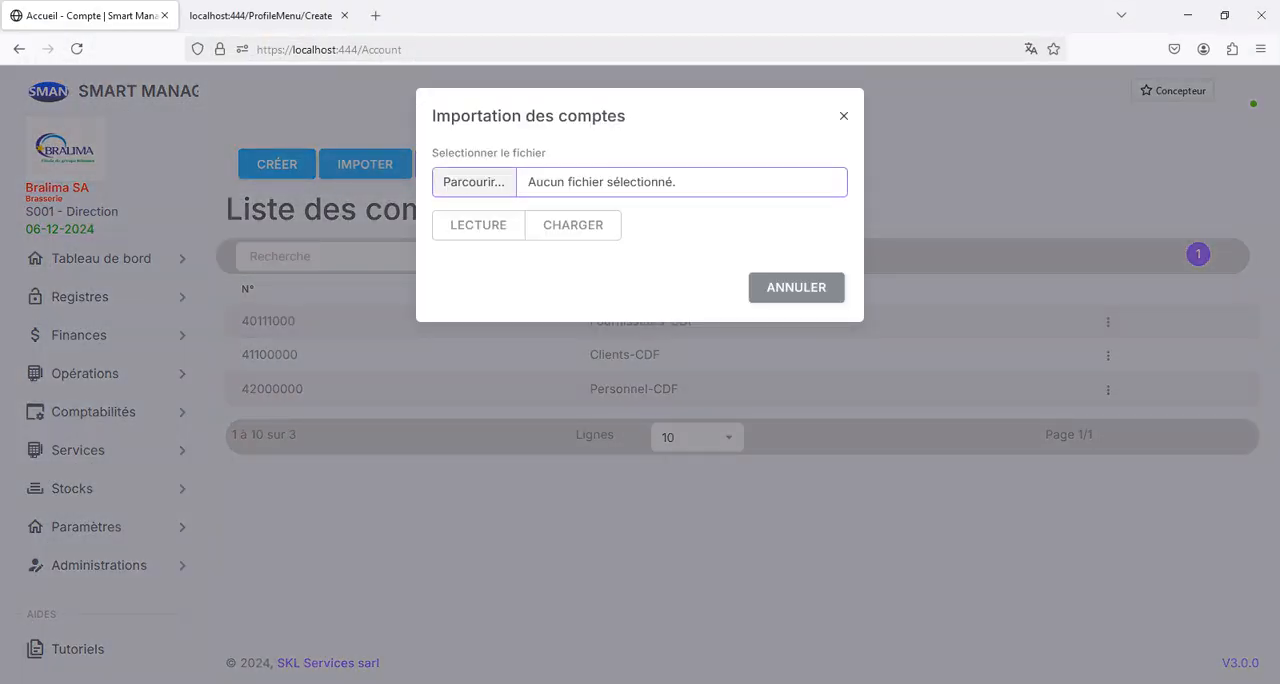
{"action": "left_click", "coordinate": [474, 181]}
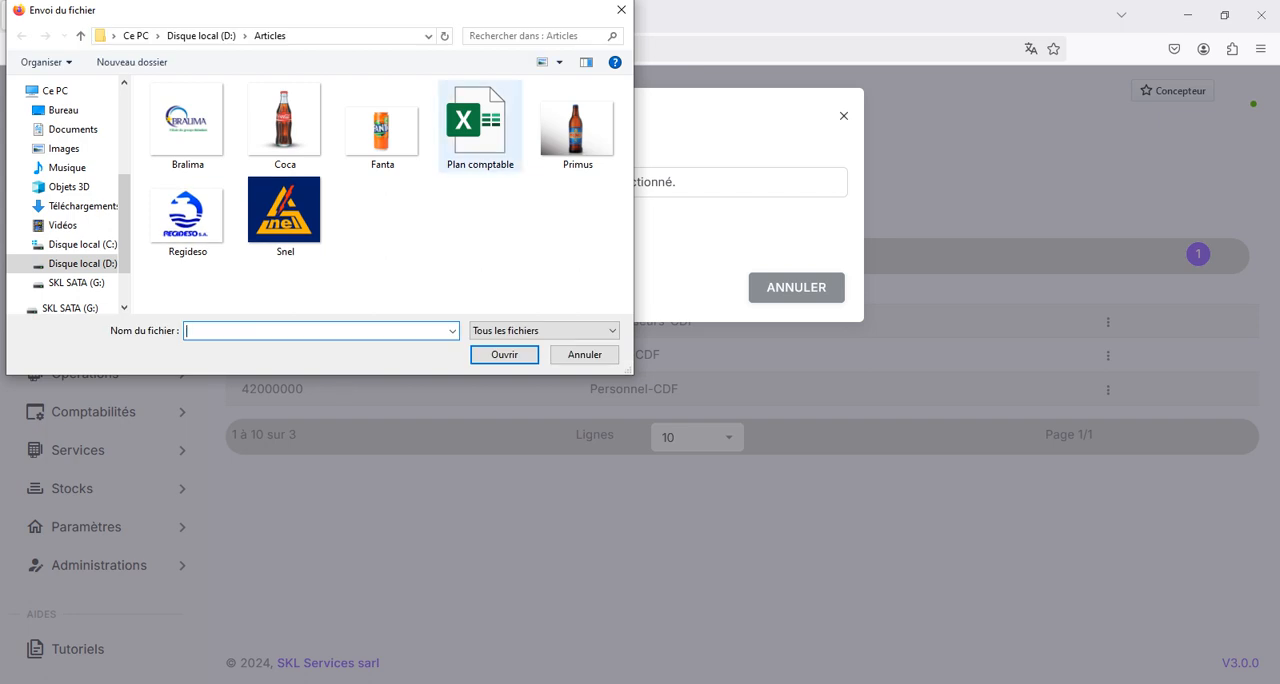
{"action": "double_click", "coordinate": [480, 125]}
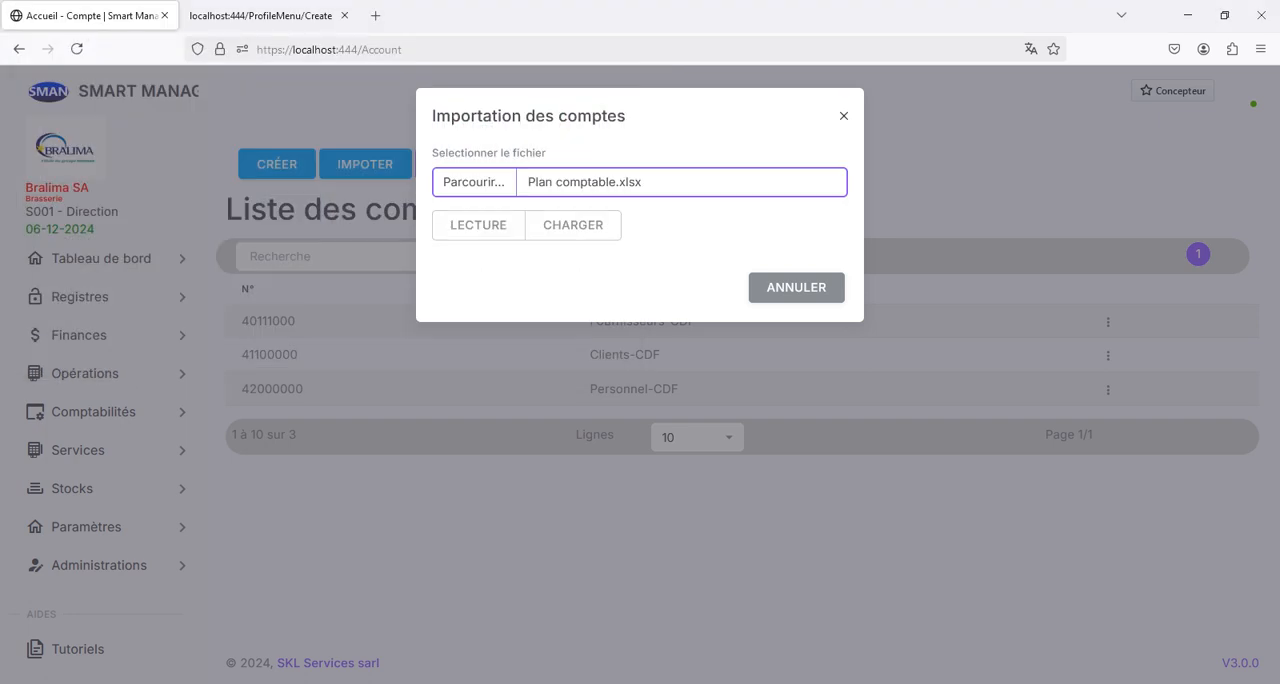
{"action": "left_click", "coordinate": [478, 224]}
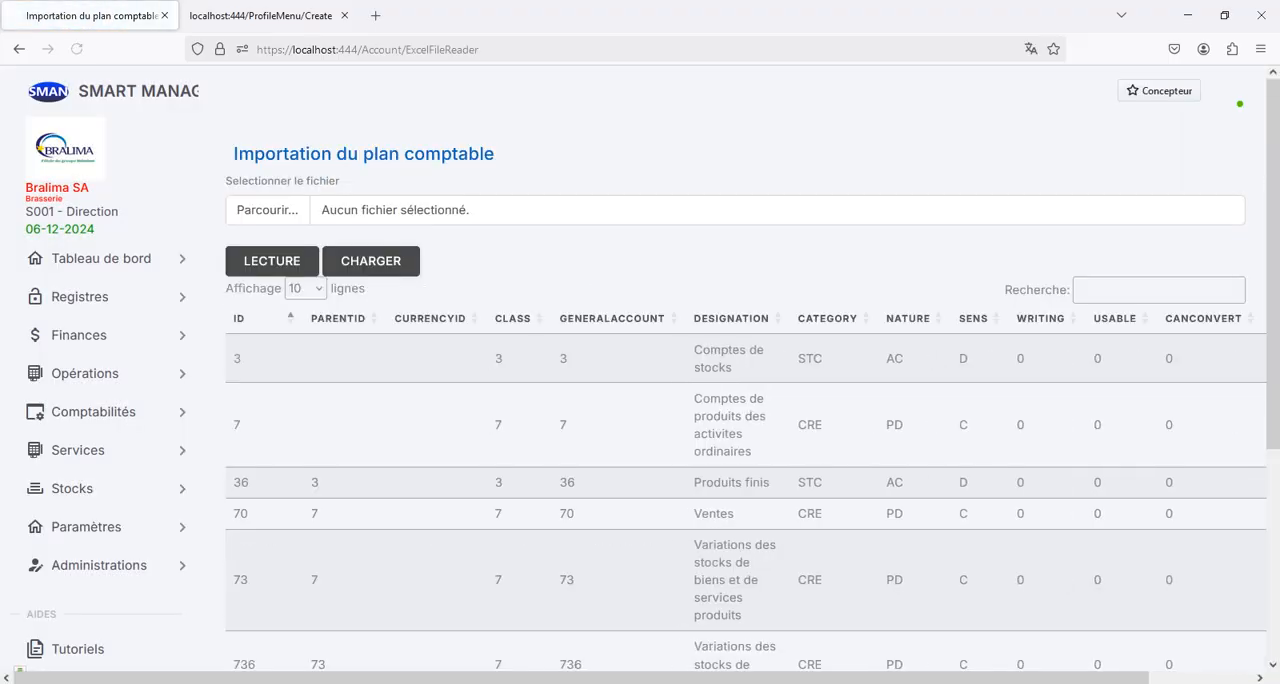
- Look through the previewed chart of accounts up to the third page of rows
{"action": "scroll", "coordinate": [745, 365], "scroll_direction": "down", "scroll_amount": 4}
{"action": "scroll", "coordinate": [745, 365], "scroll_direction": "up", "scroll_amount": 1}
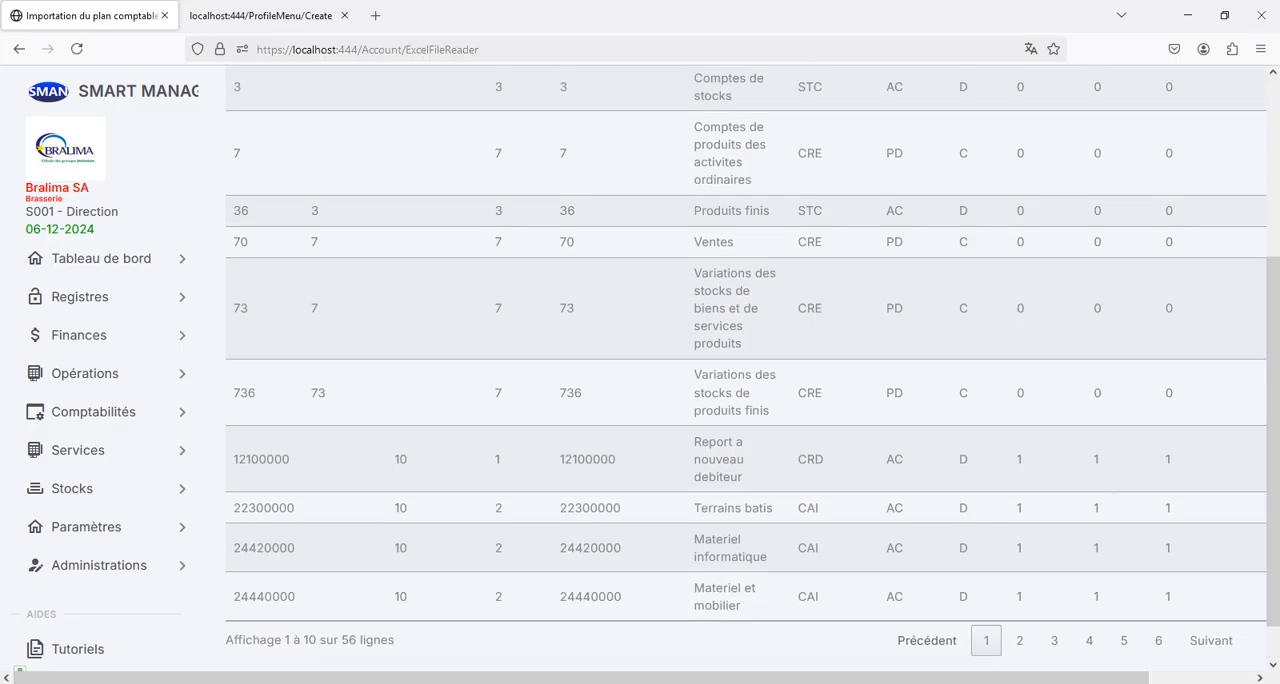
{"action": "scroll", "coordinate": [745, 365], "scroll_direction": "down", "scroll_amount": 2}
{"action": "left_click", "coordinate": [1211, 593]}
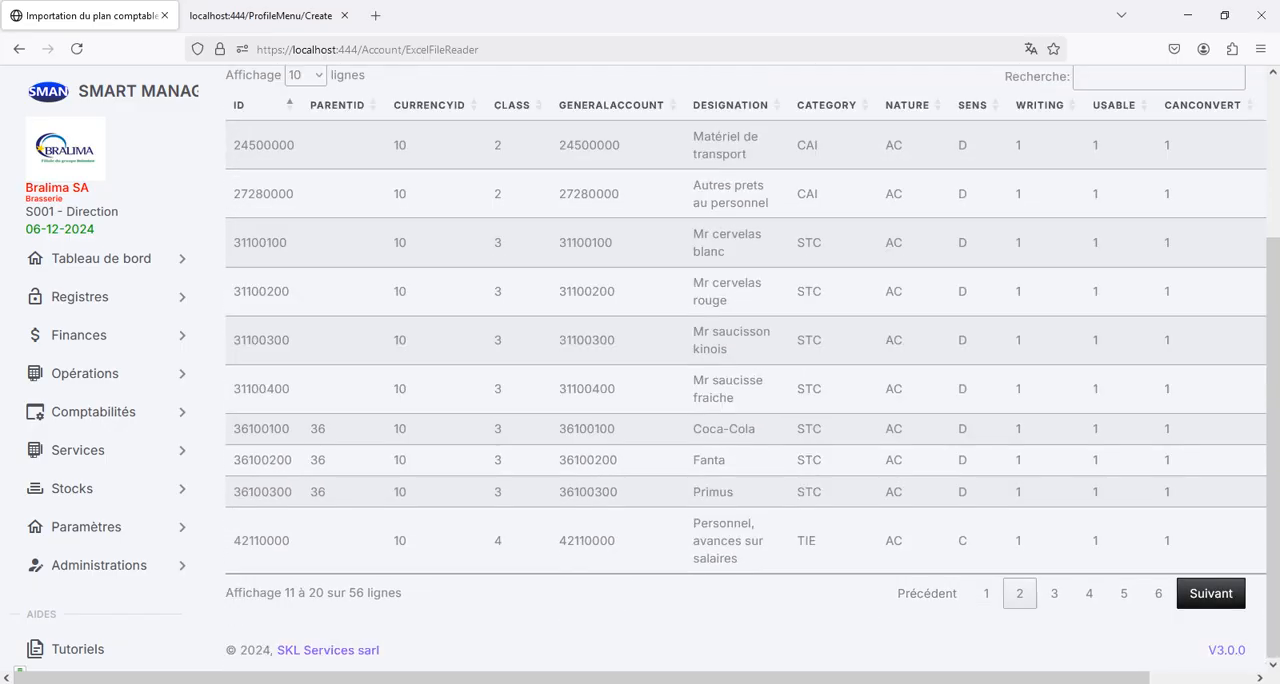
{"action": "left_click", "coordinate": [1211, 593]}
{"action": "scroll", "coordinate": [745, 365], "scroll_direction": "up", "scroll_amount": 3}
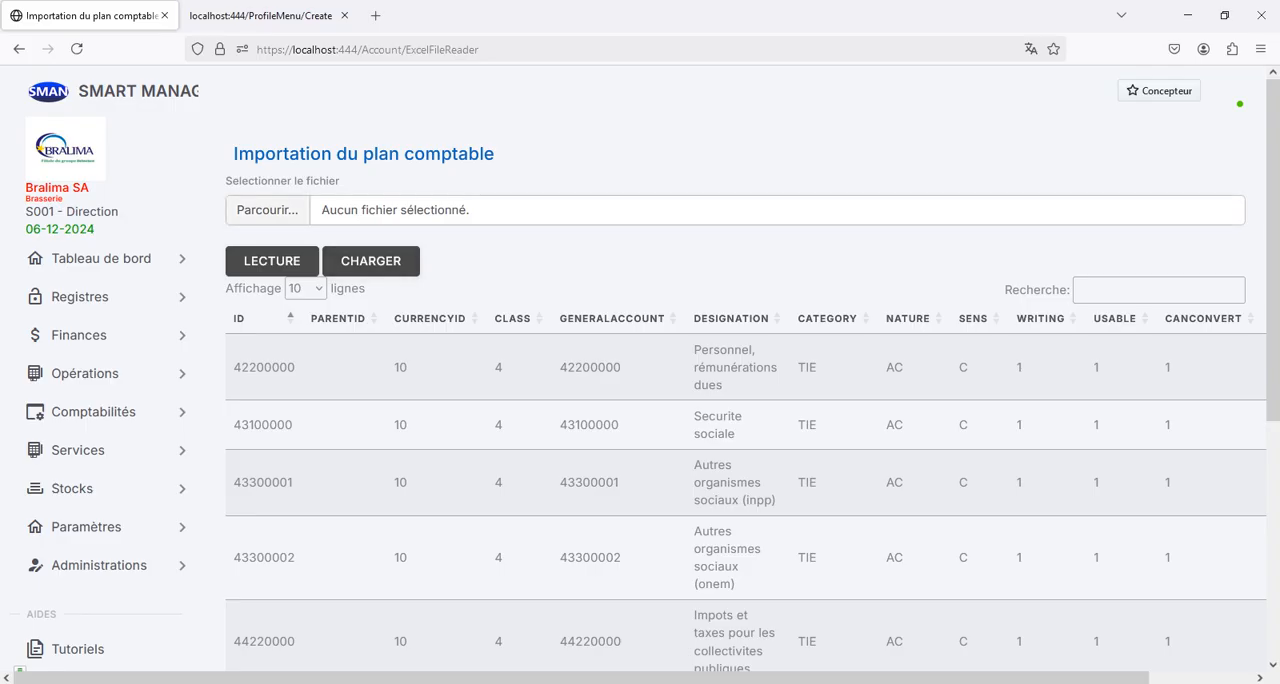
- Select Plan comptable.xlsx again and load its accounts into the general accounts list
{"action": "left_click", "coordinate": [268, 210]}
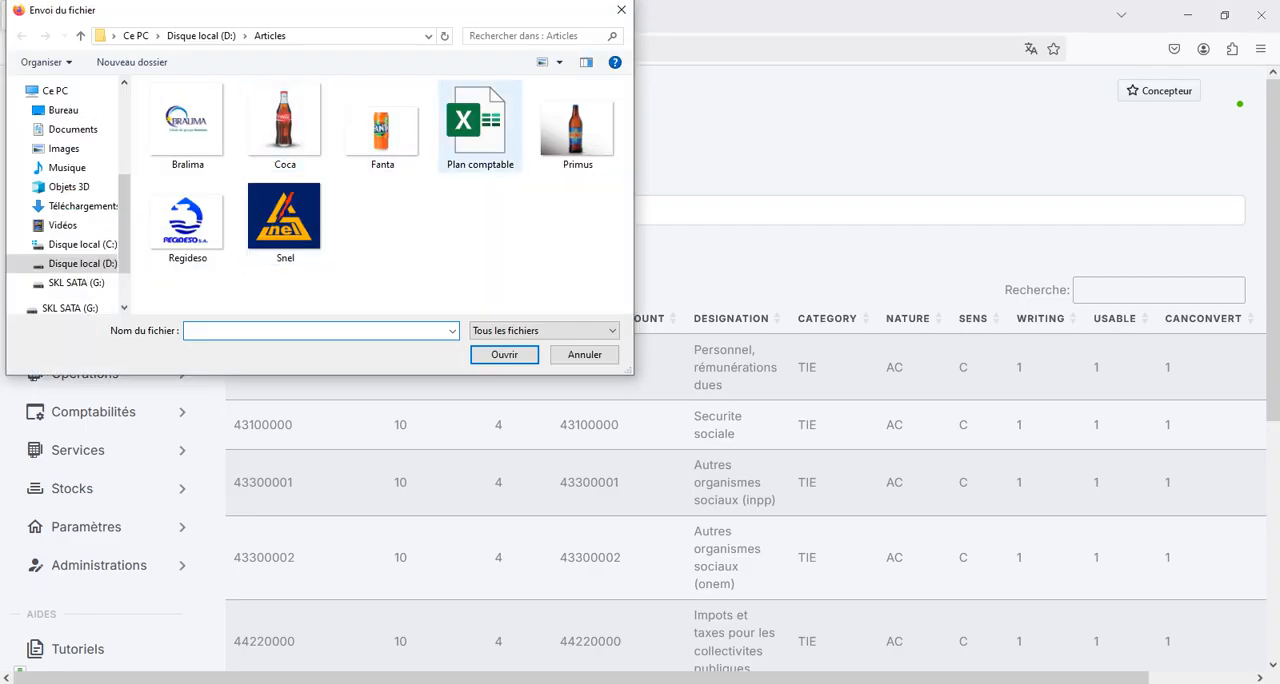
{"action": "double_click", "coordinate": [480, 125]}
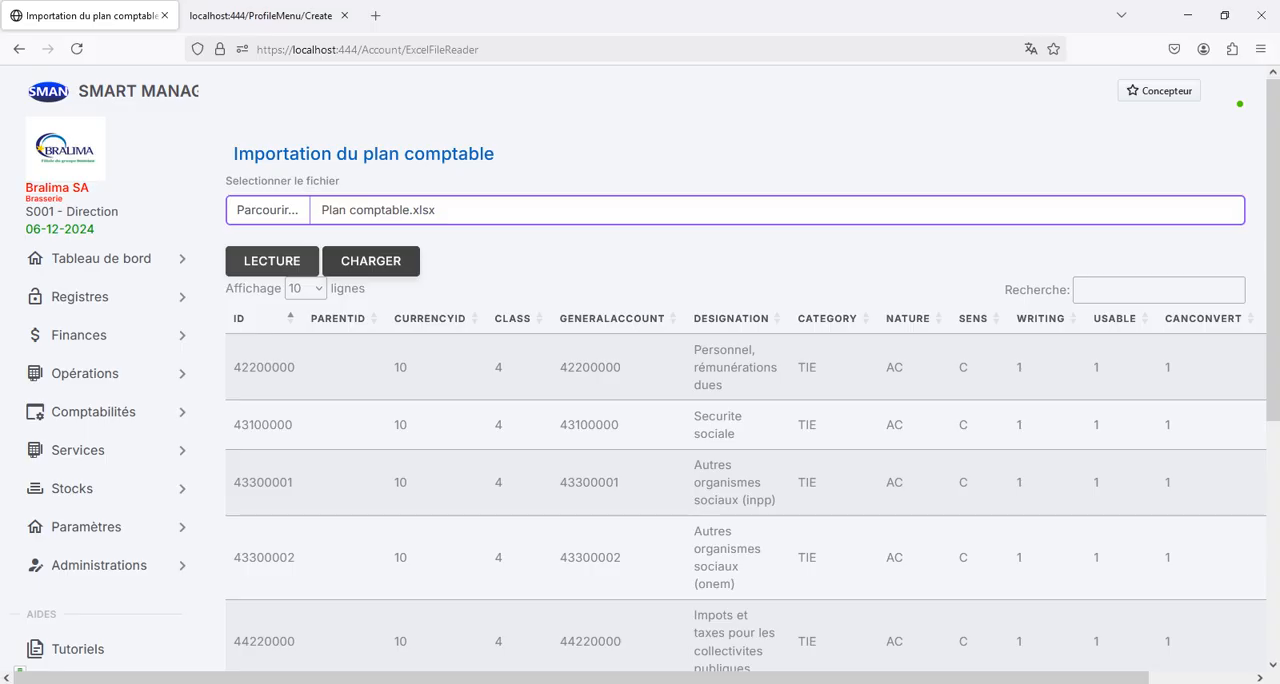
{"action": "left_click", "coordinate": [370, 261]}
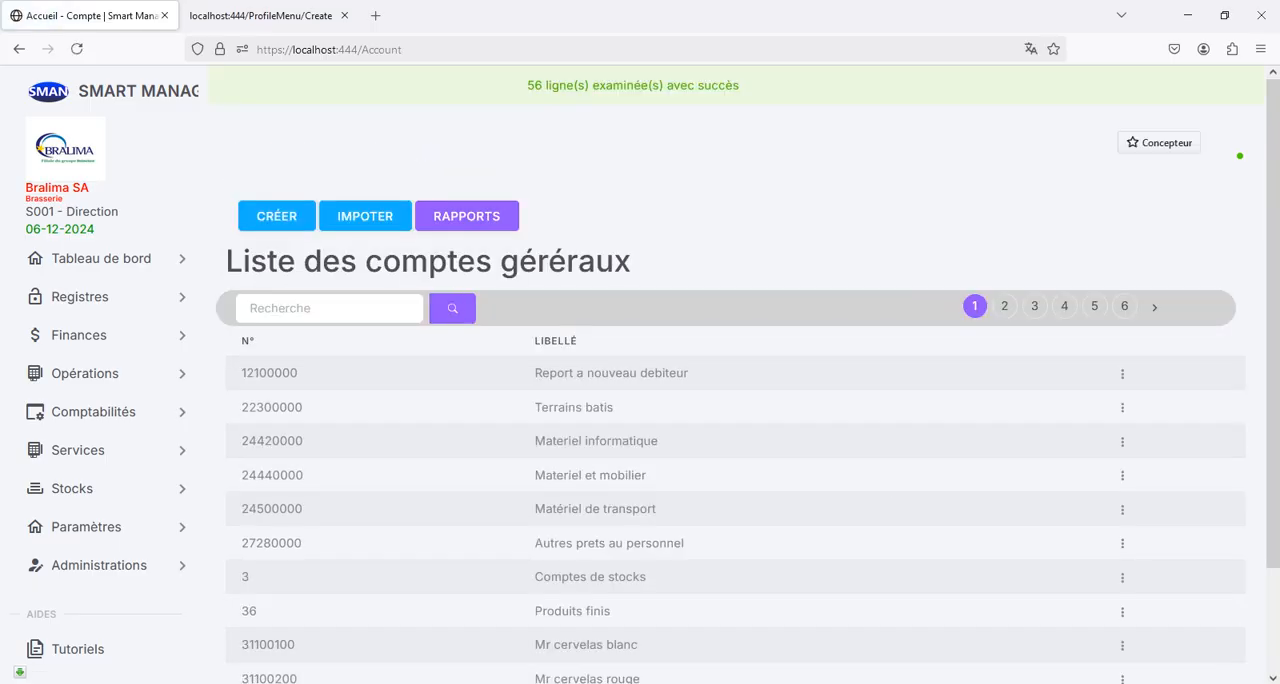
- Check the import message against the total number of accounts shown below the general accounts list
{"action": "scroll", "coordinate": [740, 450], "scroll_direction": "down", "scroll_amount": 3}
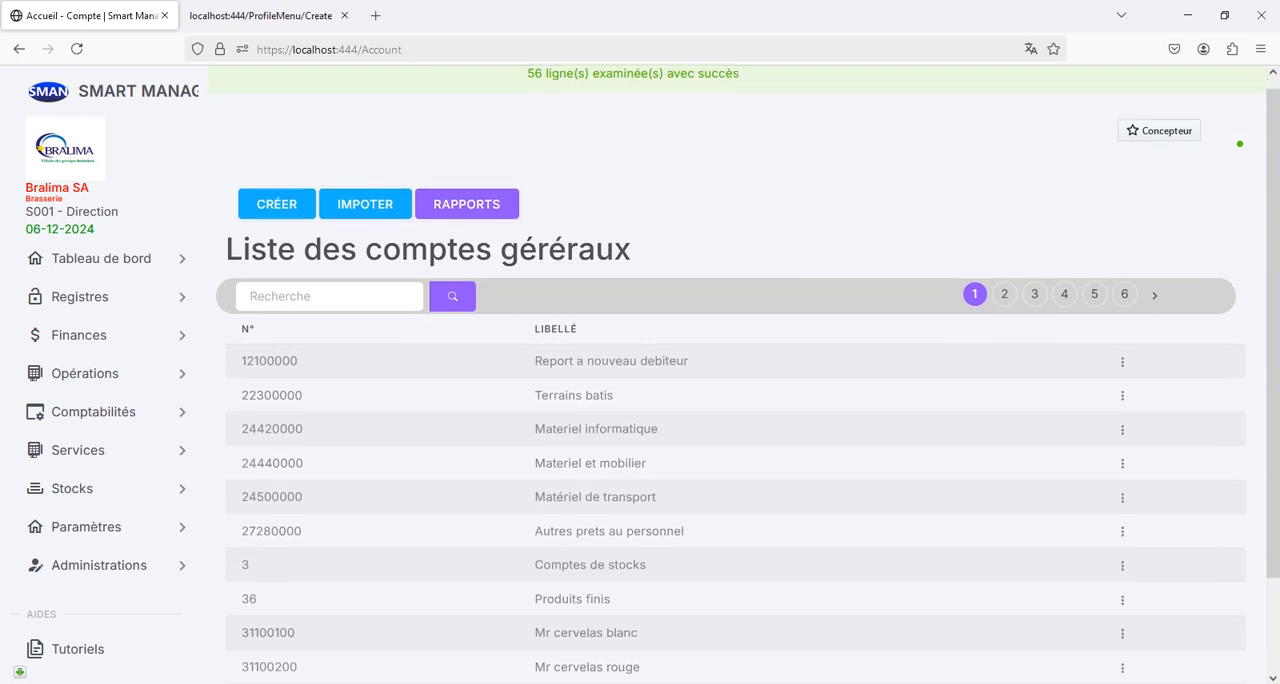
{"action": "scroll", "coordinate": [740, 400], "scroll_direction": "up", "scroll_amount": 2}
{"action": "scroll", "coordinate": [740, 400], "scroll_direction": "down", "scroll_amount": 2}
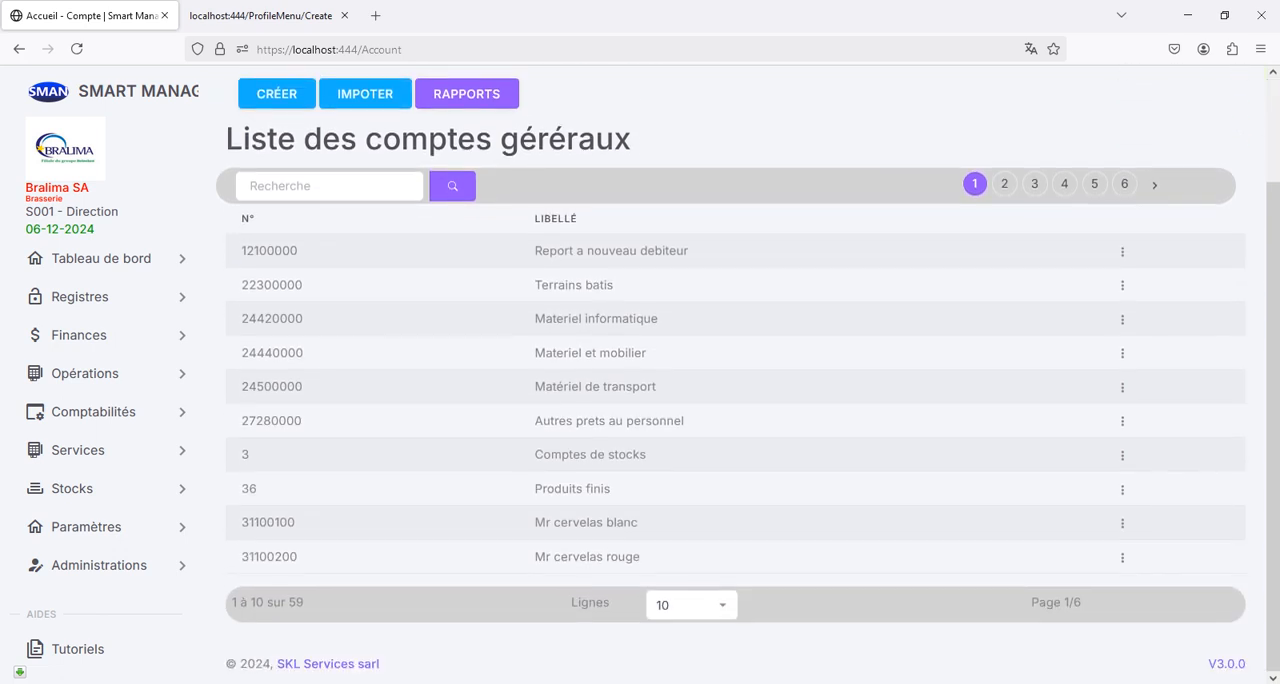
{"action": "double_click", "coordinate": [297, 603]}
{"action": "scroll", "coordinate": [297, 603], "scroll_direction": "up", "scroll_amount": 2}
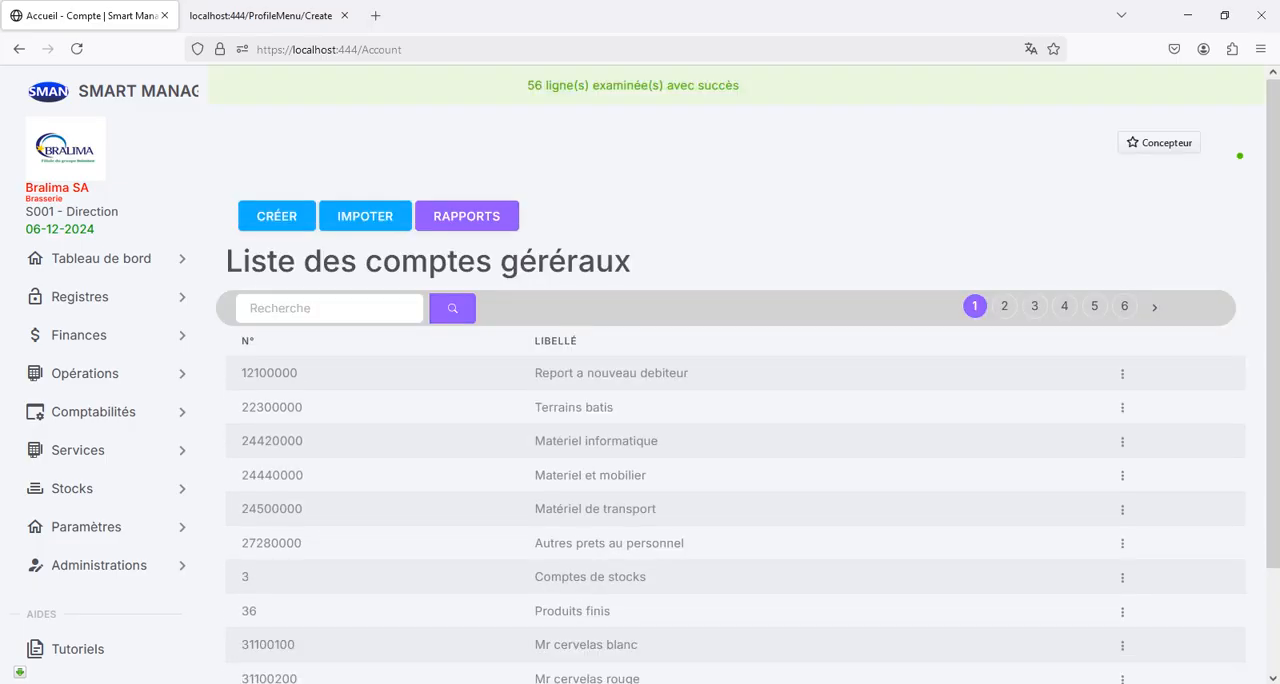
{"action": "left_click_drag", "start_coordinate": [527, 86], "coordinate": [552, 86]}
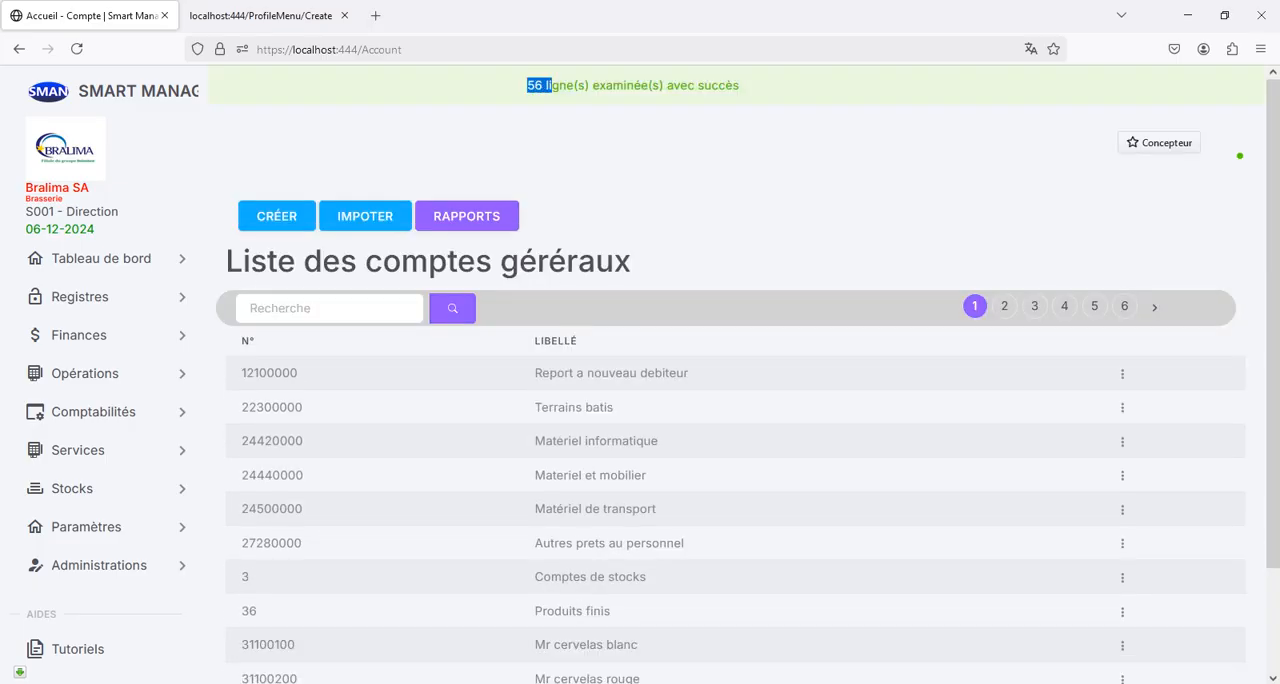
{"action": "left_click", "coordinate": [552, 86]}
{"action": "scroll", "coordinate": [740, 400], "scroll_direction": "down", "scroll_amount": 2}
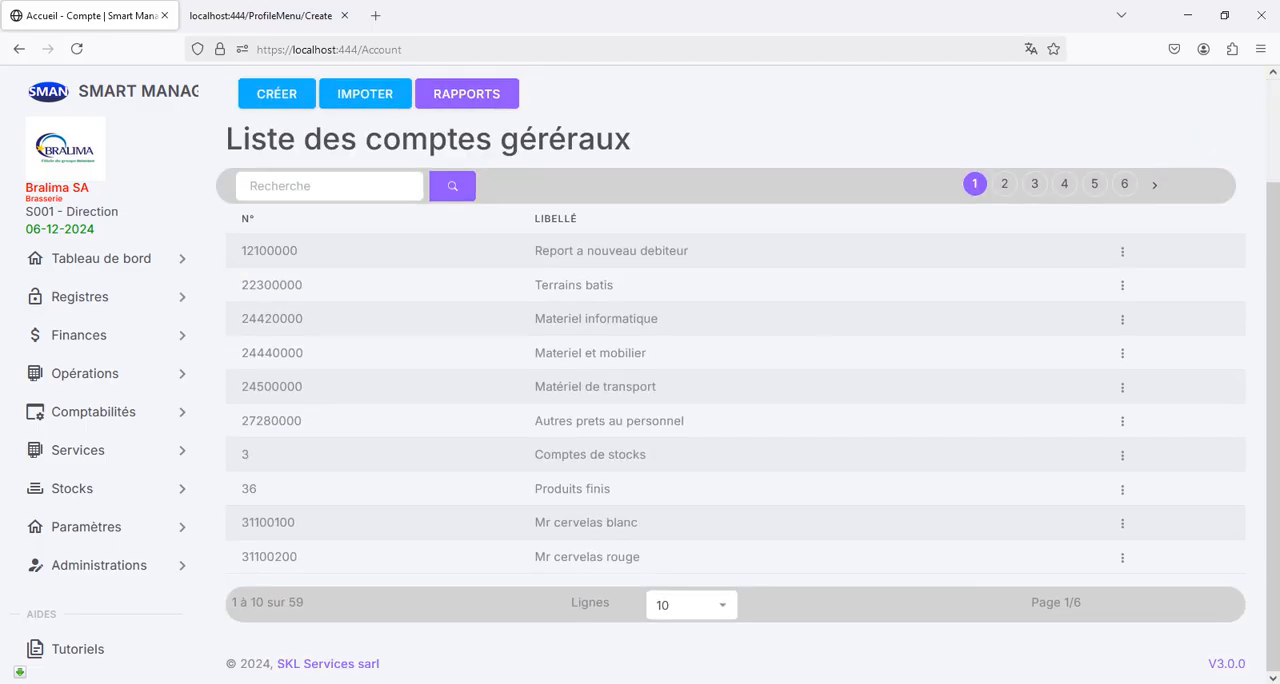
{"action": "double_click", "coordinate": [296, 602]}
{"action": "scroll", "coordinate": [296, 602], "scroll_direction": "up", "scroll_amount": 2}
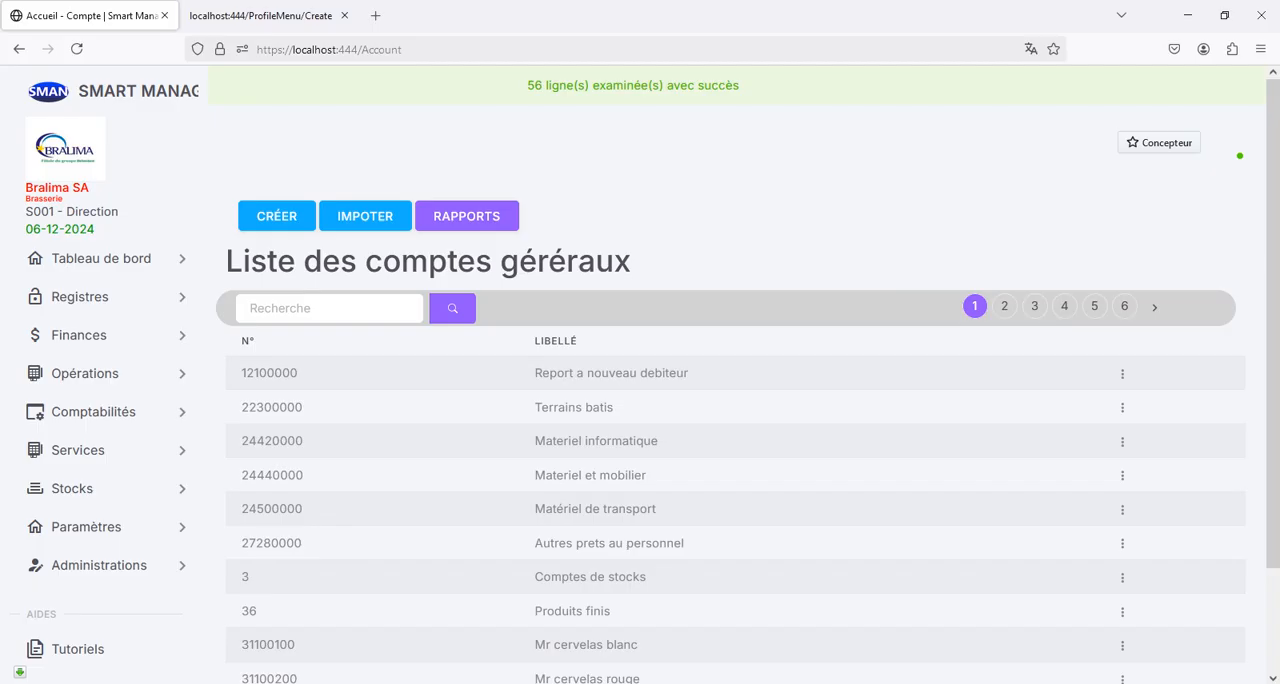
- Generate a PDF report of the general accounts for all classes, from account 1 to account 9
{"action": "left_click", "coordinate": [466, 216]}
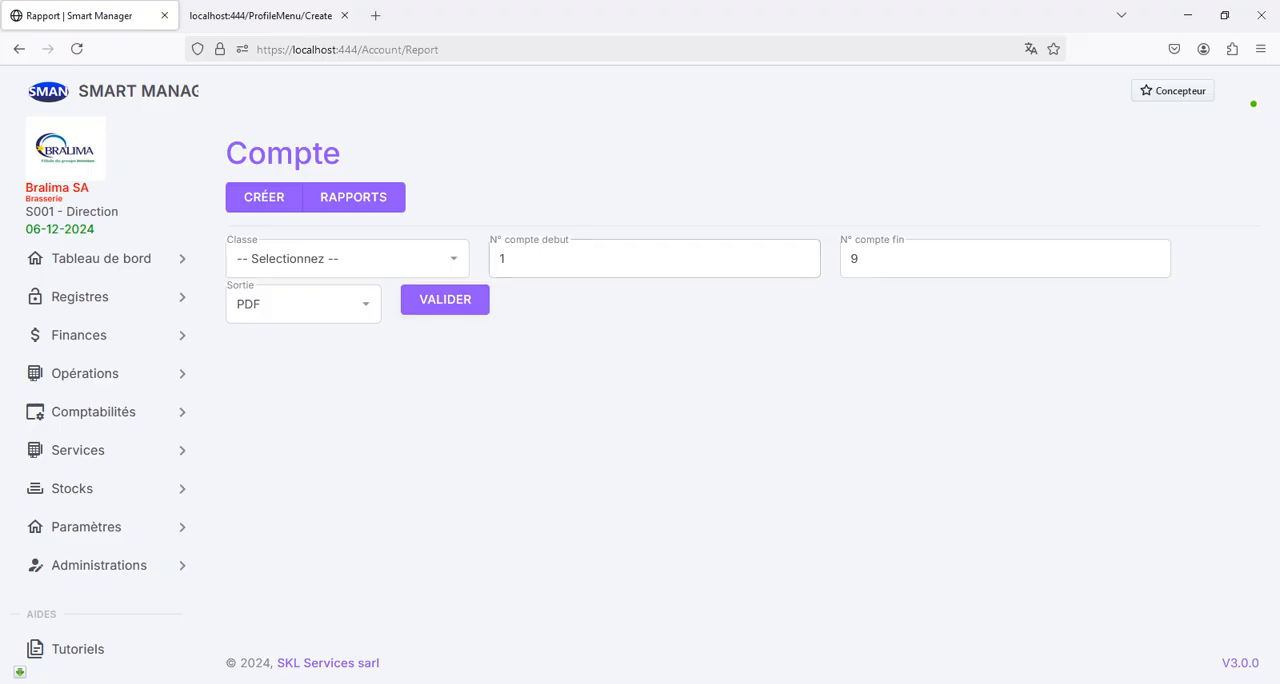
{"action": "left_click", "coordinate": [347, 258]}
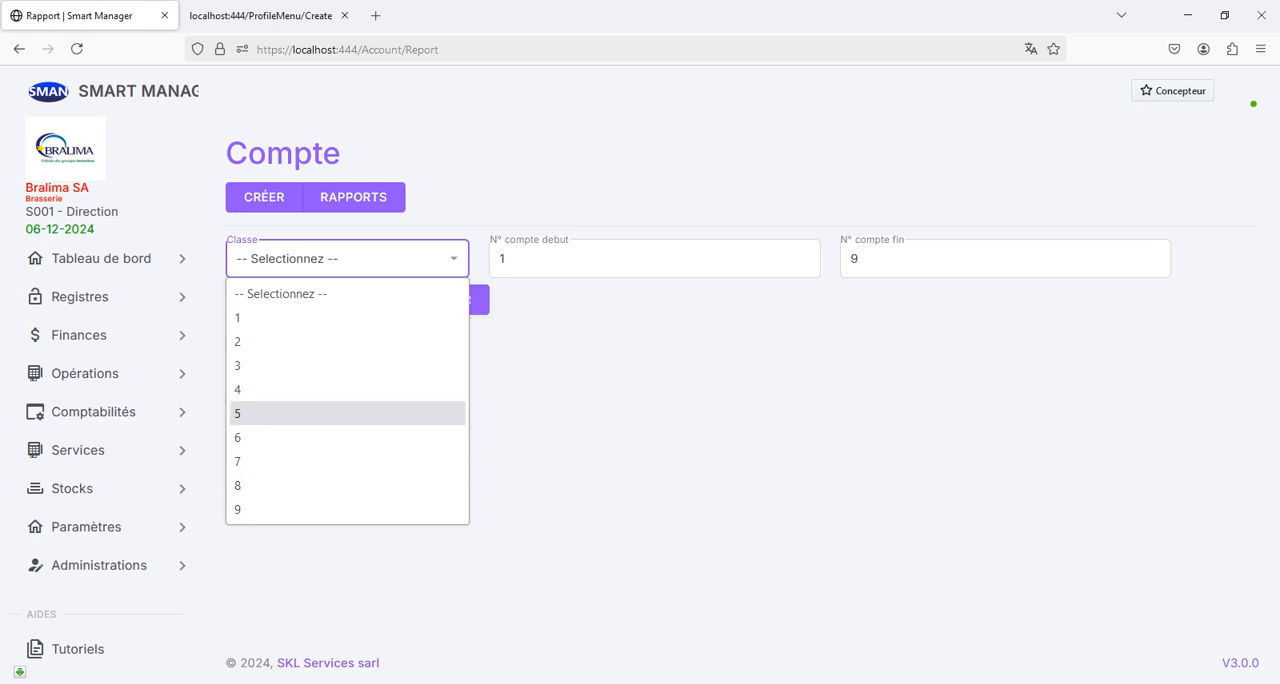
{"action": "left_click", "coordinate": [566, 378]}
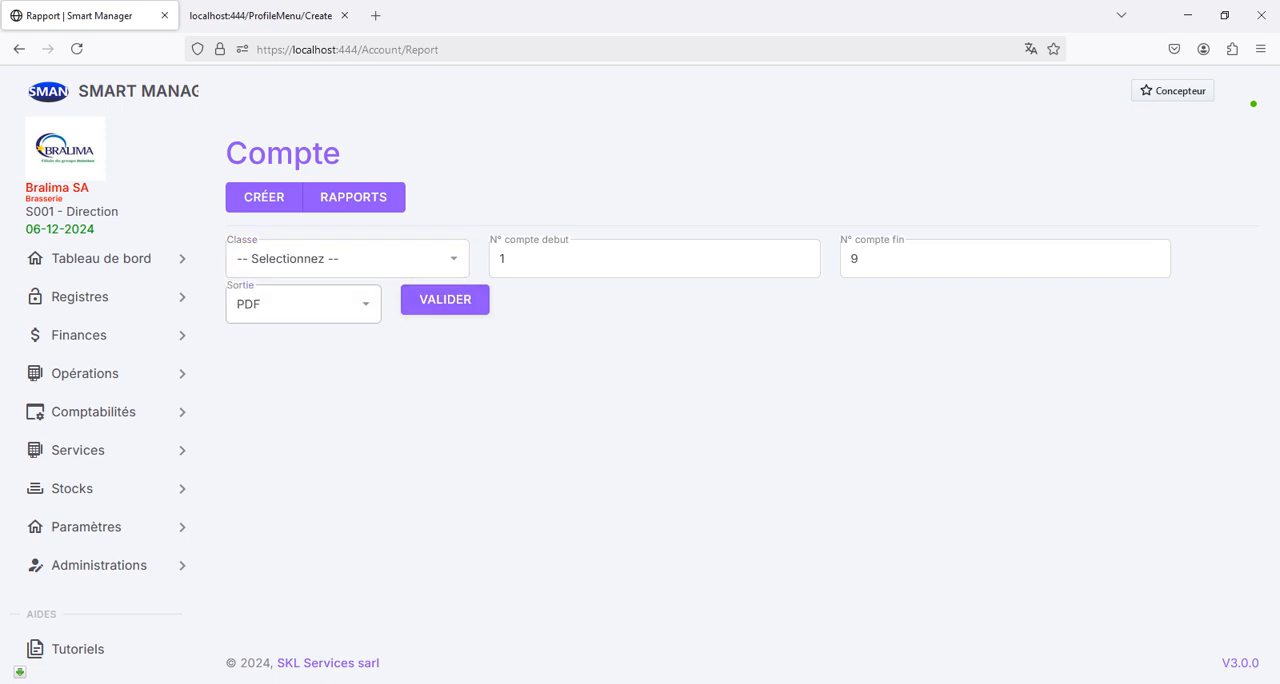
{"action": "left_click", "coordinate": [303, 304]}
{"action": "left_click", "coordinate": [303, 338]}
{"action": "left_click", "coordinate": [445, 299]}
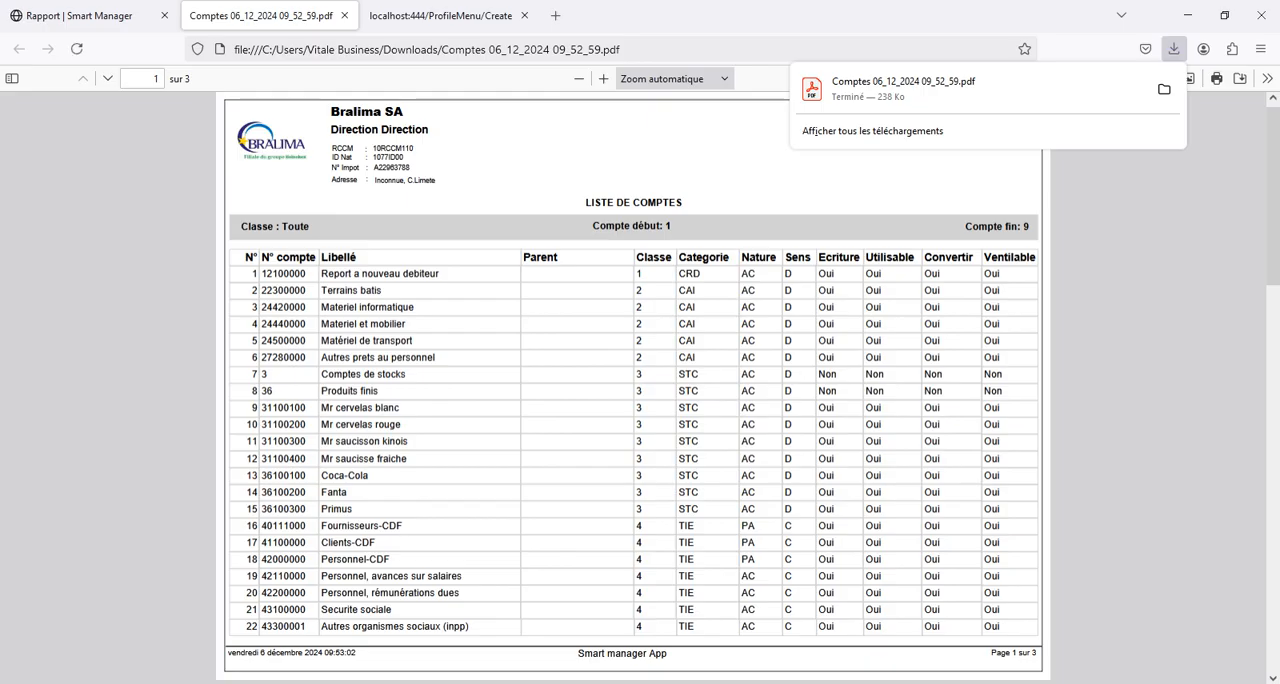
{"action": "key", "text": "Escape"}
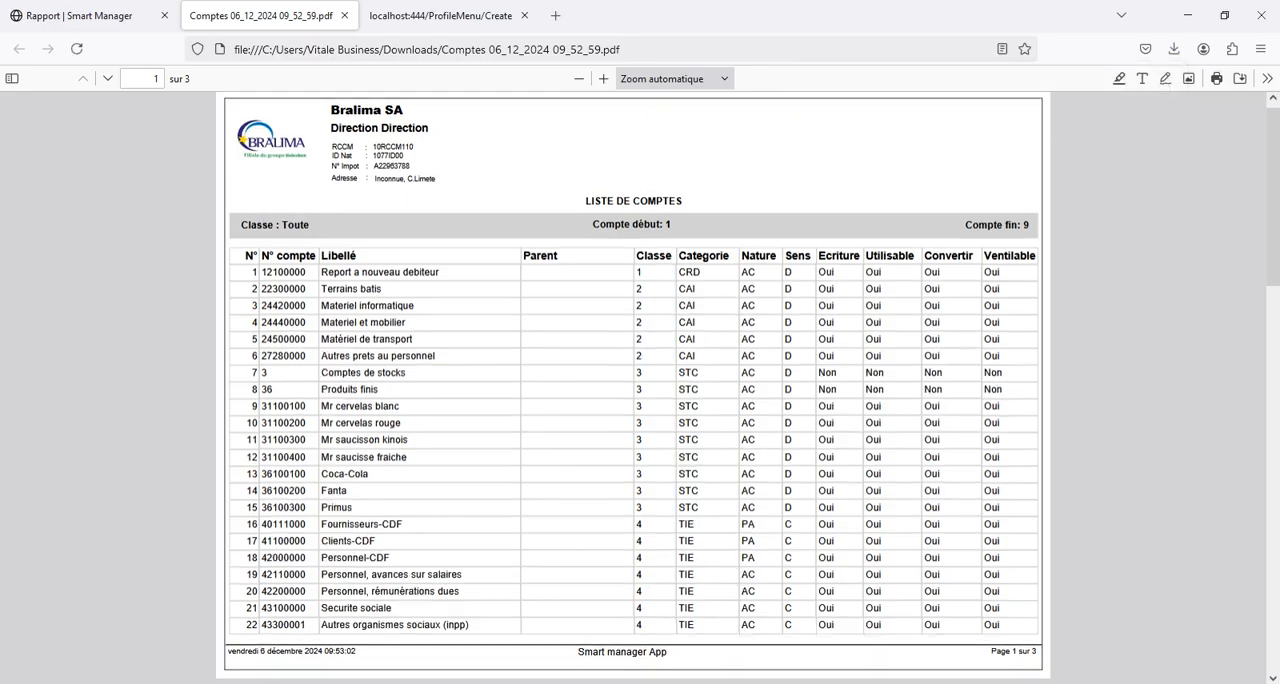
- Look through all three pages of the account list report, including its header details and last rows
{"action": "scroll", "coordinate": [640, 388], "scroll_direction": "down", "scroll_amount": 10}
{"action": "scroll", "coordinate": [640, 388], "scroll_direction": "down", "scroll_amount": 2}
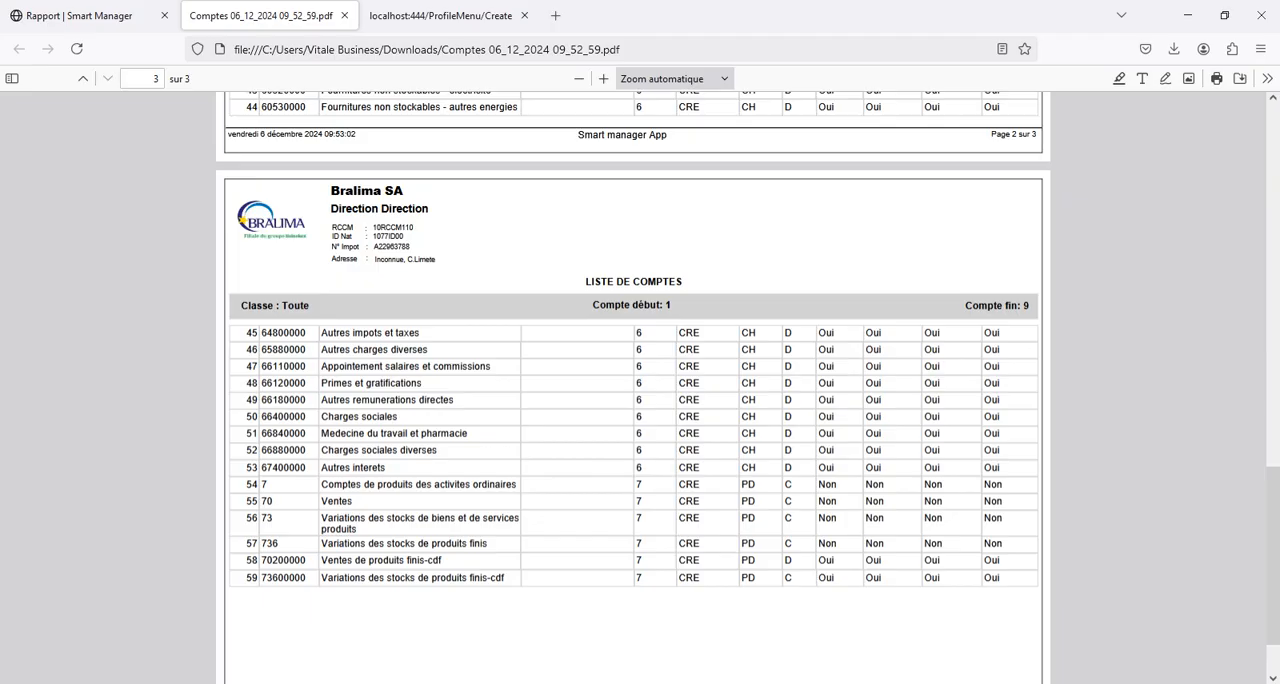
{"action": "scroll", "coordinate": [633, 380], "scroll_direction": "up", "scroll_amount": 3}
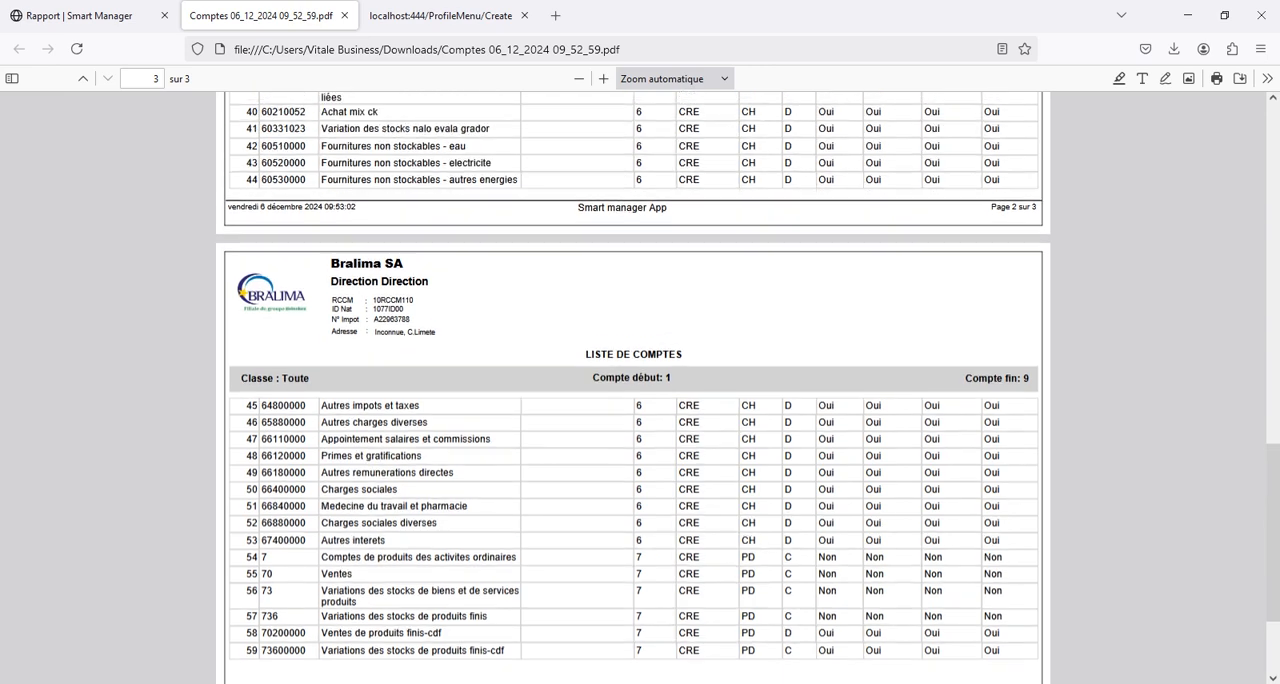
{"action": "scroll", "coordinate": [633, 380], "scroll_direction": "down", "scroll_amount": 4}
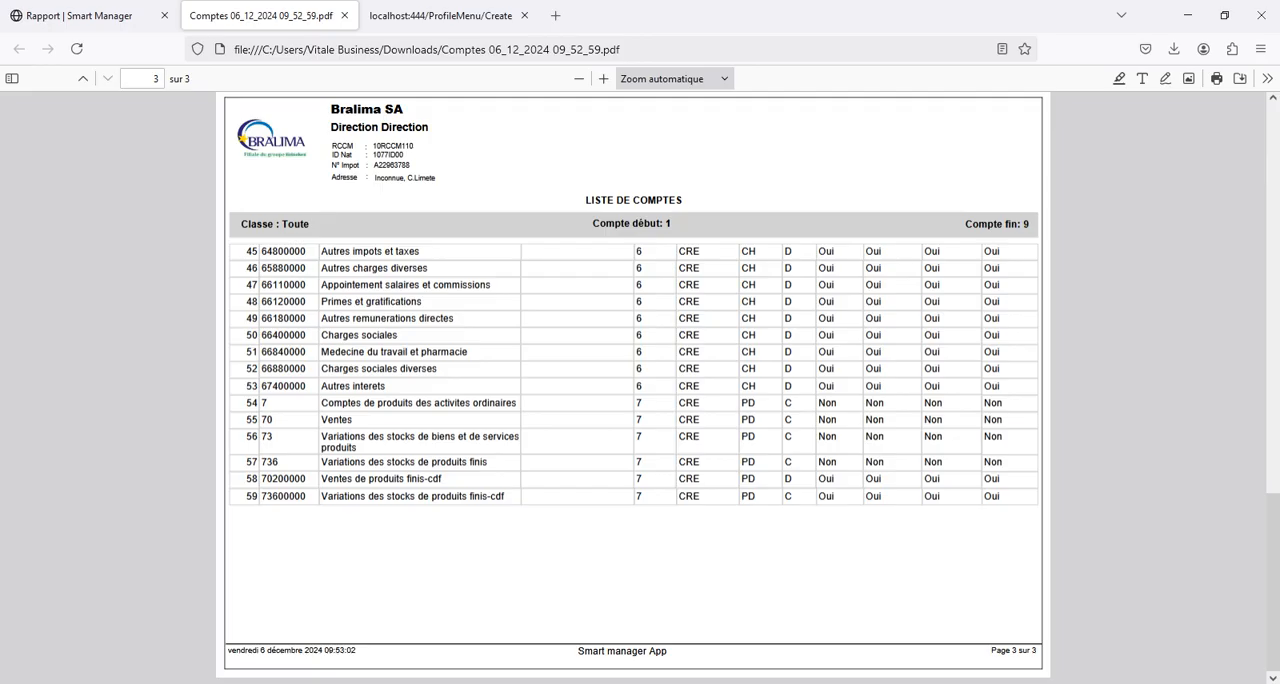
{"action": "left_click_drag", "start_coordinate": [375, 178], "coordinate": [396, 178]}
{"action": "left_click_drag", "start_coordinate": [396, 178], "coordinate": [404, 178]}
{"action": "scroll", "coordinate": [634, 388], "scroll_direction": "up", "scroll_amount": 12}
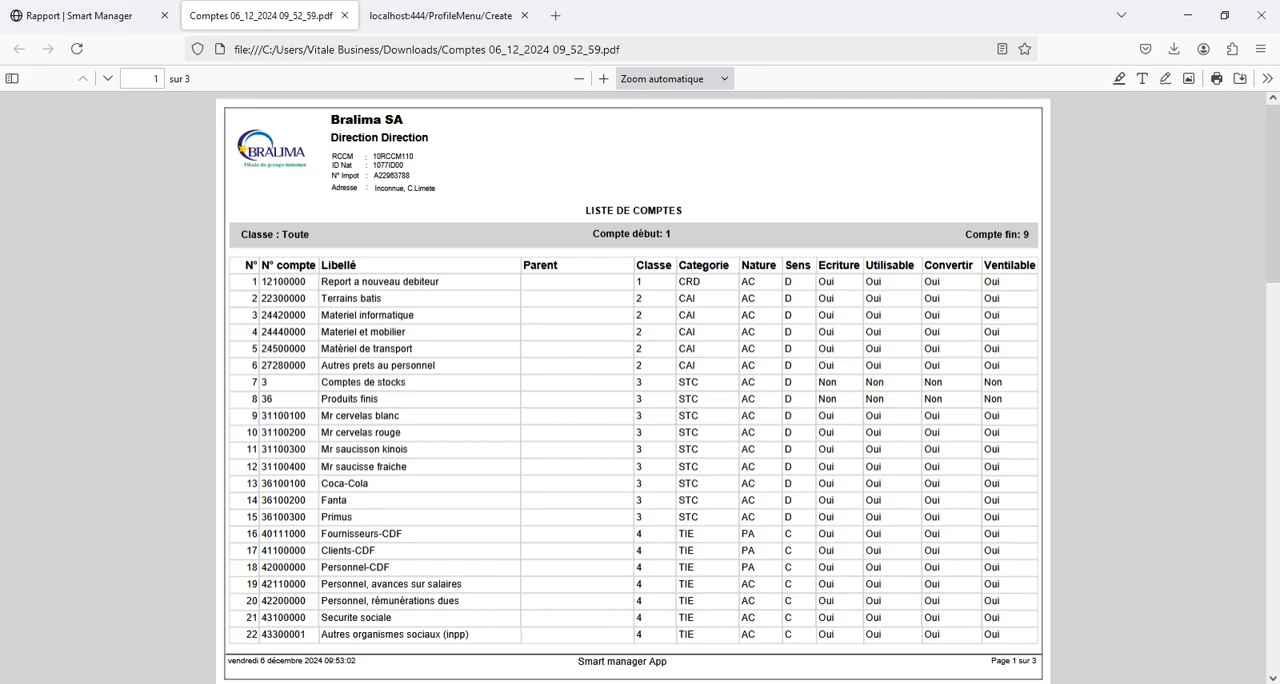
{"action": "scroll", "coordinate": [634, 388], "scroll_direction": "down", "scroll_amount": 7}
{"action": "scroll", "coordinate": [634, 388], "scroll_direction": "up", "scroll_amount": 7}
- Examine the Utilisable flags and account numbers on the report's first page, including Fournisseurs-CDF, and close the report
{"action": "left_click_drag", "start_coordinate": [879, 282], "coordinate": [878, 399]}
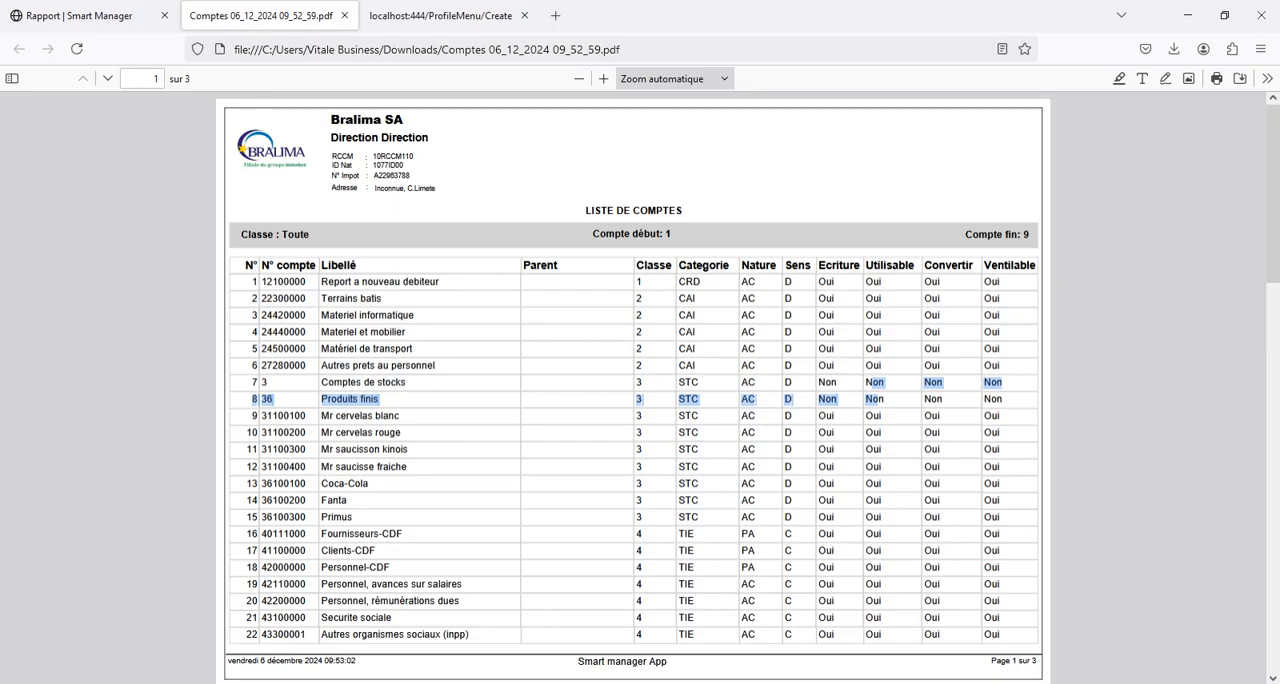
{"action": "left_click_drag", "start_coordinate": [262, 282], "coordinate": [306, 333]}
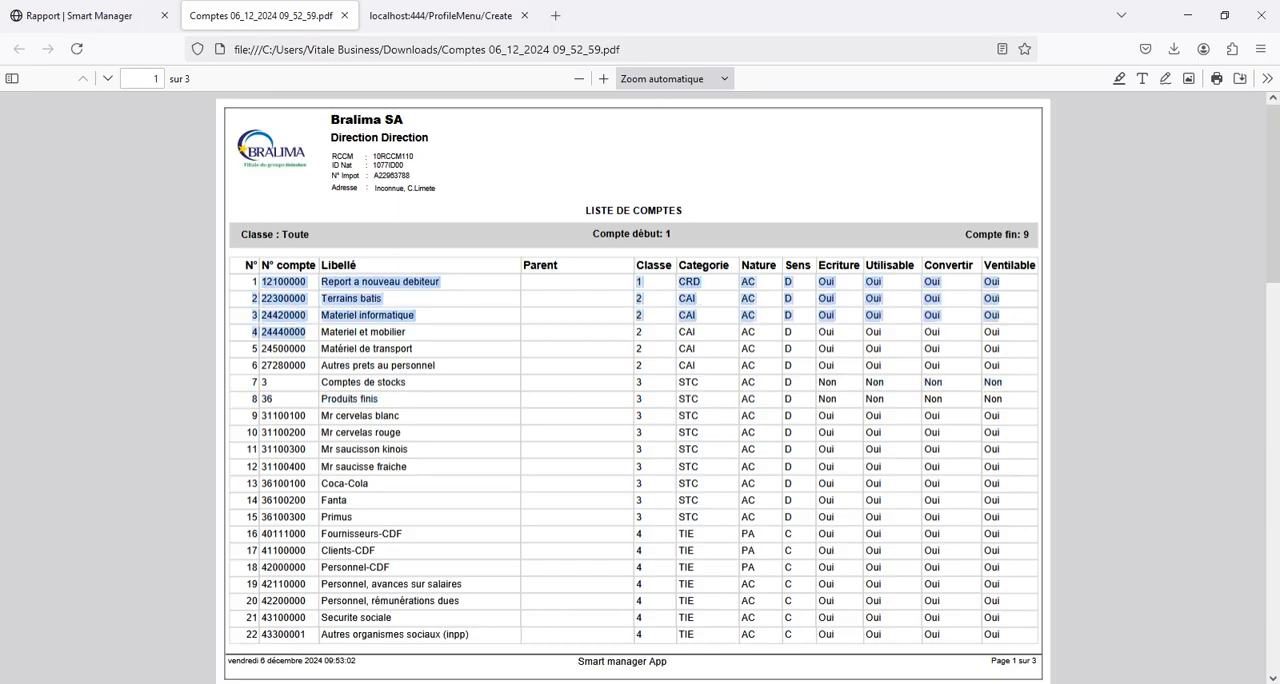
{"action": "left_click", "coordinate": [306, 333]}
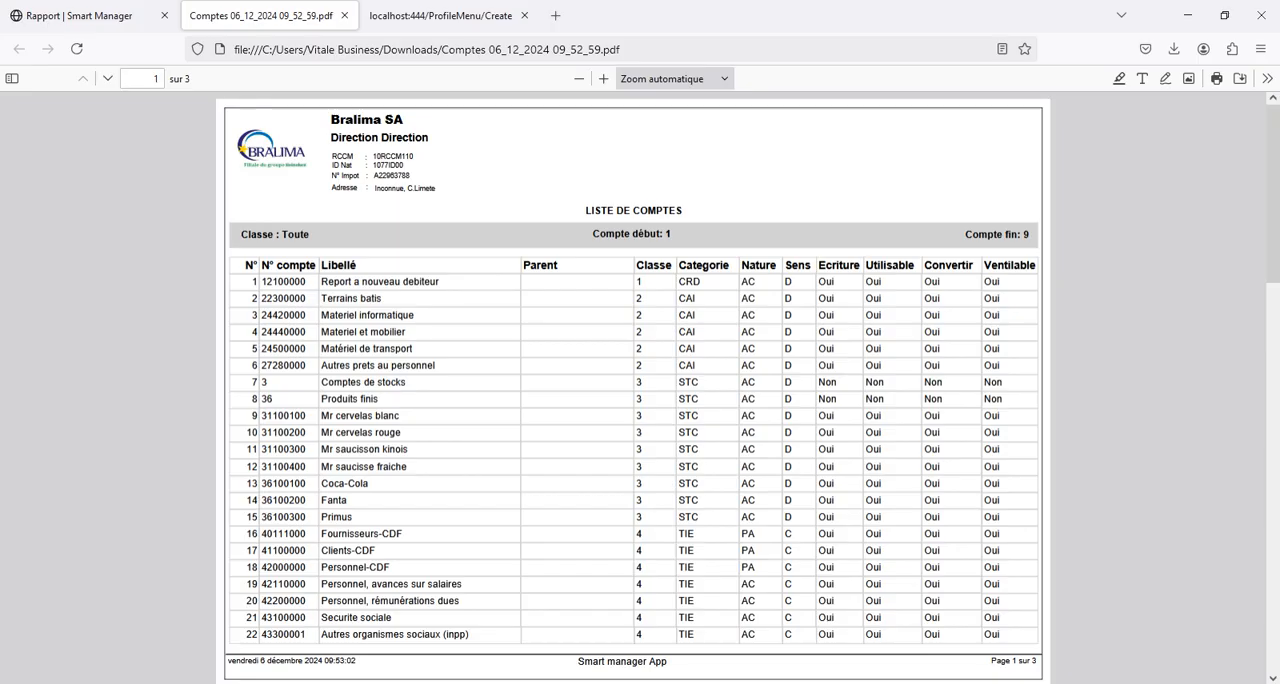
{"action": "left_click_drag", "start_coordinate": [262, 282], "coordinate": [295, 433]}
{"action": "left_click", "coordinate": [295, 433]}
{"action": "scroll", "coordinate": [634, 390], "scroll_direction": "down", "scroll_amount": 3}
{"action": "scroll", "coordinate": [634, 390], "scroll_direction": "up", "scroll_amount": 1}
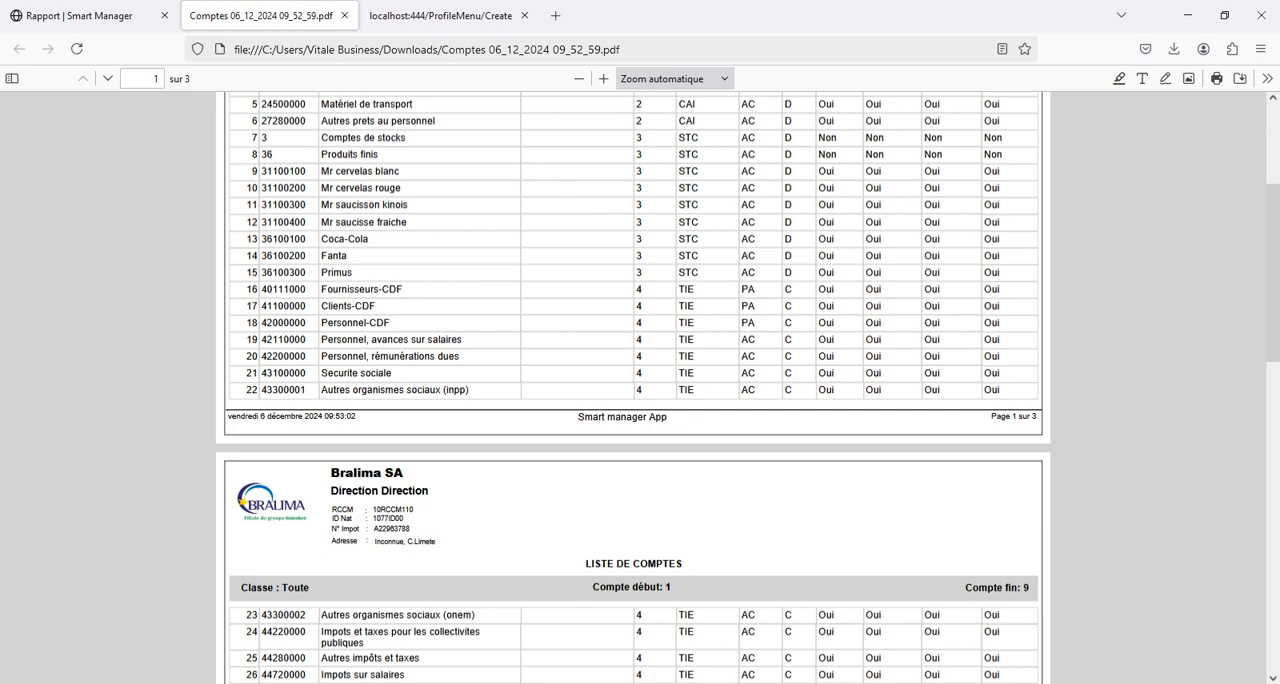
{"action": "left_click_drag", "start_coordinate": [261, 289], "coordinate": [306, 289]}
{"action": "scroll", "coordinate": [633, 388], "scroll_direction": "up", "scroll_amount": 5}
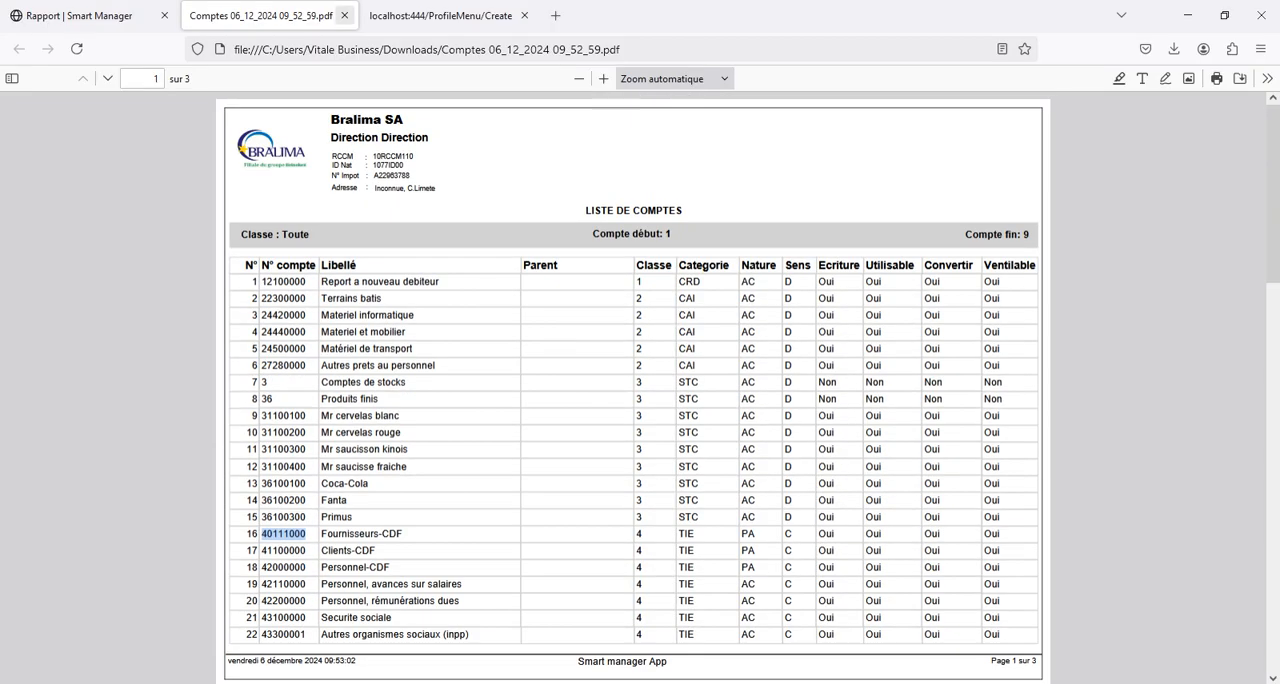
{"action": "left_click", "coordinate": [345, 15]}
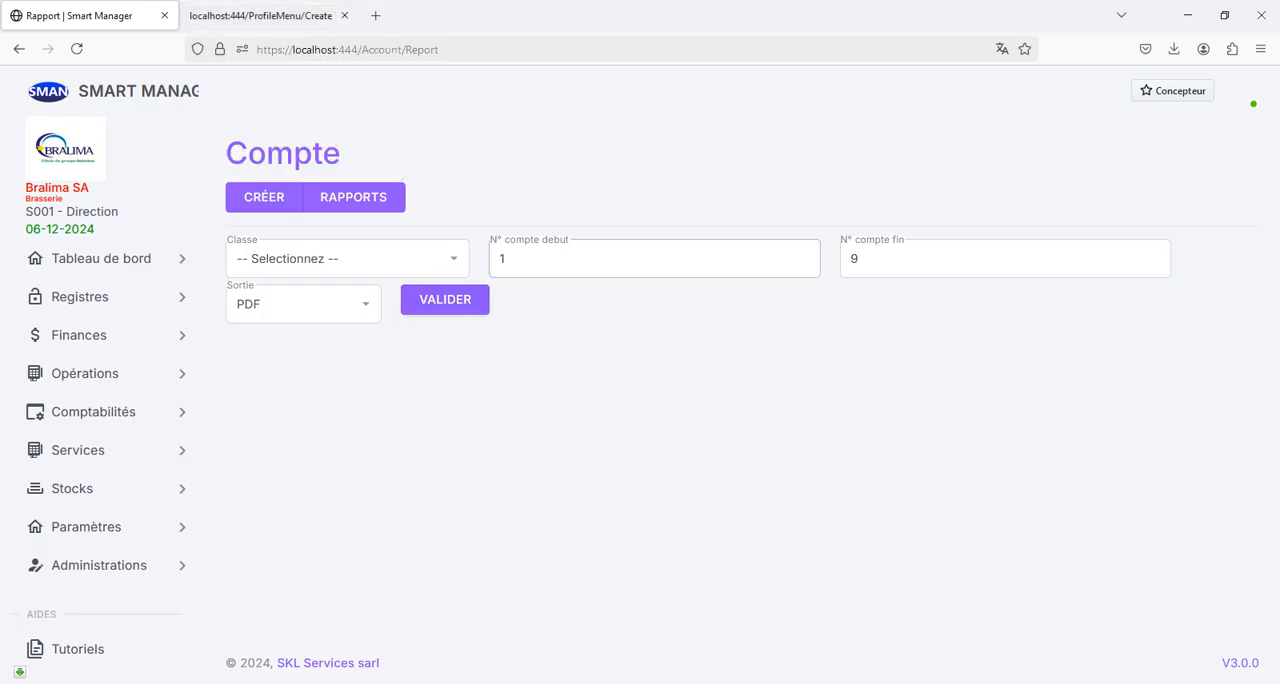
- Generate a PDF report limited to the accounts starting from 5 up to 6
{"action": "double_click", "coordinate": [550, 259]}
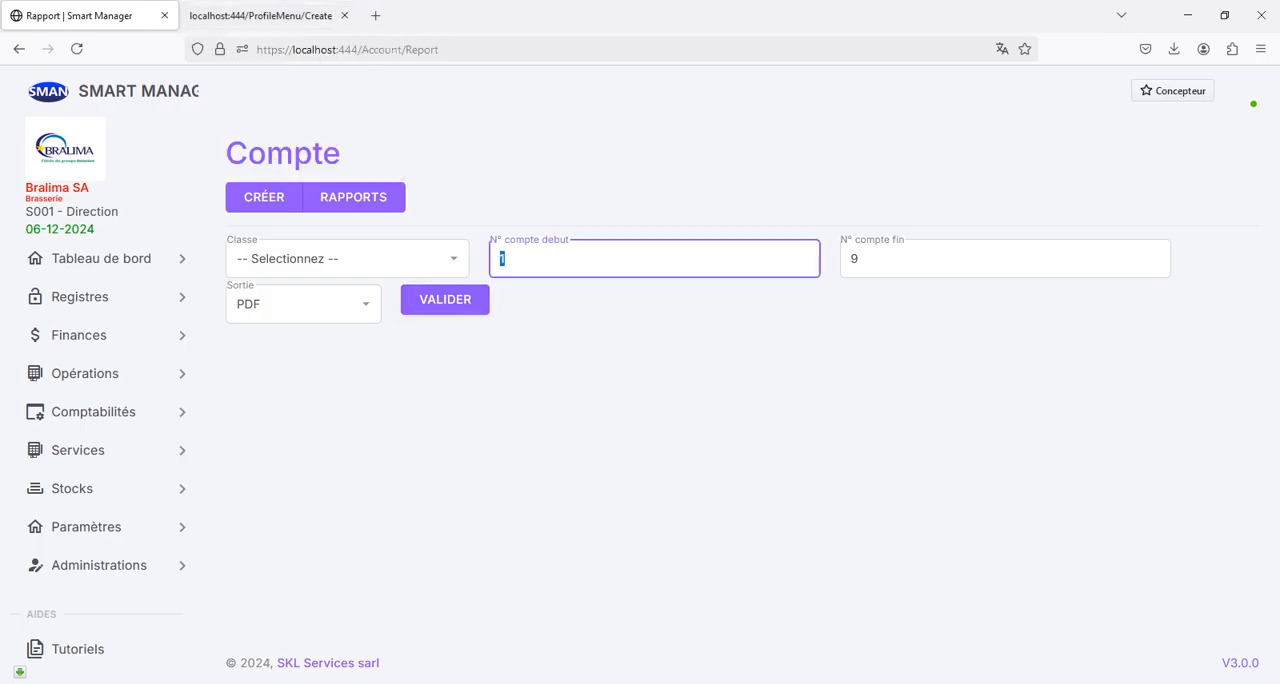
{"action": "type", "text": "5"}
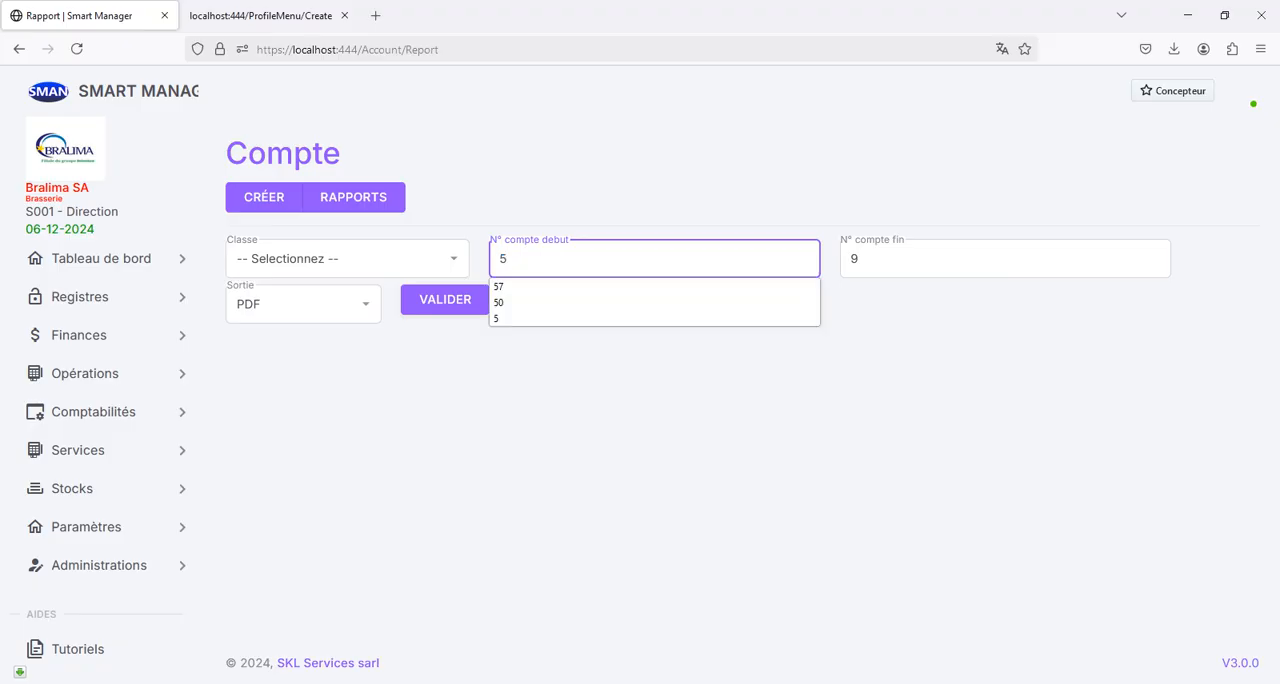
{"action": "left_click", "coordinate": [880, 259]}
{"action": "double_click", "coordinate": [880, 259]}
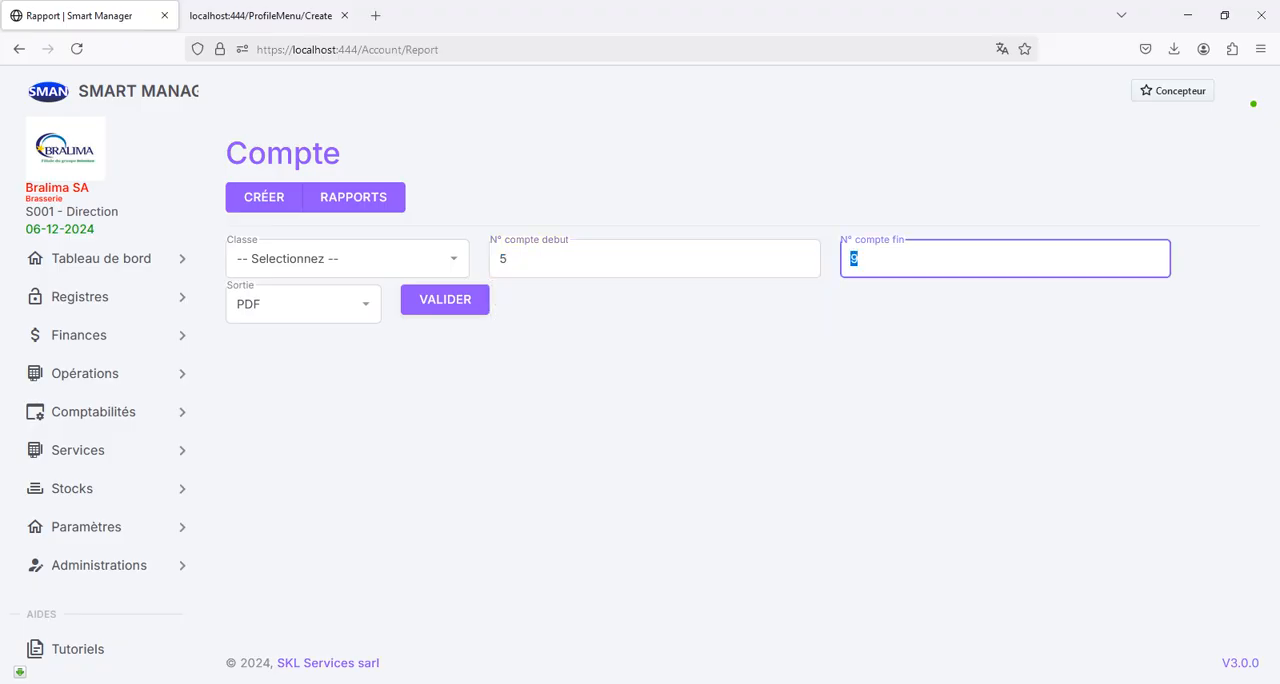
{"action": "type", "text": "6"}
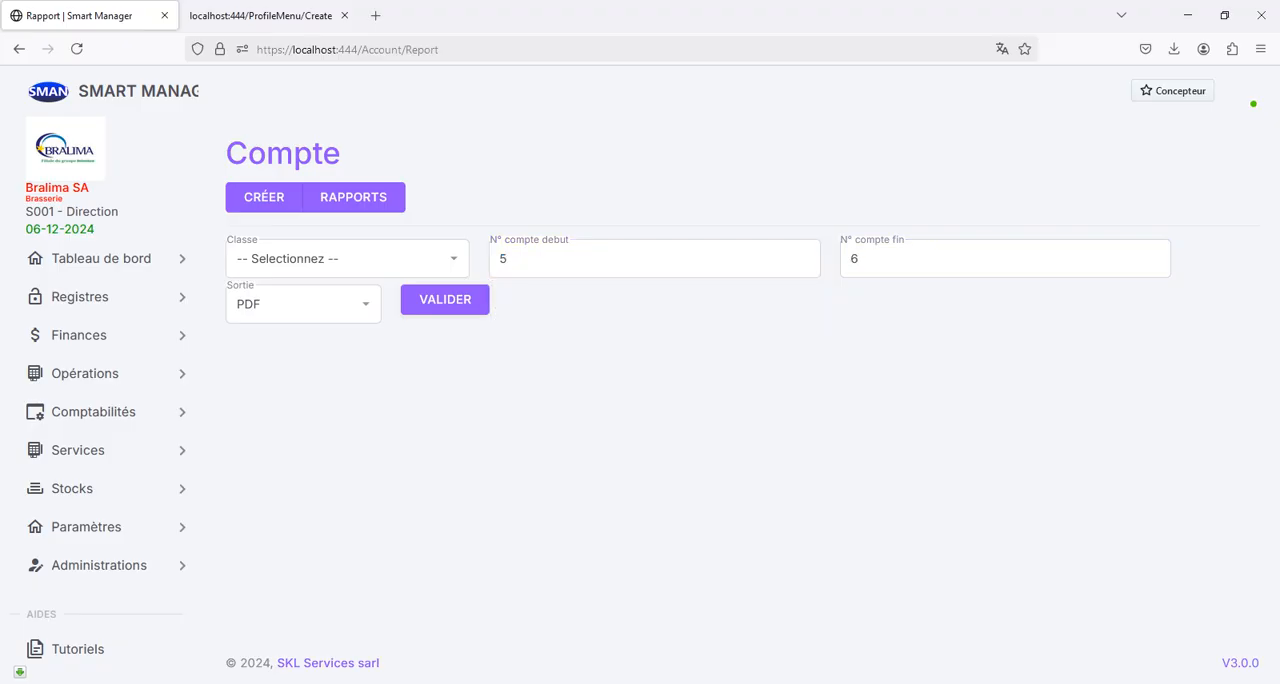
{"action": "left_click", "coordinate": [445, 299]}
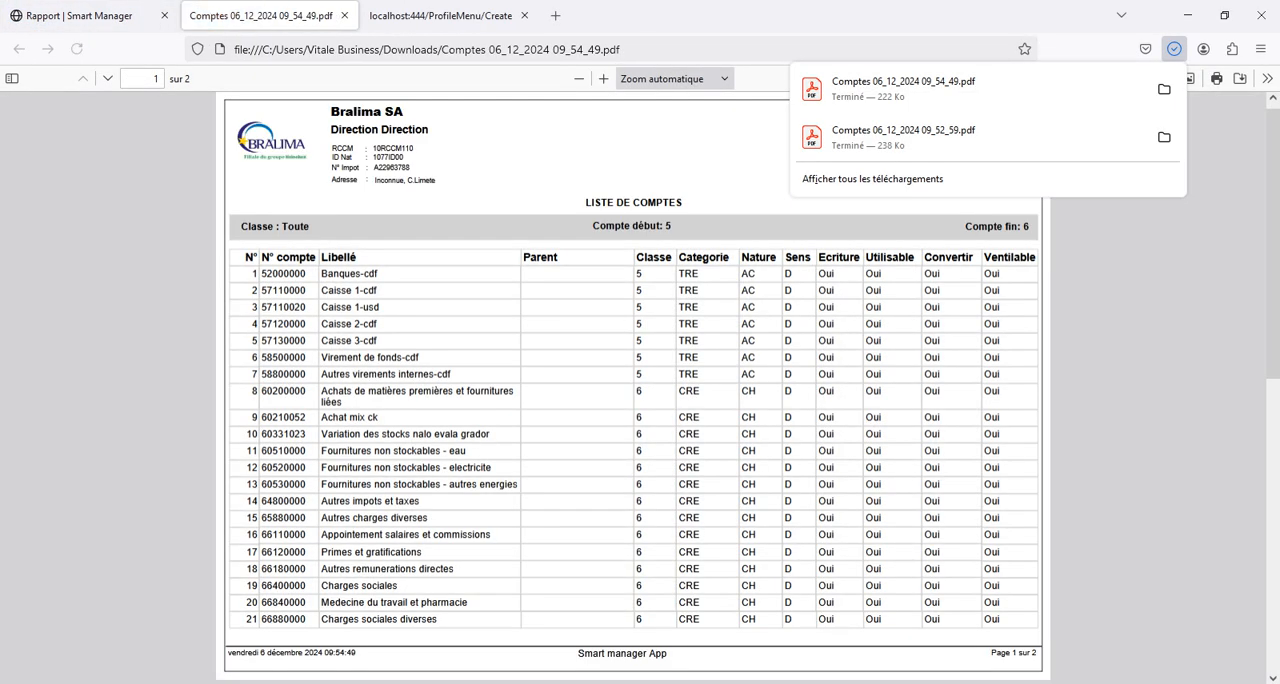
- Look through both pages of the class 5 to 6 account report, then close it
{"action": "scroll", "coordinate": [633, 388], "scroll_direction": "down", "scroll_amount": 3}
{"action": "scroll", "coordinate": [633, 388], "scroll_direction": "up", "scroll_amount": 2}
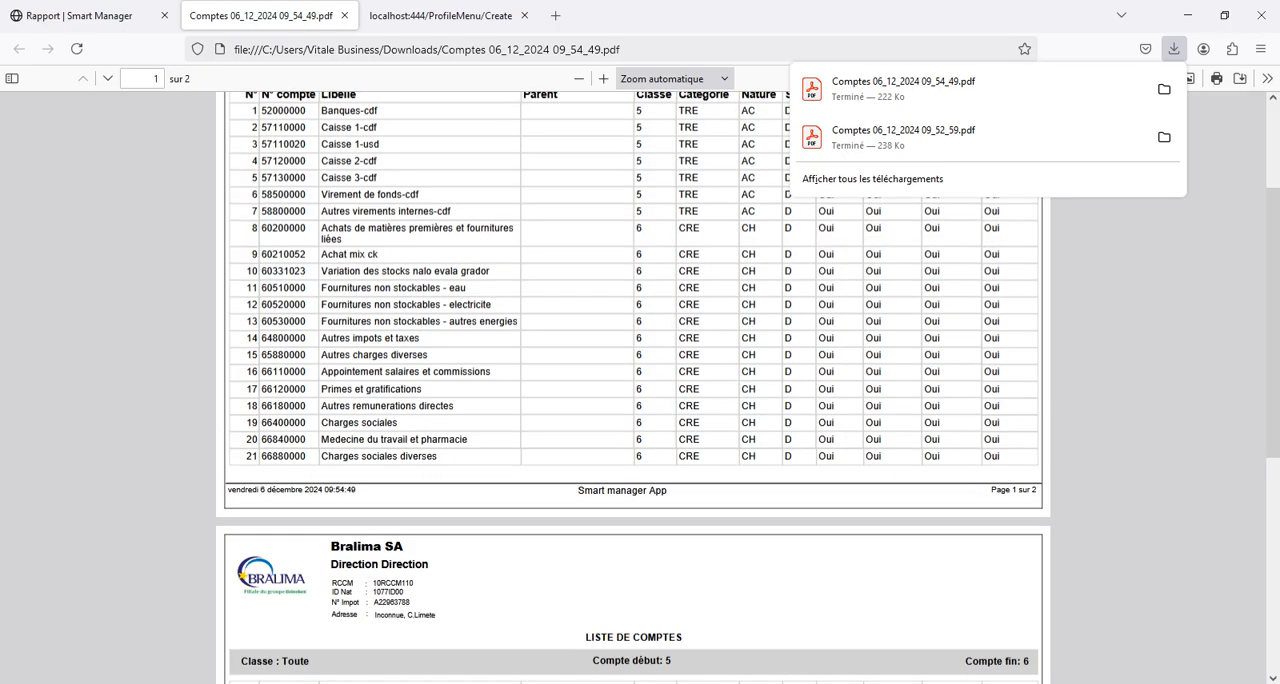
{"action": "scroll", "coordinate": [633, 388], "scroll_direction": "up", "scroll_amount": 2}
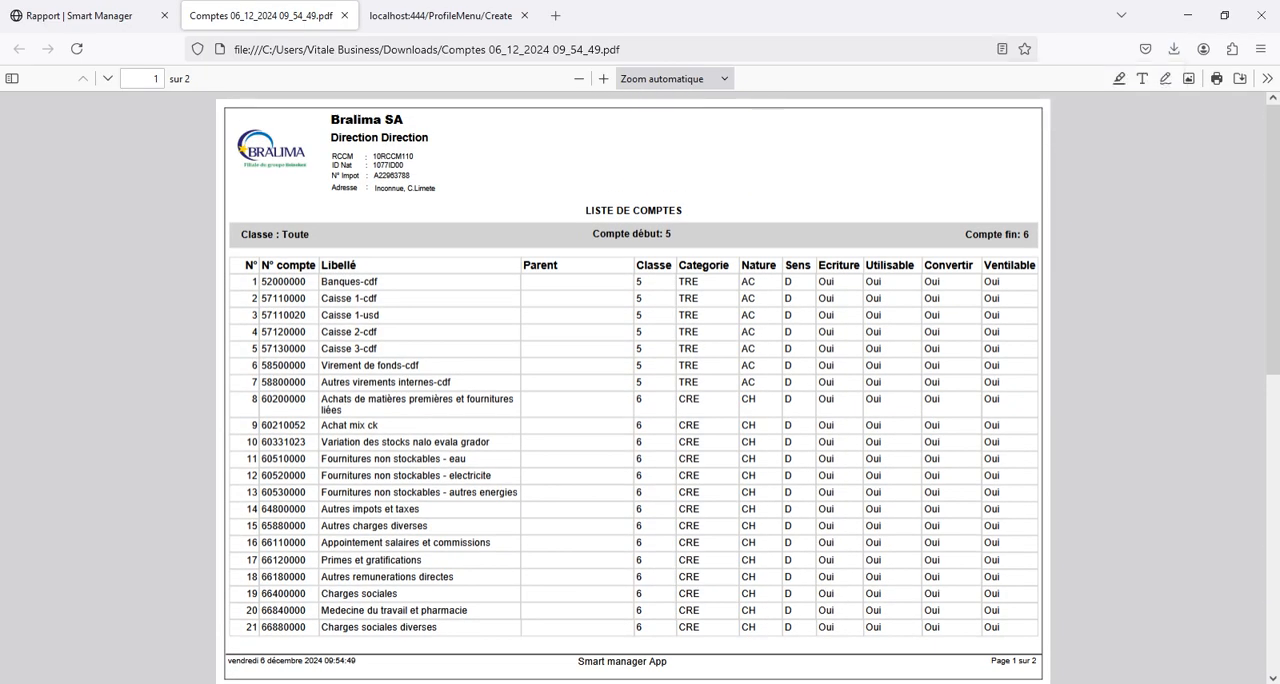
{"action": "scroll", "coordinate": [633, 388], "scroll_direction": "down", "scroll_amount": 5}
{"action": "scroll", "coordinate": [633, 388], "scroll_direction": "up", "scroll_amount": 2}
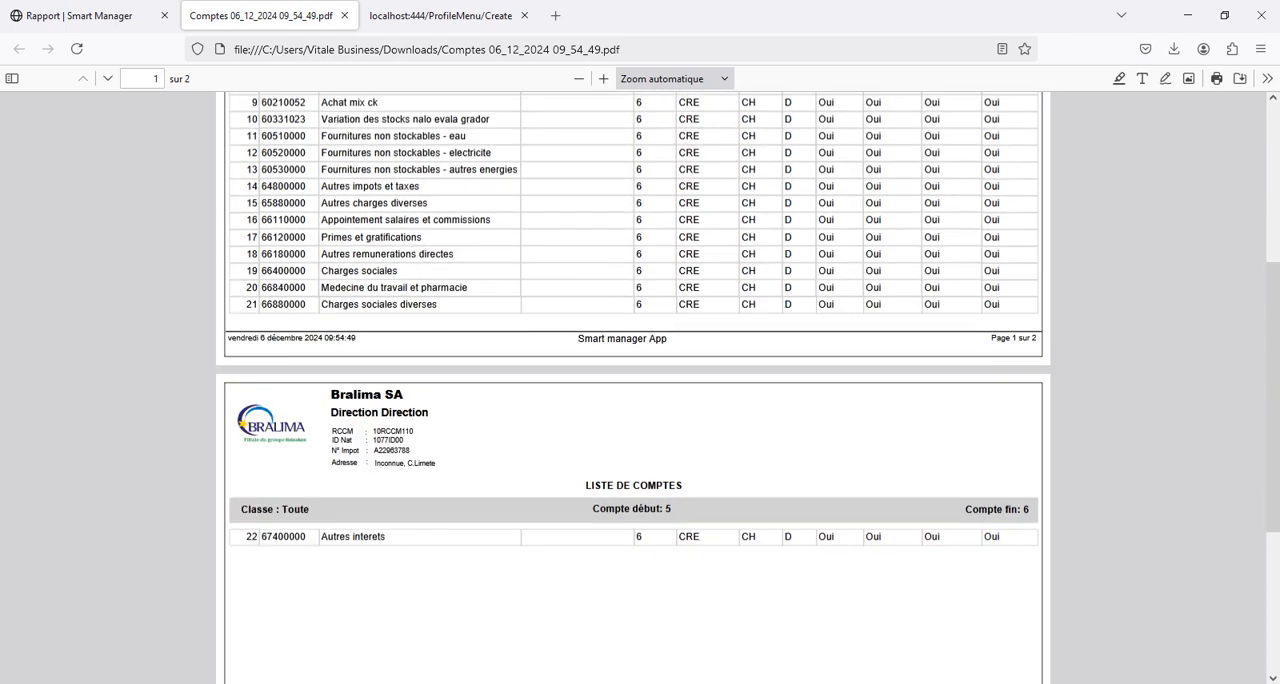
{"action": "scroll", "coordinate": [633, 388], "scroll_direction": "up", "scroll_amount": 3}
{"action": "scroll", "coordinate": [633, 388], "scroll_direction": "down", "scroll_amount": 1}
{"action": "scroll", "coordinate": [633, 388], "scroll_direction": "up", "scroll_amount": 1}
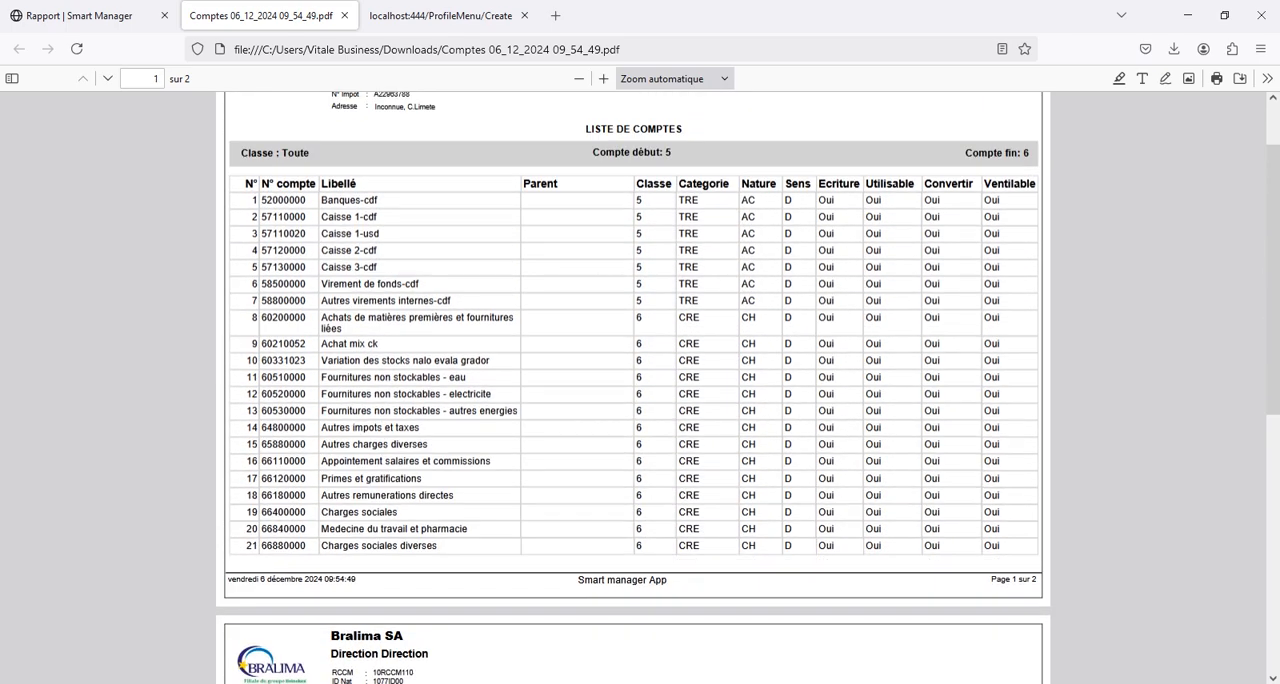
{"action": "left_click", "coordinate": [344, 15]}
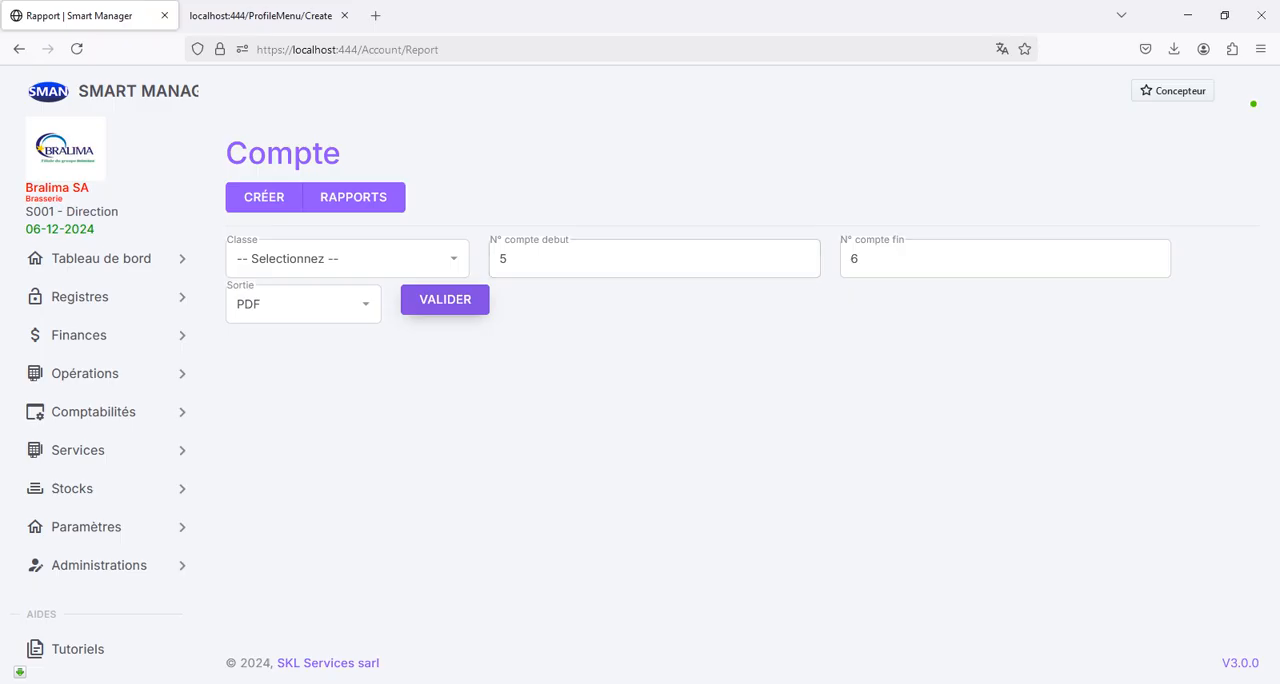
- Generate a PDF report of class 7 accounts with the account range set to 1 to 9, and close it after viewing
{"action": "left_click", "coordinate": [902, 259]}
{"action": "key", "text": "BackSpace"}
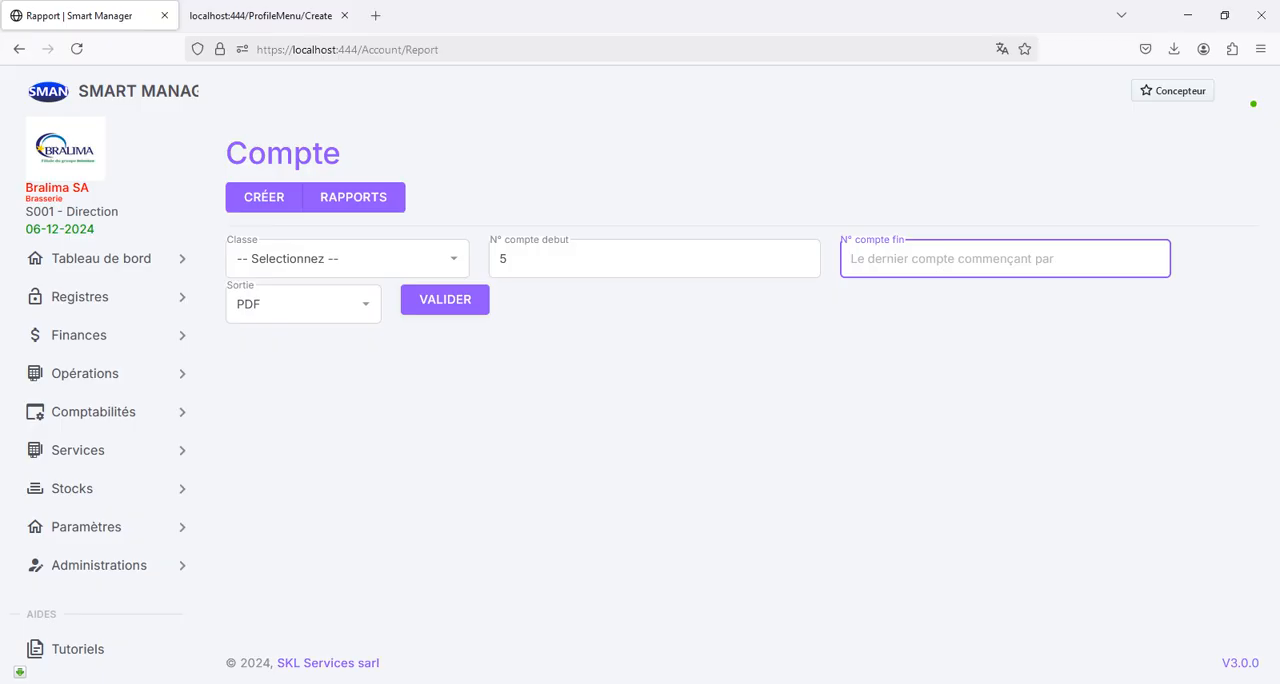
{"action": "type", "text": "9"}
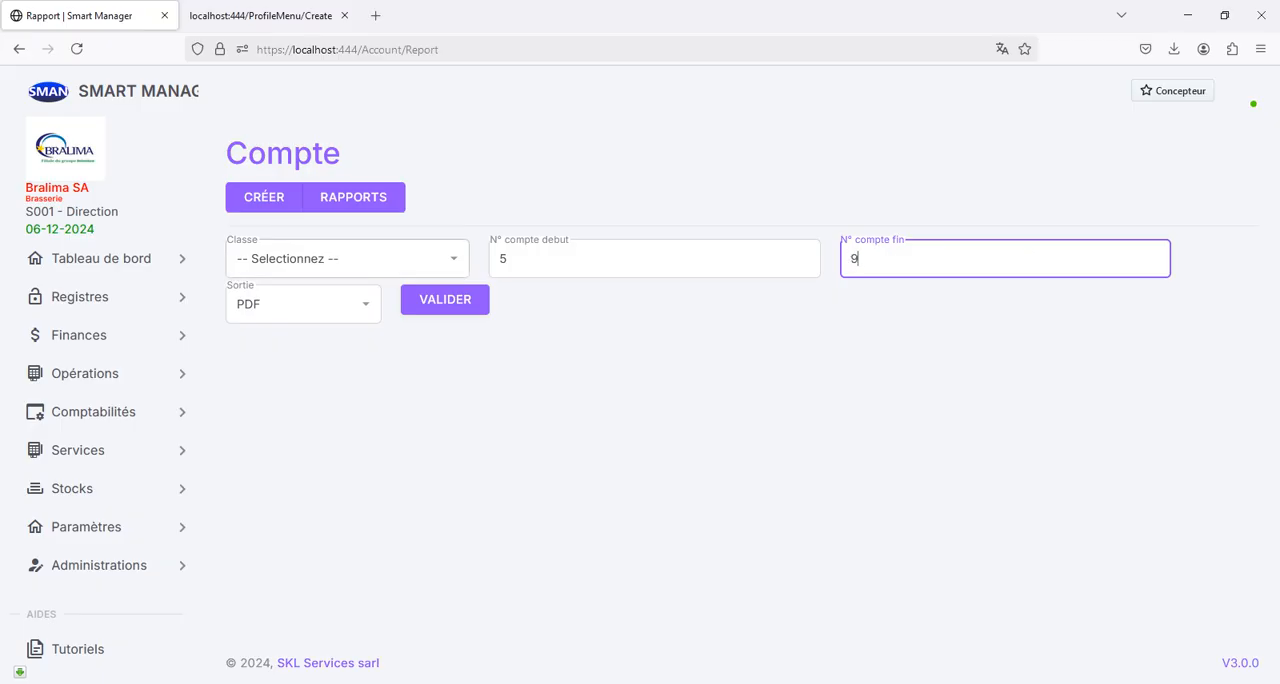
{"action": "left_click", "coordinate": [522, 259]}
{"action": "key", "text": "BackSpace"}
{"action": "type", "text": "1"}
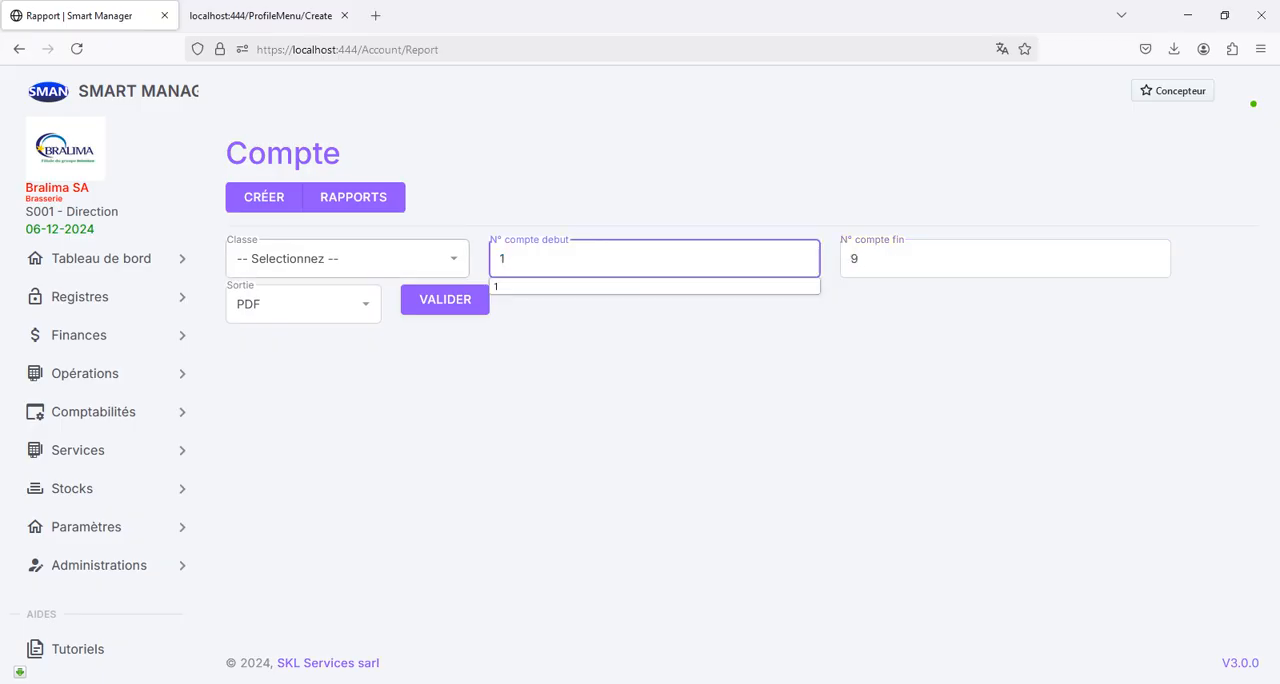
{"action": "left_click", "coordinate": [345, 259]}
{"action": "left_click", "coordinate": [345, 460]}
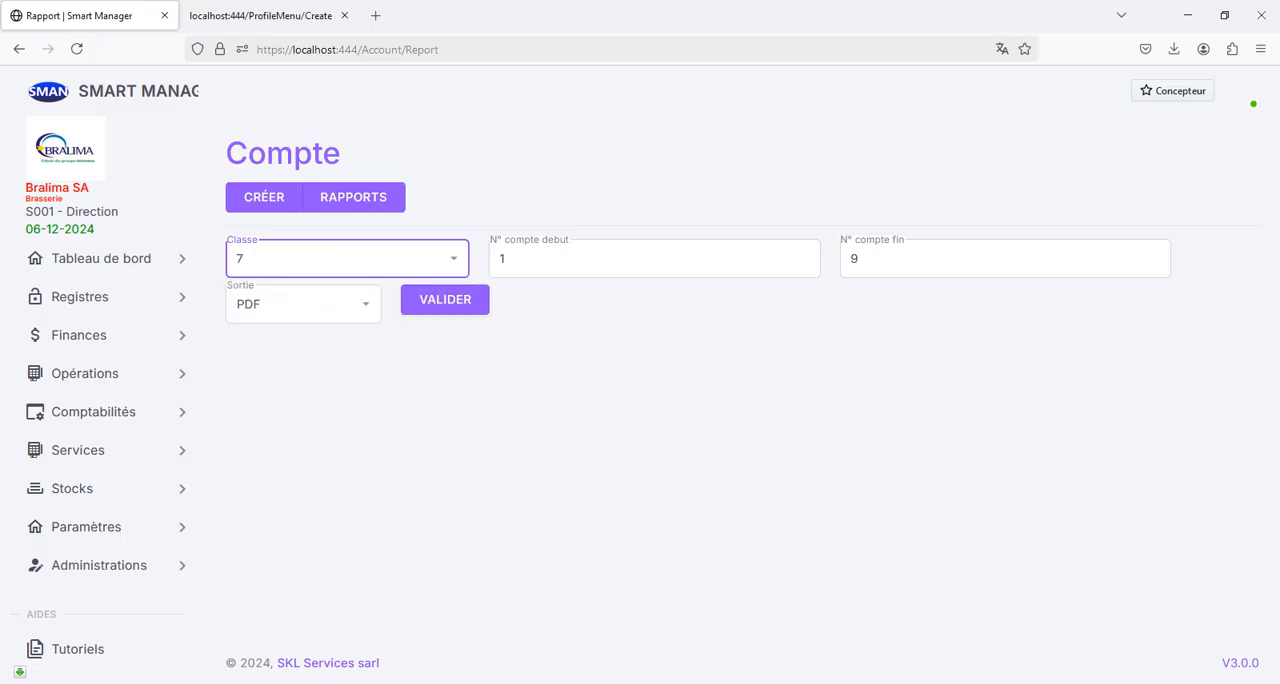
{"action": "left_click", "coordinate": [445, 299]}
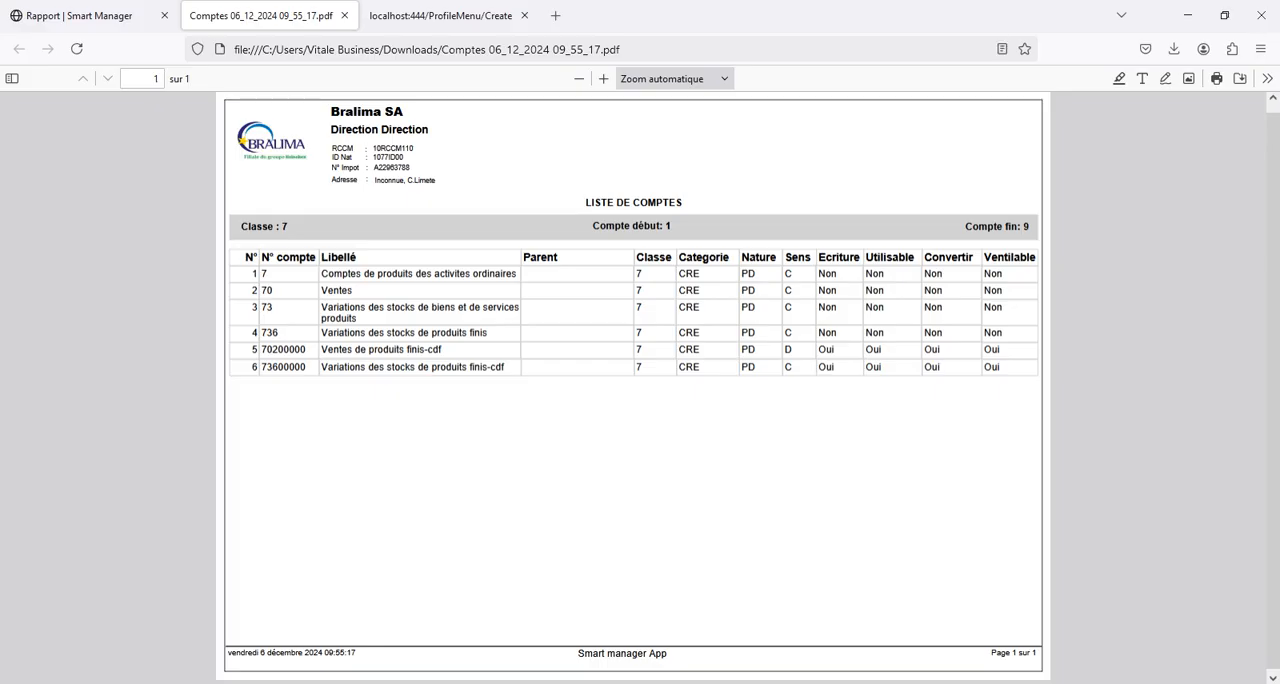
{"action": "left_click", "coordinate": [344, 15]}
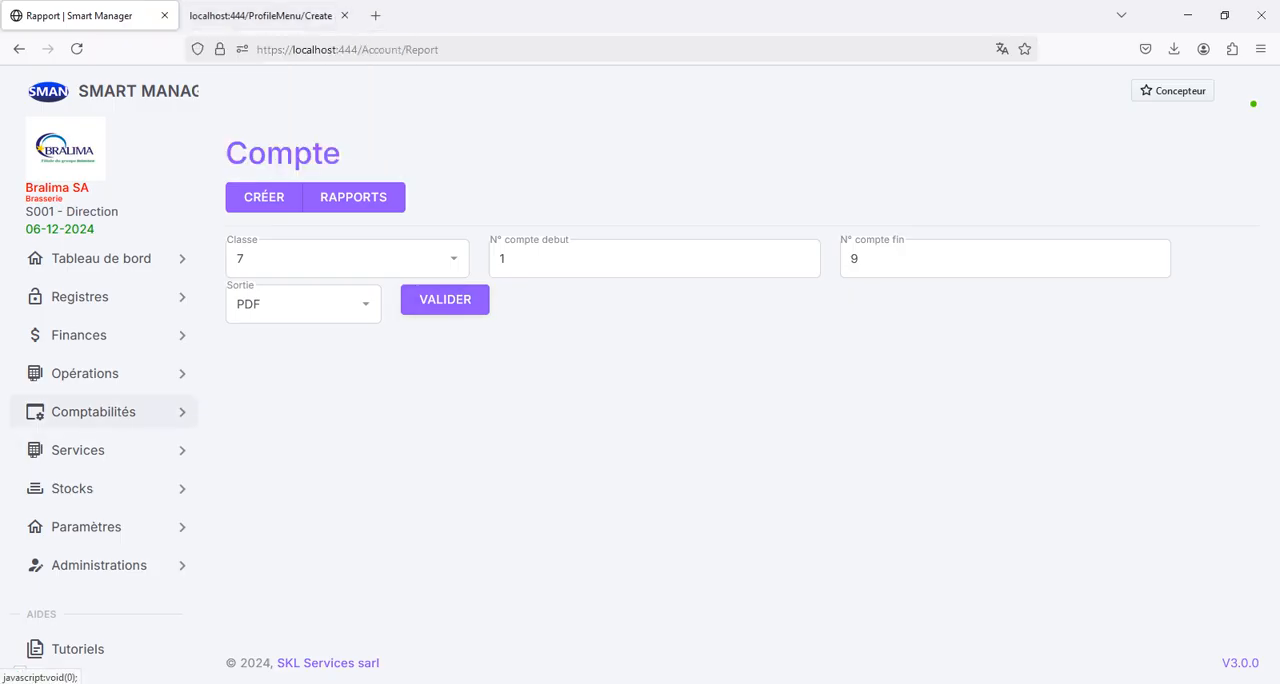
- Open the auxiliary accounts list and examine the numbers of the Clients-CDF and Concepteur-CDF accounts
{"action": "left_click", "coordinate": [93, 411]}
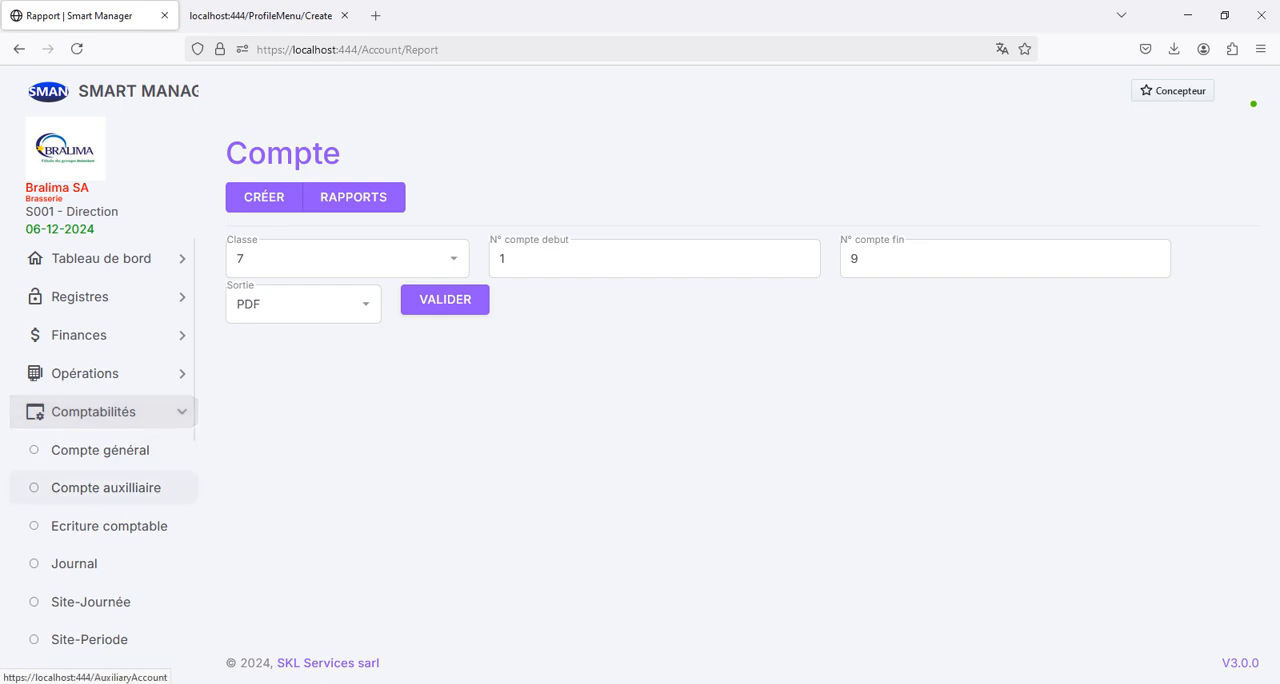
{"action": "left_click", "coordinate": [106, 487]}
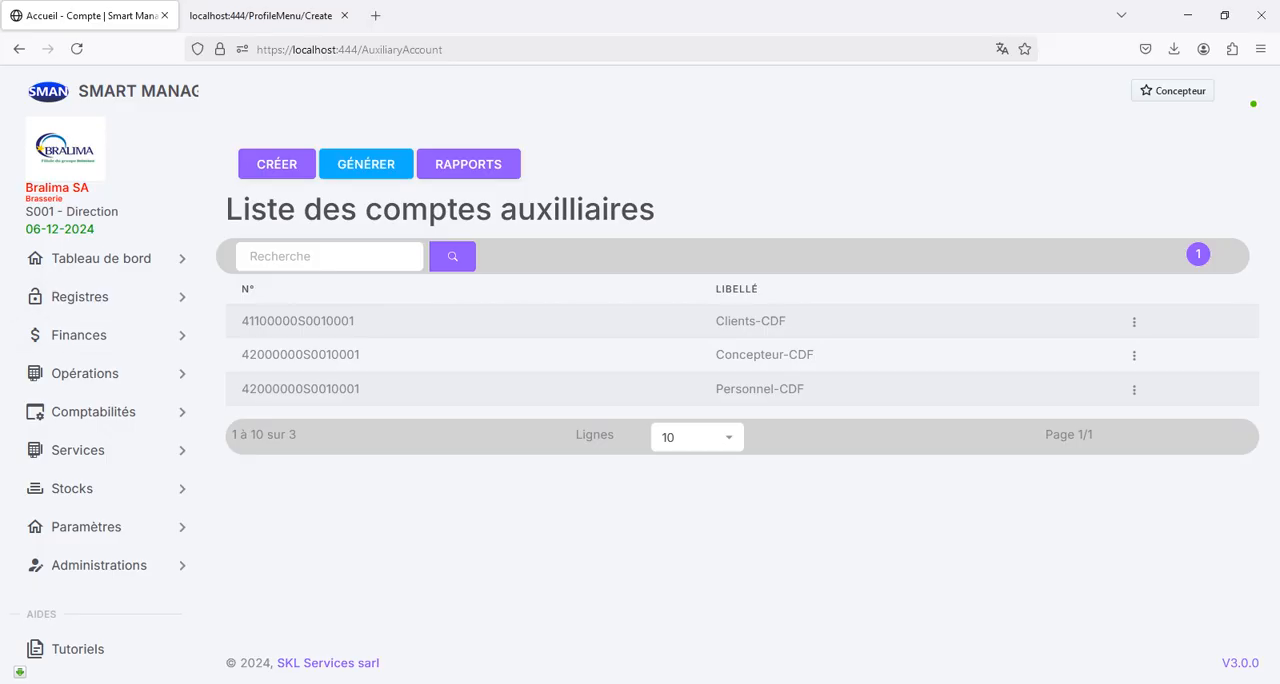
{"action": "left_click_drag", "start_coordinate": [241, 321], "coordinate": [358, 321]}
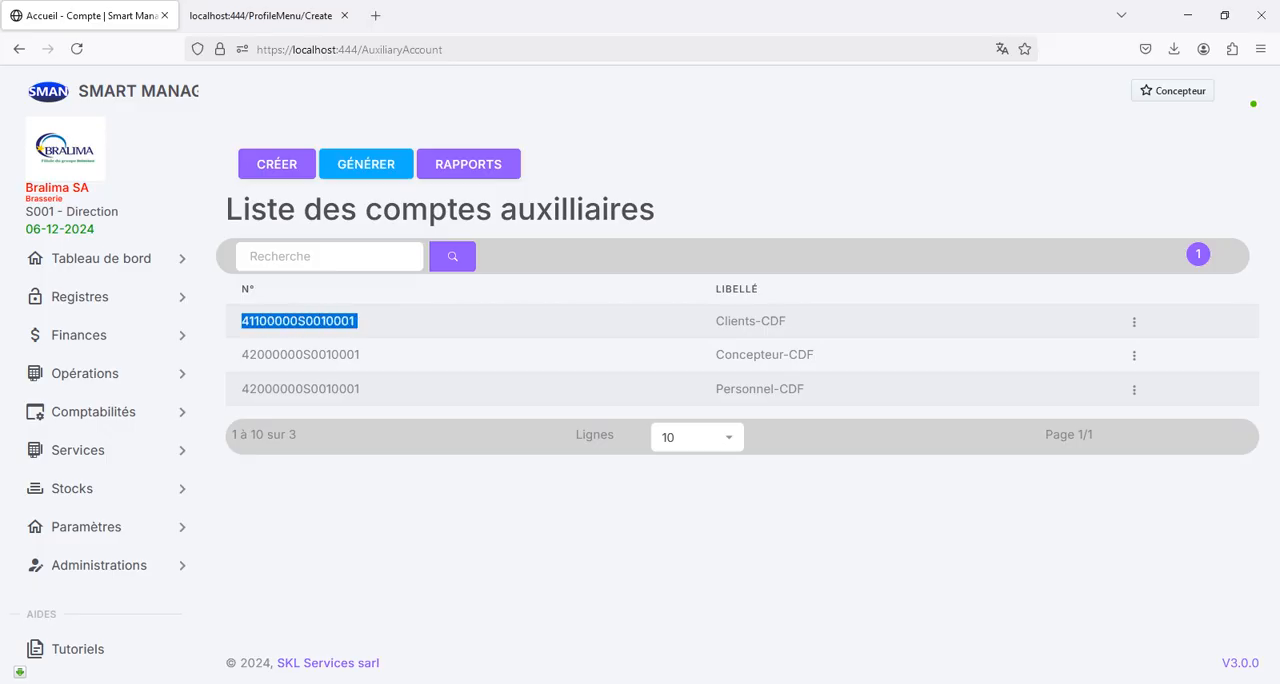
{"action": "left_click_drag", "start_coordinate": [241, 355], "coordinate": [362, 355]}
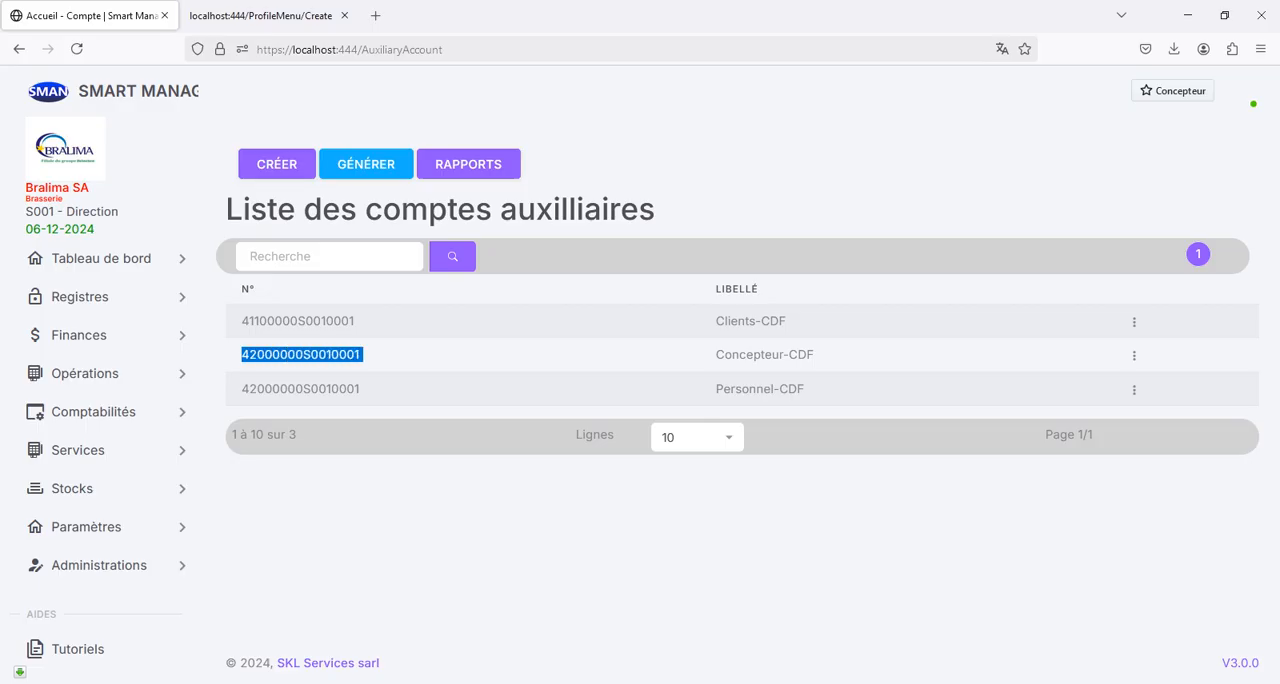
- Generate the auxiliary accounts for the USD currency and check the Caisse 1-usd entry in the list
{"action": "left_click_drag", "start_coordinate": [241, 389], "coordinate": [363, 389]}
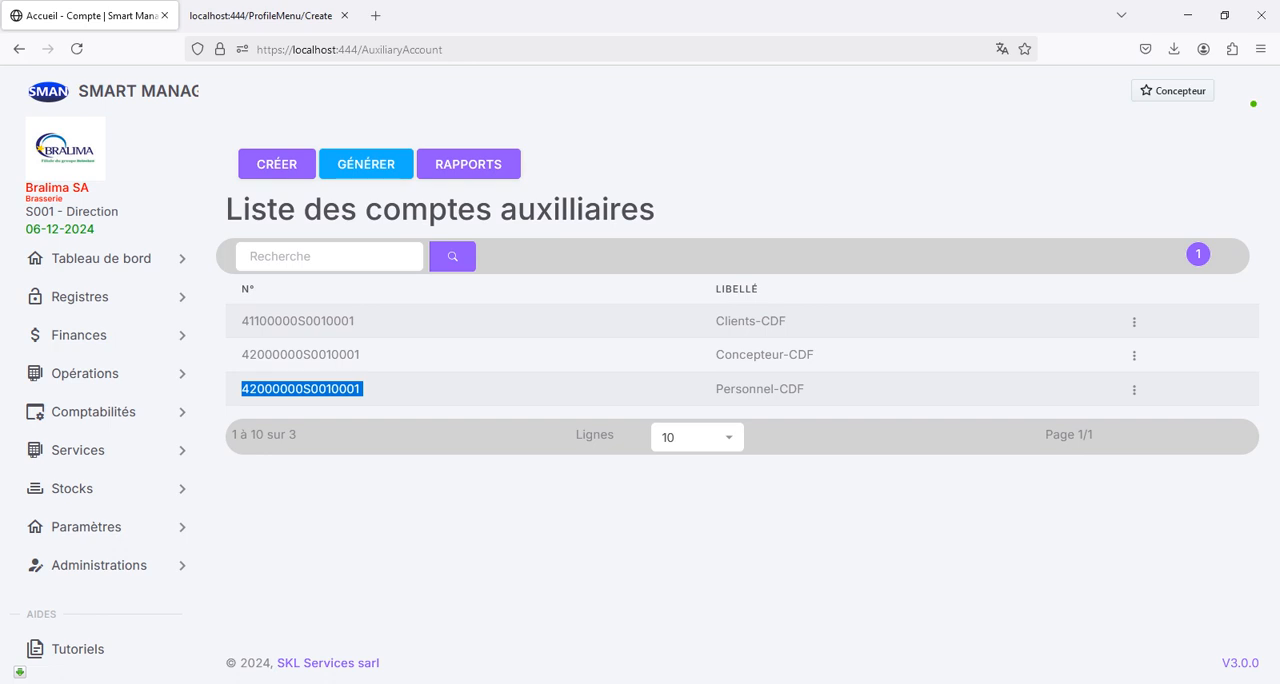
{"action": "left_click", "coordinate": [366, 164]}
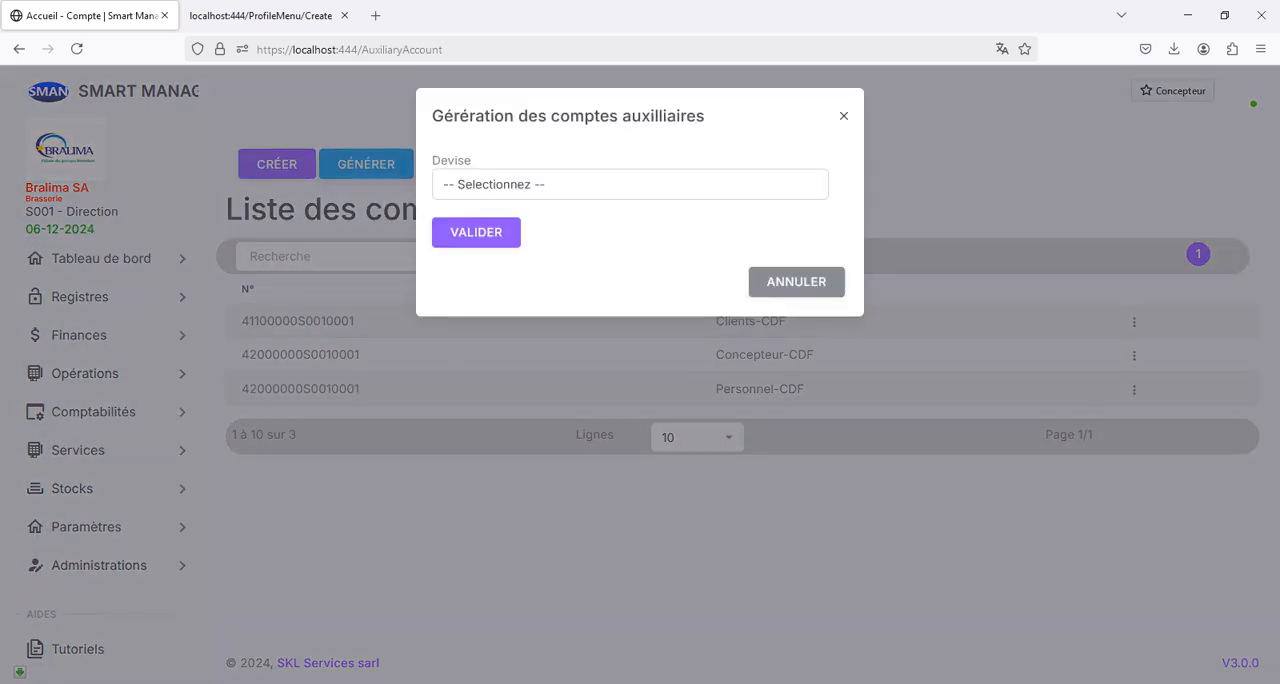
{"action": "left_click", "coordinate": [630, 184]}
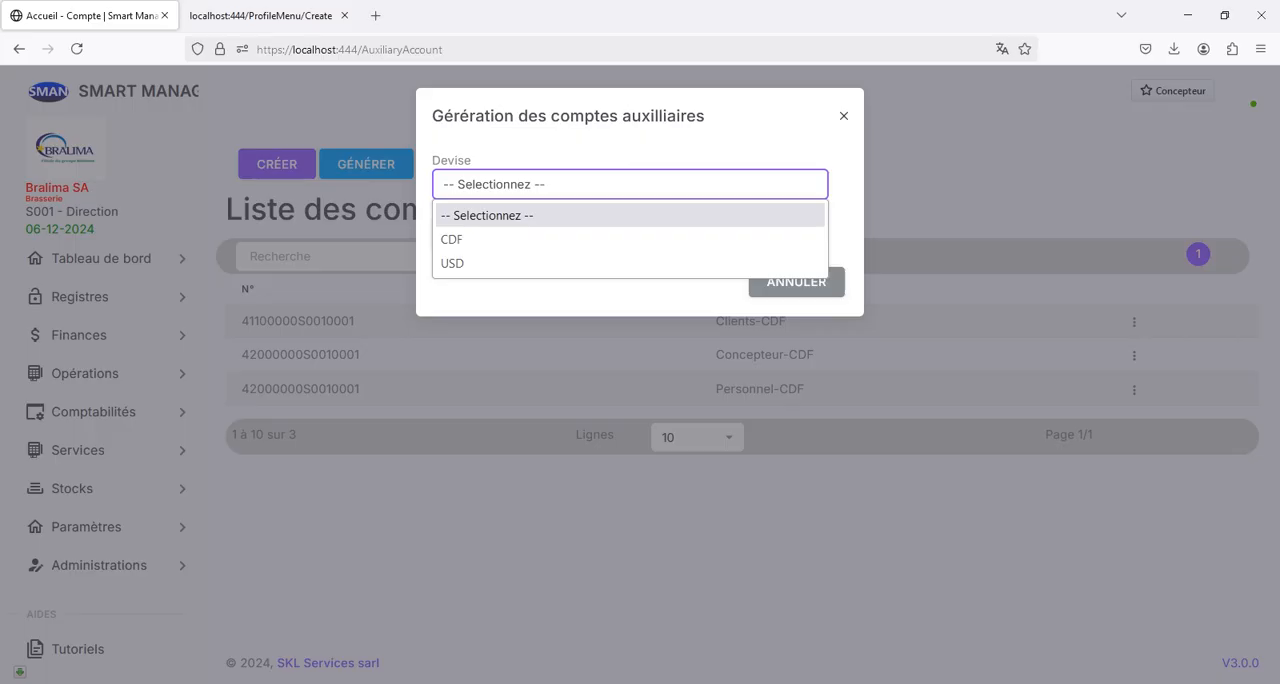
{"action": "key", "text": "Down"}
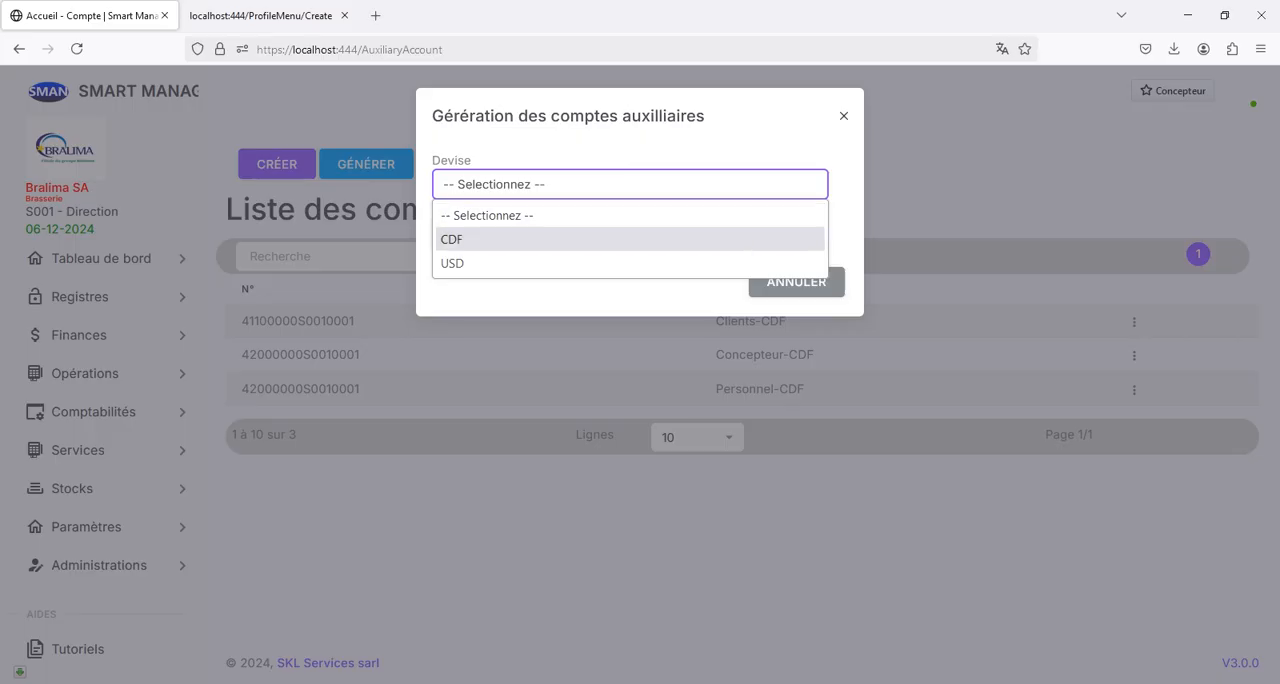
{"action": "key", "text": "Down"}
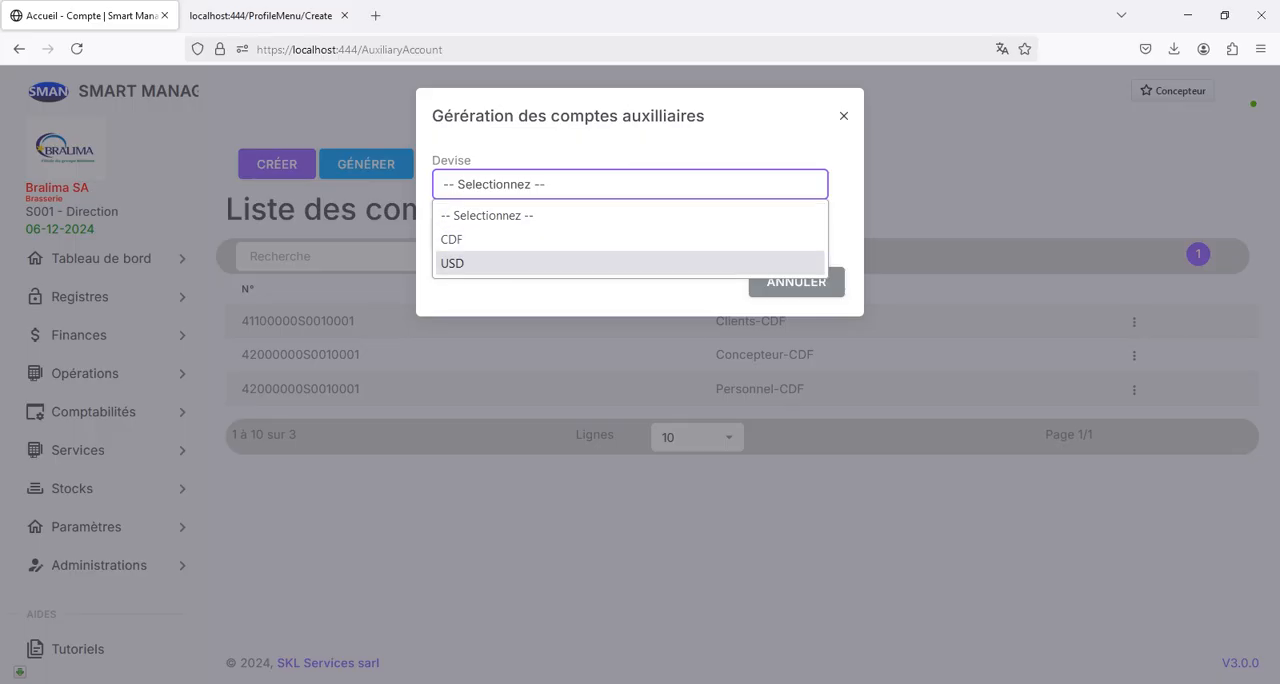
{"action": "key", "text": "Return"}
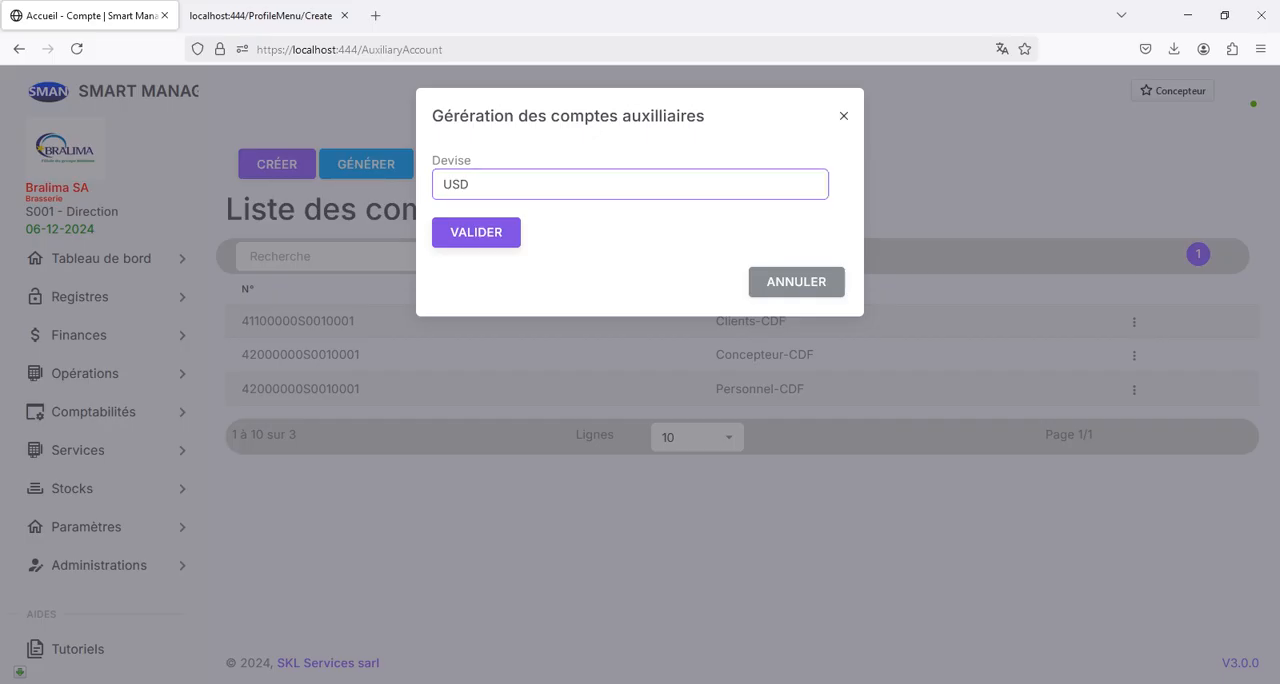
{"action": "left_click", "coordinate": [476, 233]}
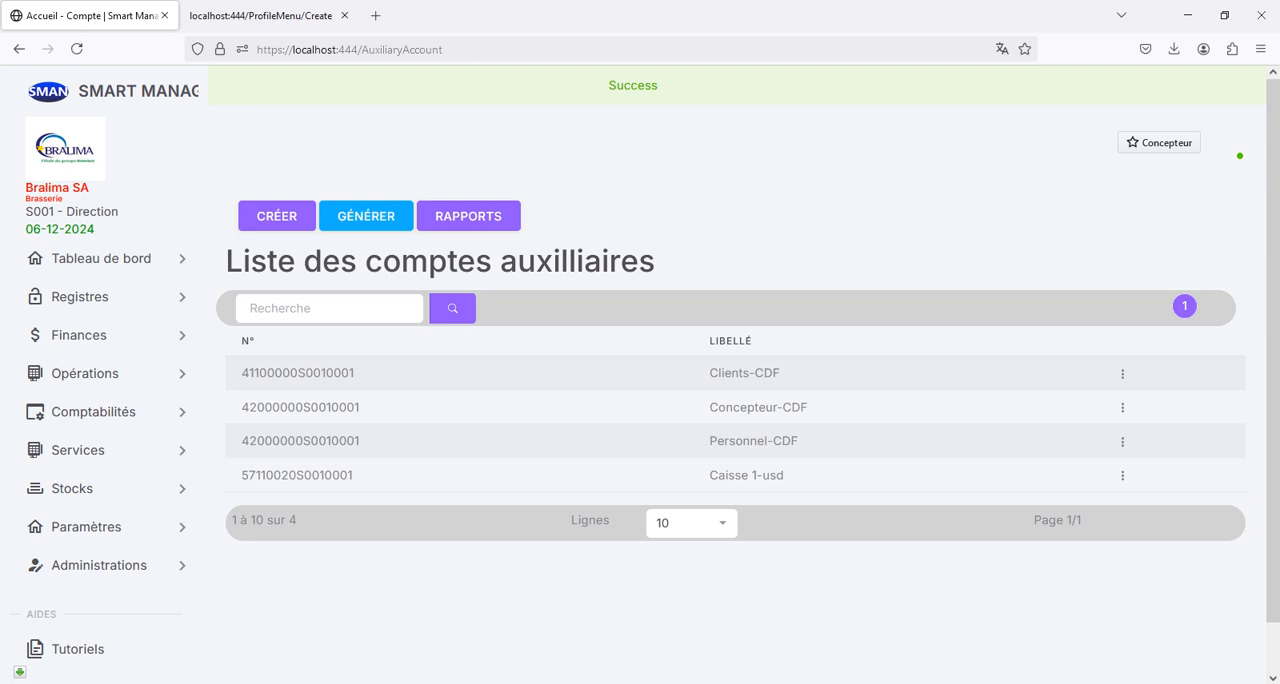
{"action": "left_click_drag", "start_coordinate": [785, 475], "coordinate": [709, 475]}
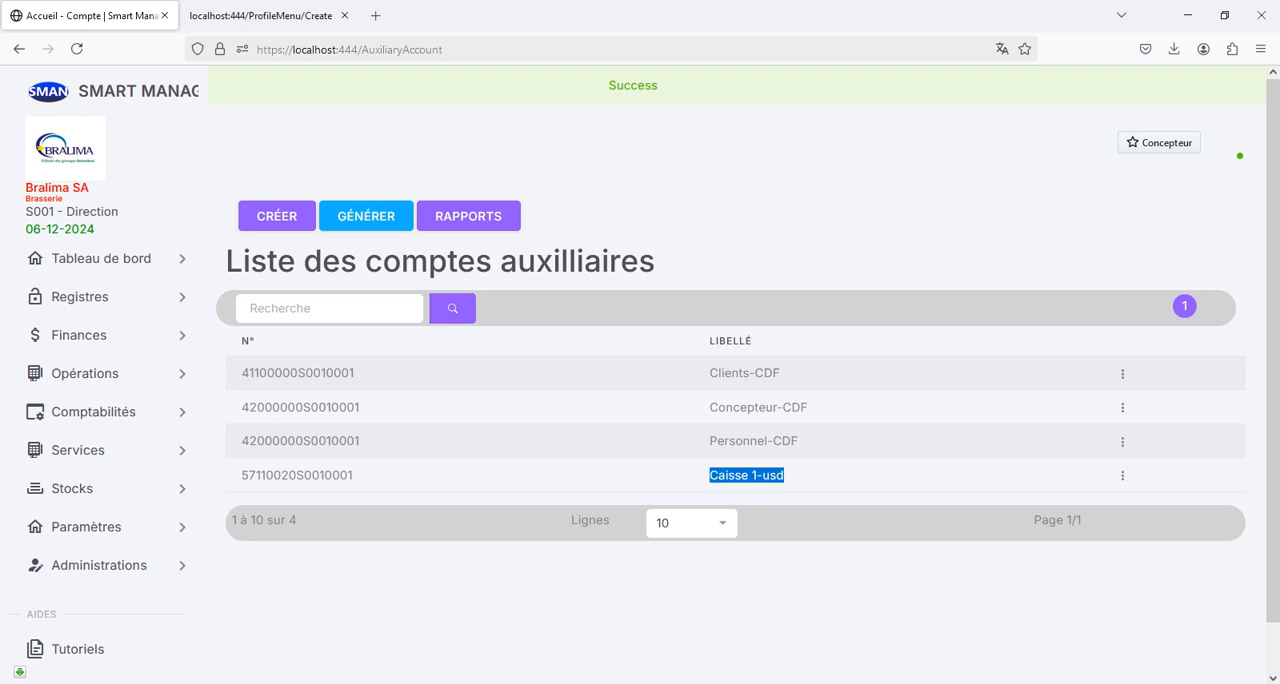
{"action": "left_click", "coordinate": [708, 476]}
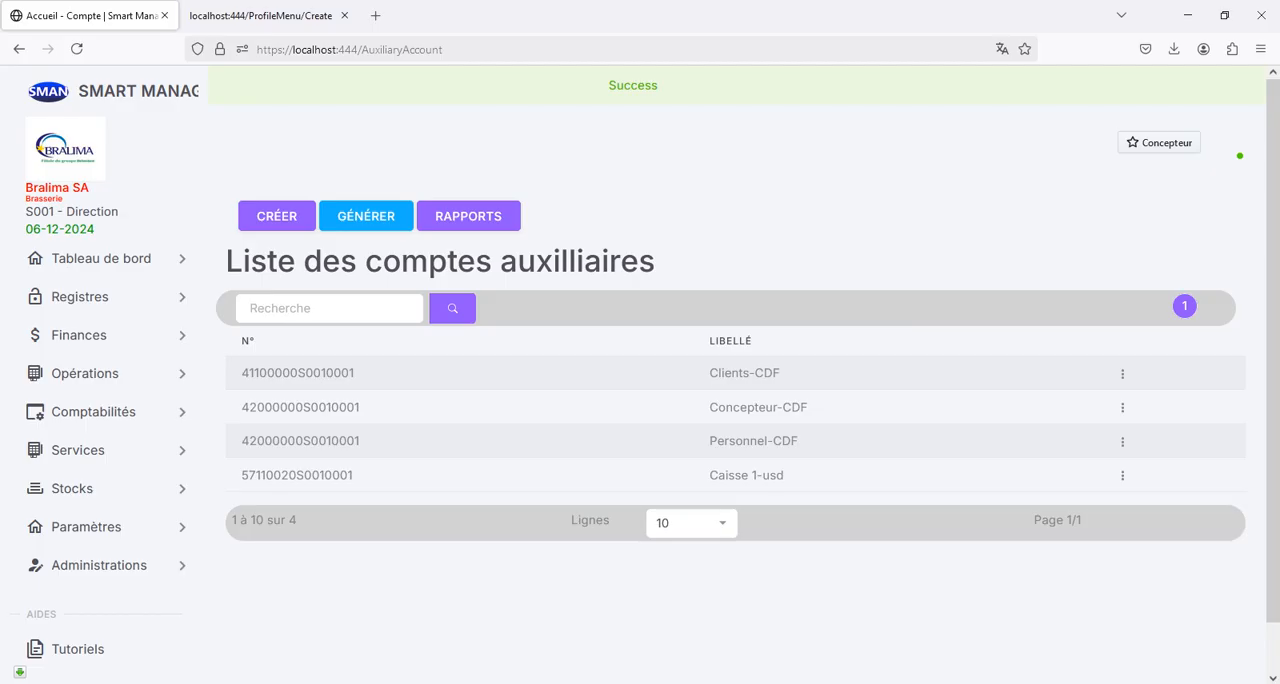
{"action": "left_click_drag", "start_coordinate": [785, 475], "coordinate": [708, 475]}
{"action": "left_click", "coordinate": [708, 475]}
- Generate the auxiliary accounts for the CDF currency and review the list and its total number of accounts
{"action": "left_click", "coordinate": [366, 216]}
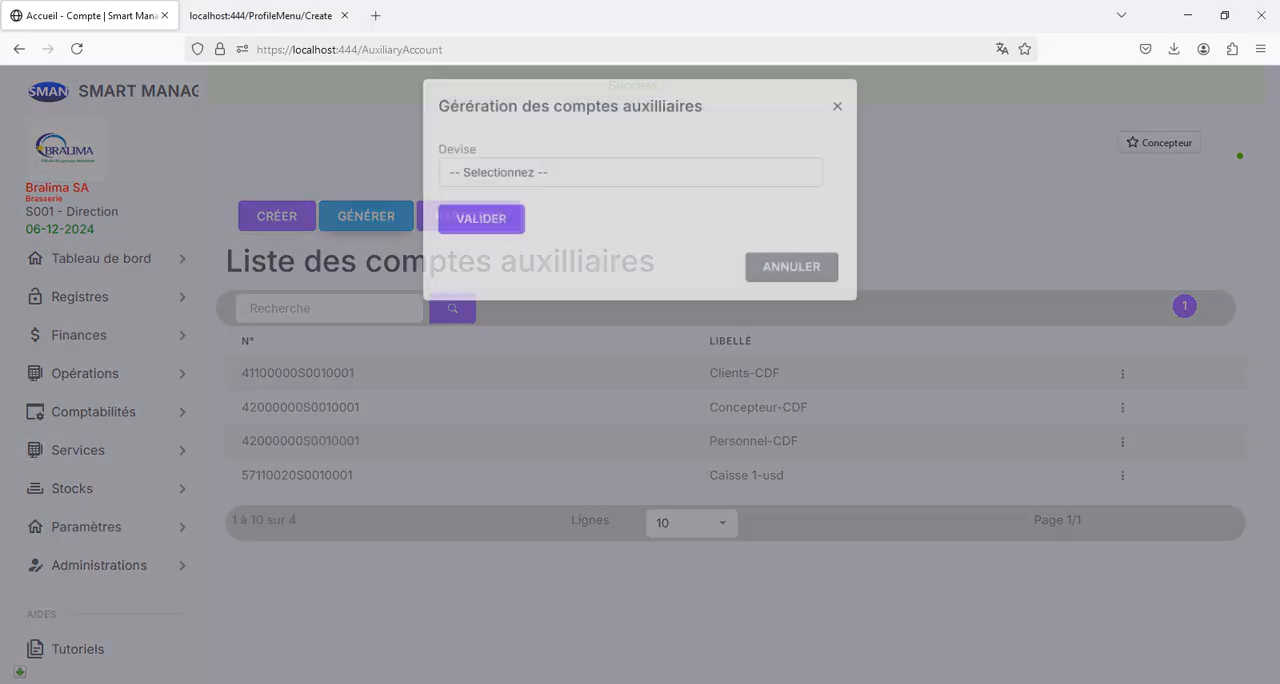
{"action": "left_click", "coordinate": [630, 184]}
{"action": "left_click", "coordinate": [452, 240]}
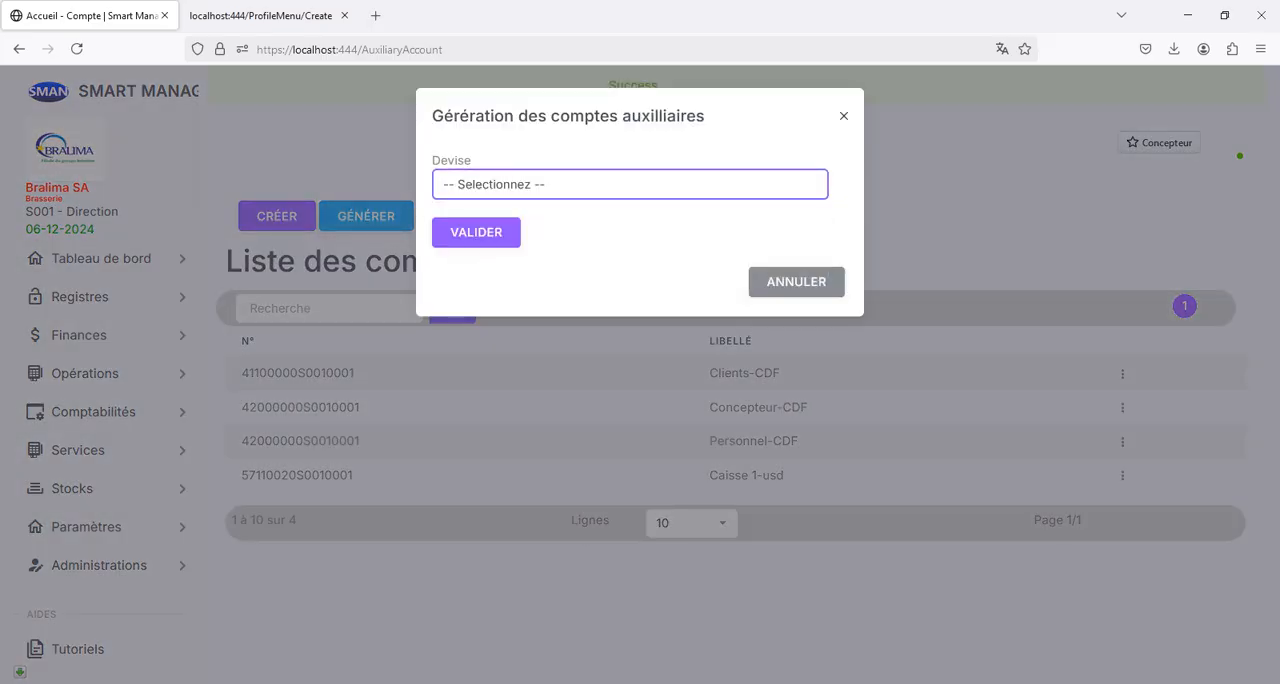
{"action": "left_click", "coordinate": [476, 232]}
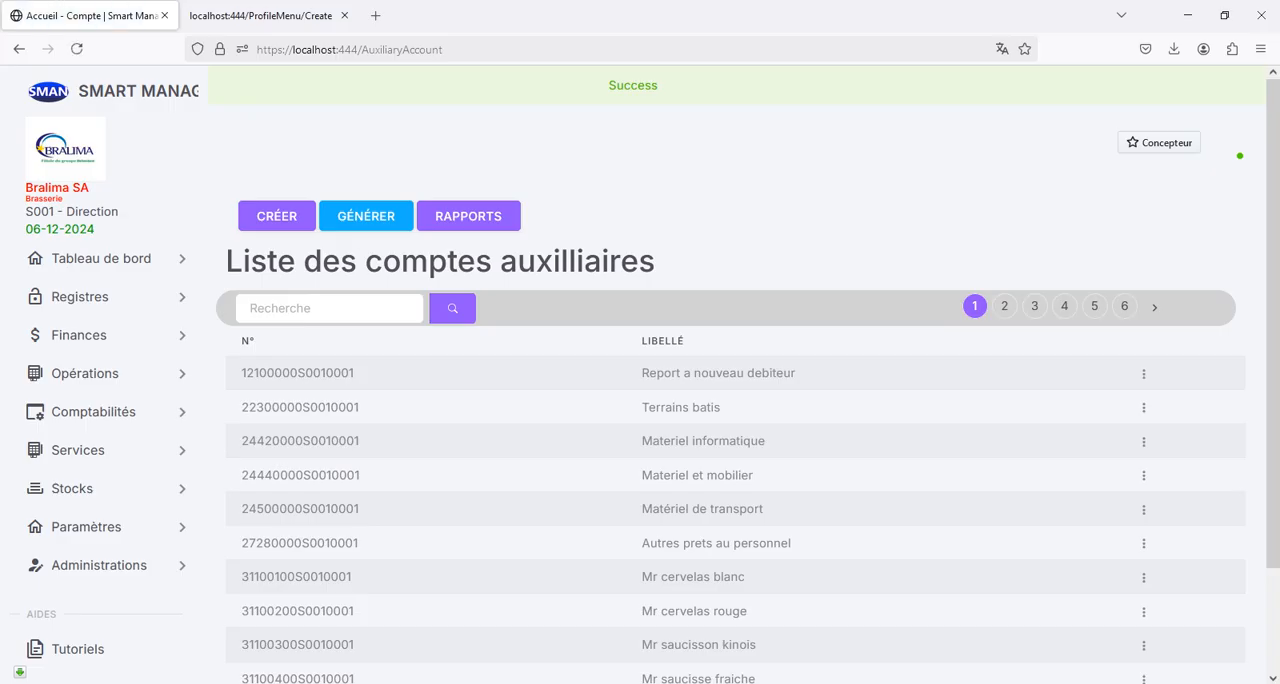
{"action": "scroll", "coordinate": [740, 400], "scroll_direction": "down", "scroll_amount": 2}
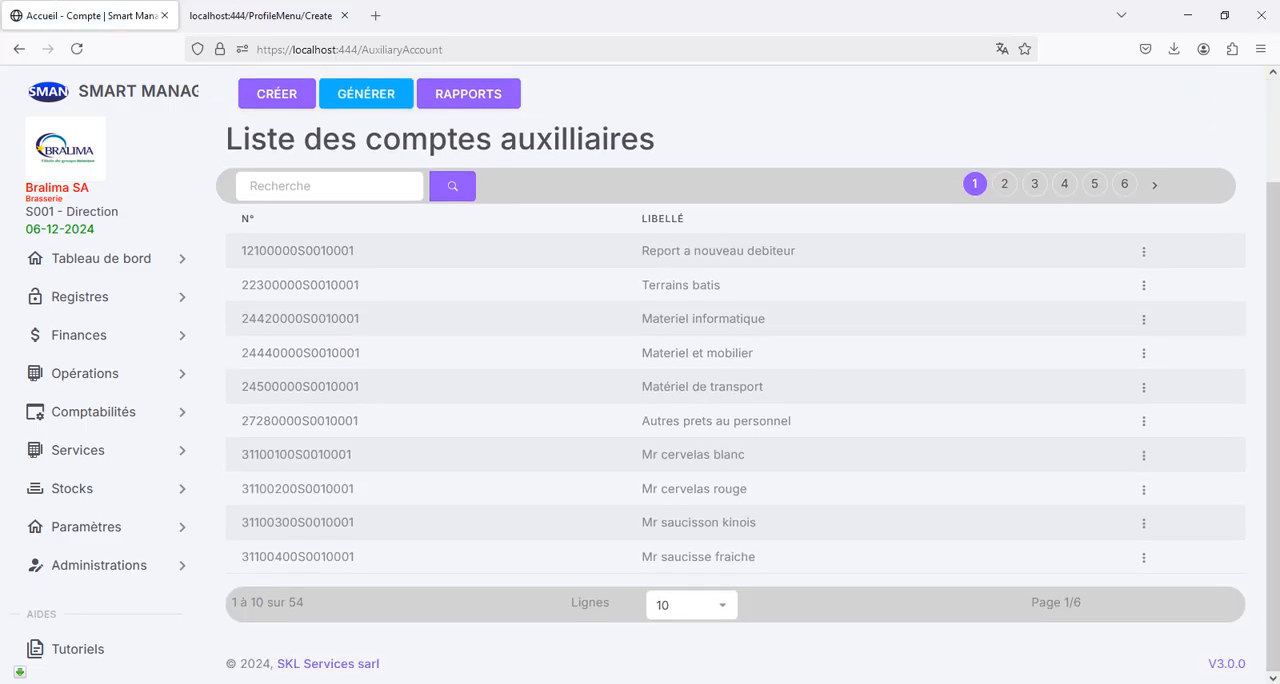
{"action": "scroll", "coordinate": [740, 400], "scroll_direction": "up", "scroll_amount": 2}
{"action": "scroll", "coordinate": [740, 400], "scroll_direction": "down", "scroll_amount": 2}
{"action": "left_click_drag", "start_coordinate": [285, 603], "coordinate": [308, 603]}
{"action": "scroll", "coordinate": [740, 400], "scroll_direction": "up", "scroll_amount": 2}
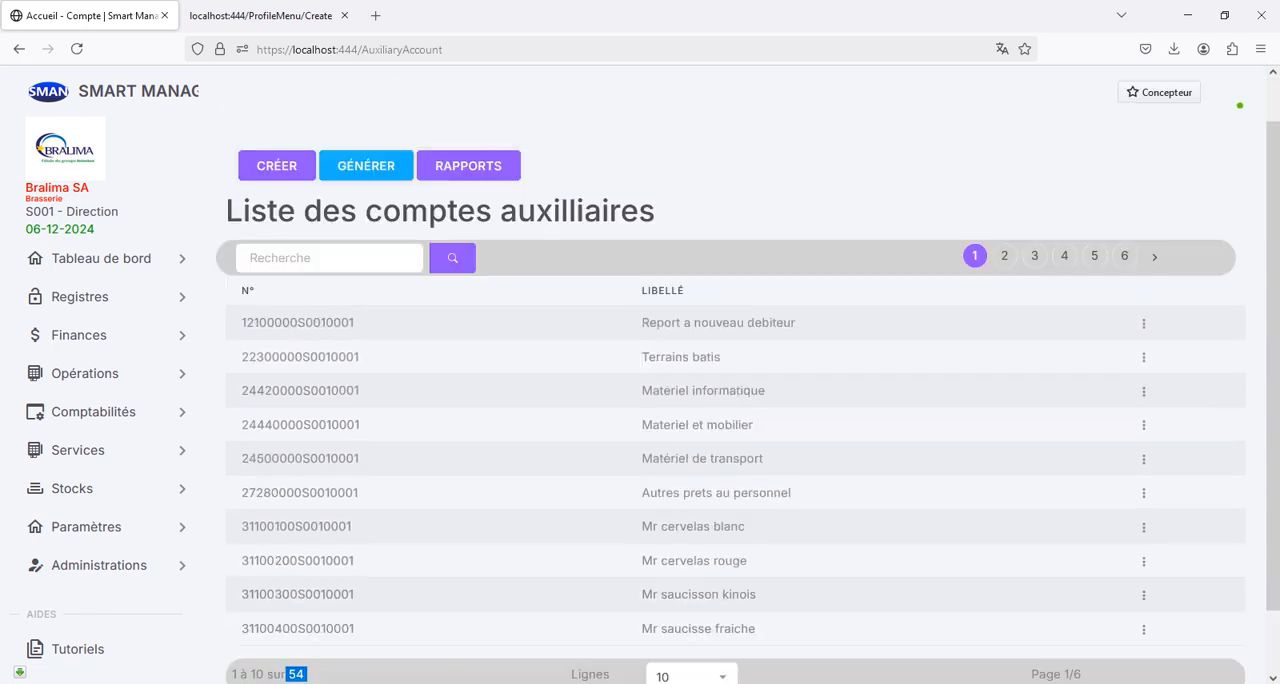
- Close the ProfileMenu/Create page and search the auxiliary accounts for 41
{"action": "left_click", "coordinate": [262, 15]}
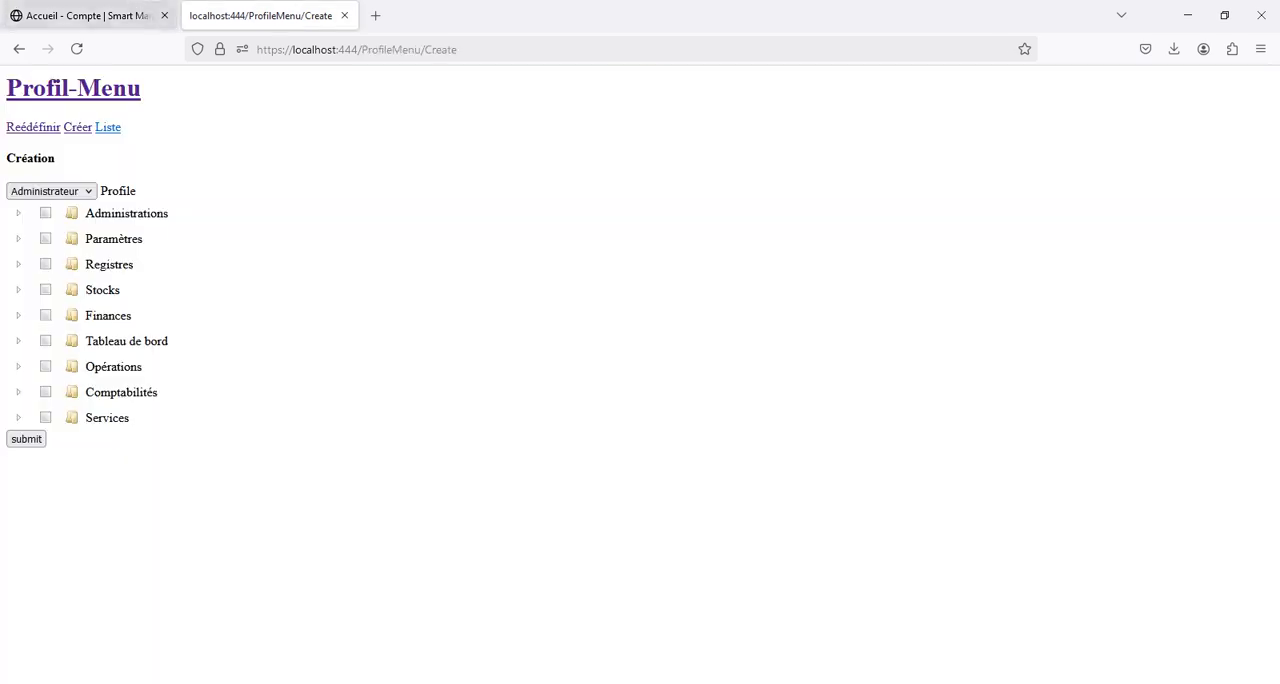
{"action": "left_click", "coordinate": [344, 15]}
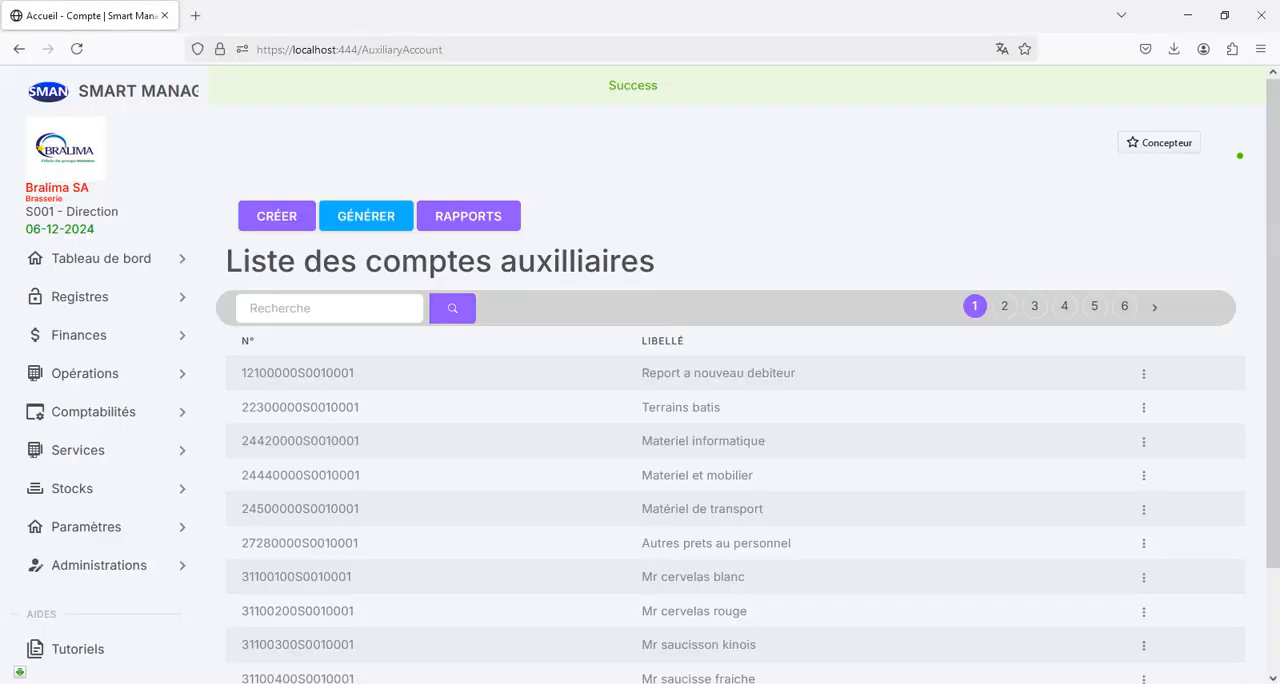
{"action": "scroll", "coordinate": [730, 450], "scroll_direction": "down", "scroll_amount": 2}
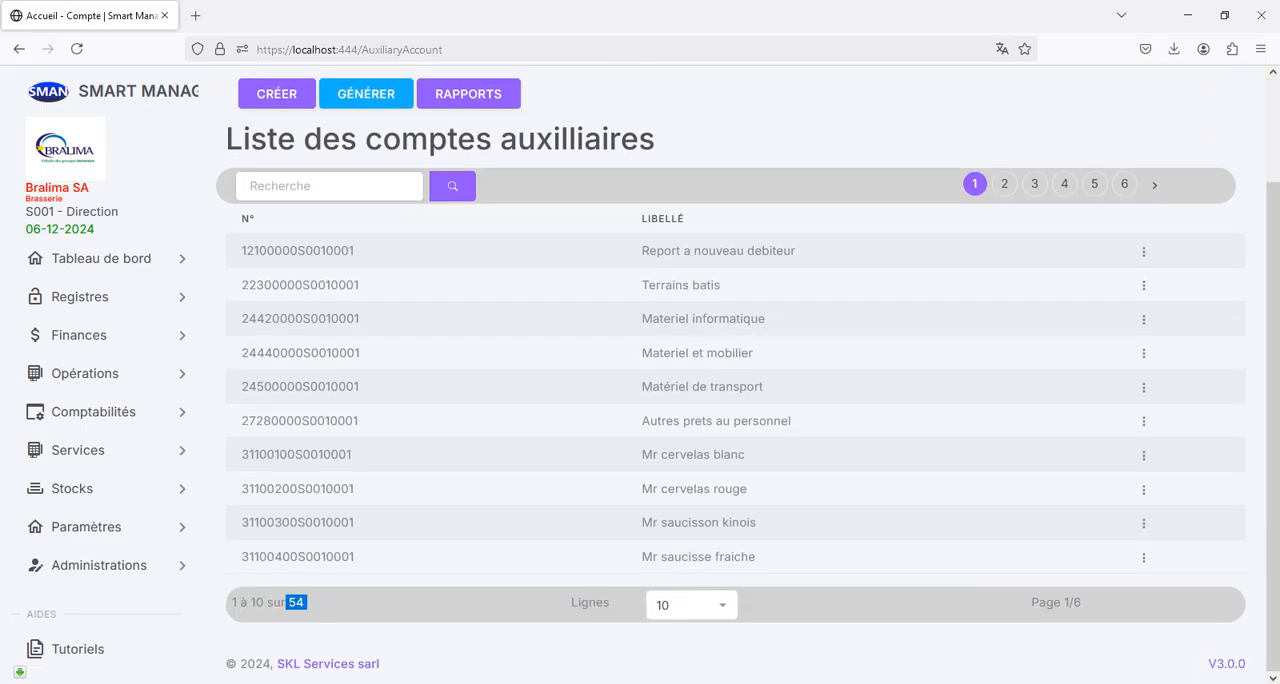
{"action": "left_click", "coordinate": [329, 186]}
{"action": "type", "text": "41"}
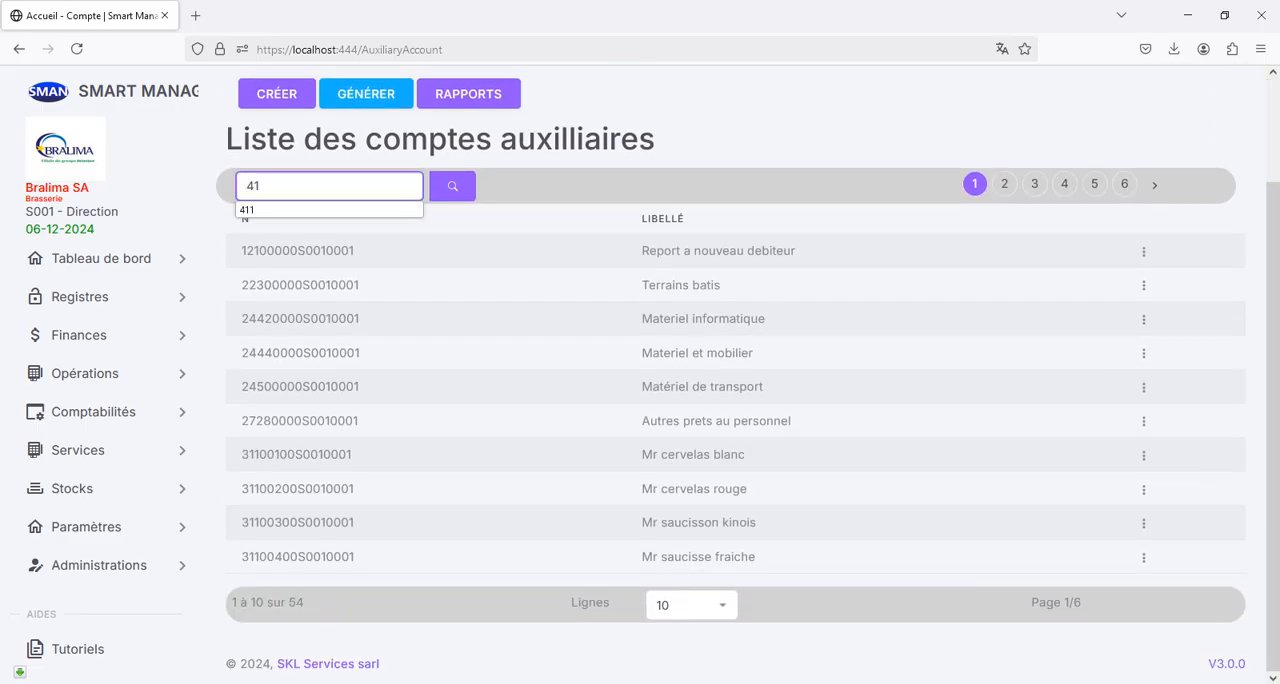
{"action": "left_click", "coordinate": [452, 186]}
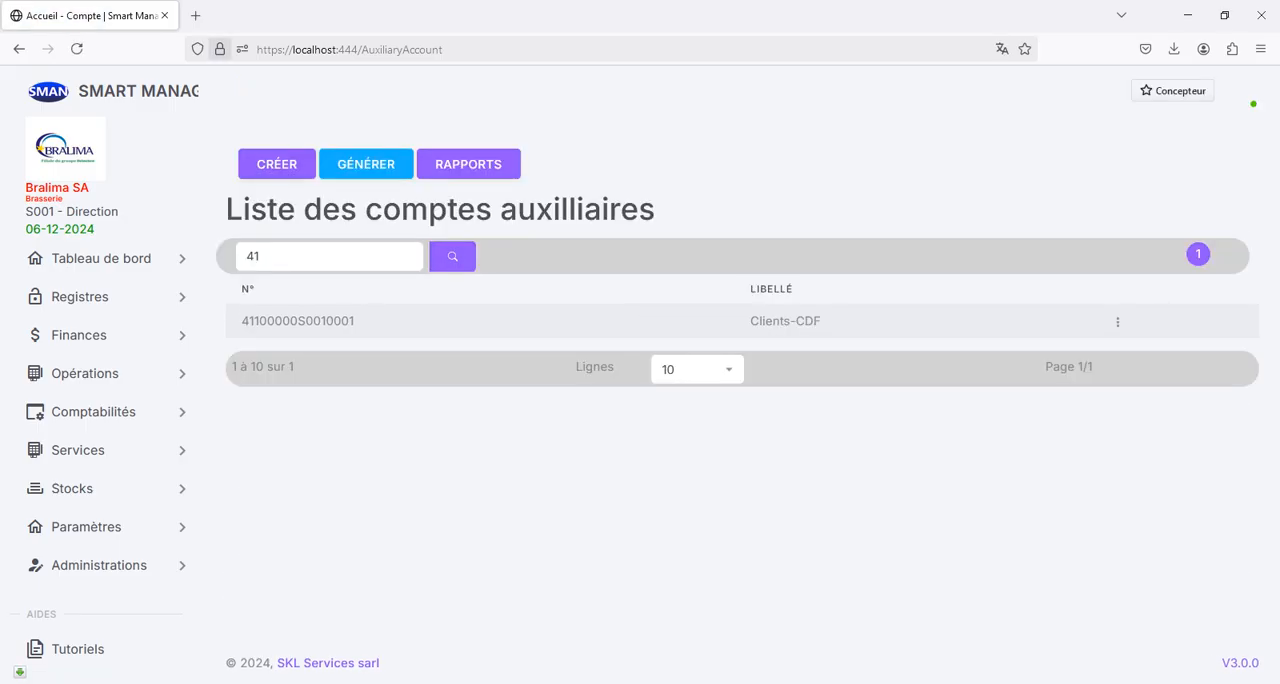
- Duplicate the auxiliary accounts page, open the general accounts in the copy, and search for 41 to check the Clients-CDF number
{"action": "right_click", "coordinate": [96, 15]}
{"action": "left_click", "coordinate": [146, 132]}
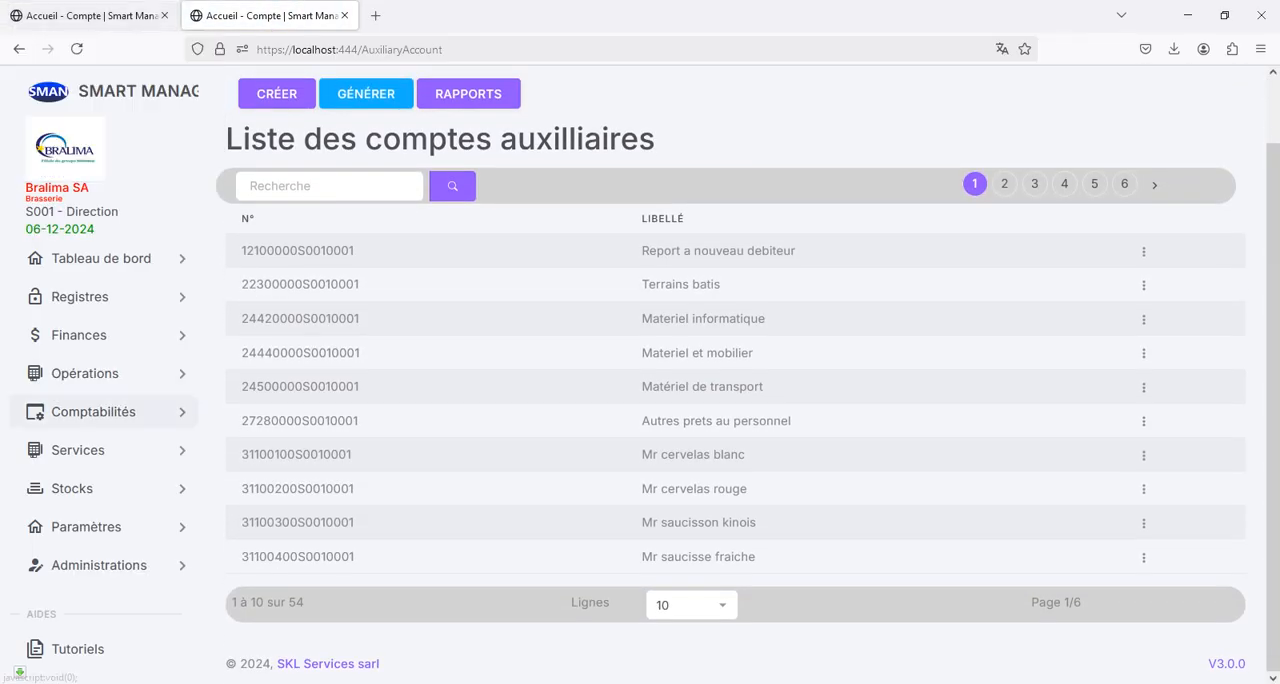
{"action": "left_click", "coordinate": [93, 411]}
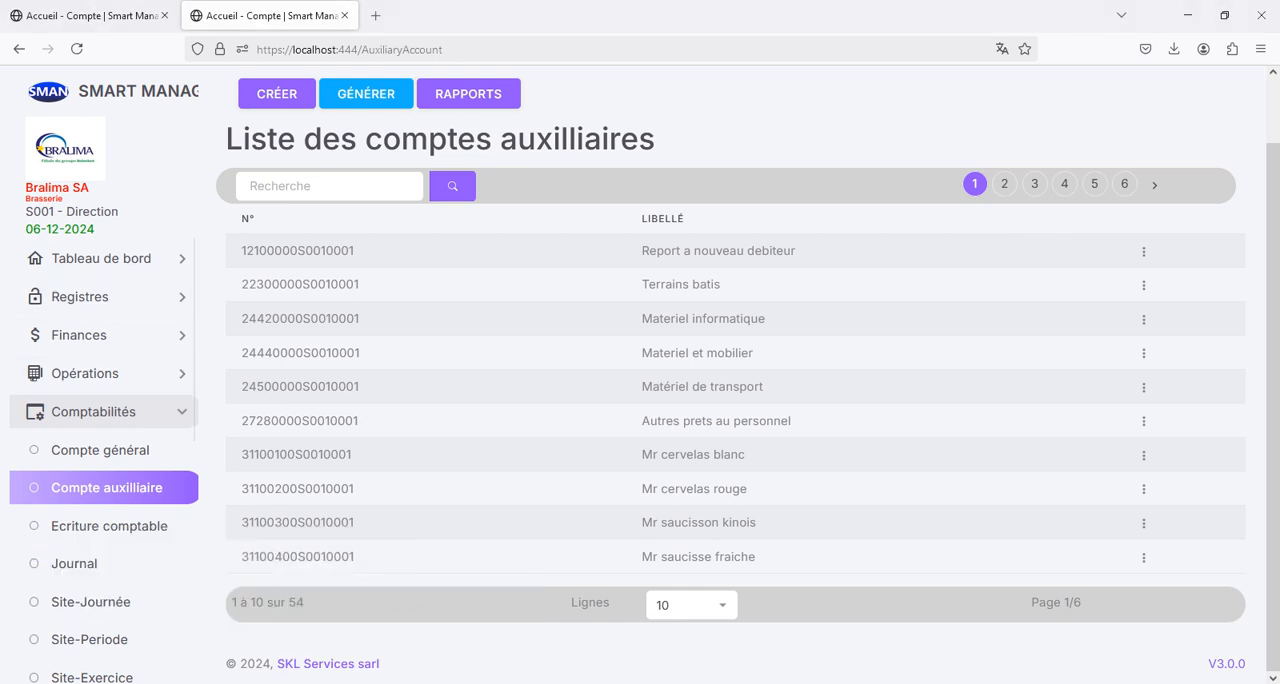
{"action": "left_click", "coordinate": [100, 450]}
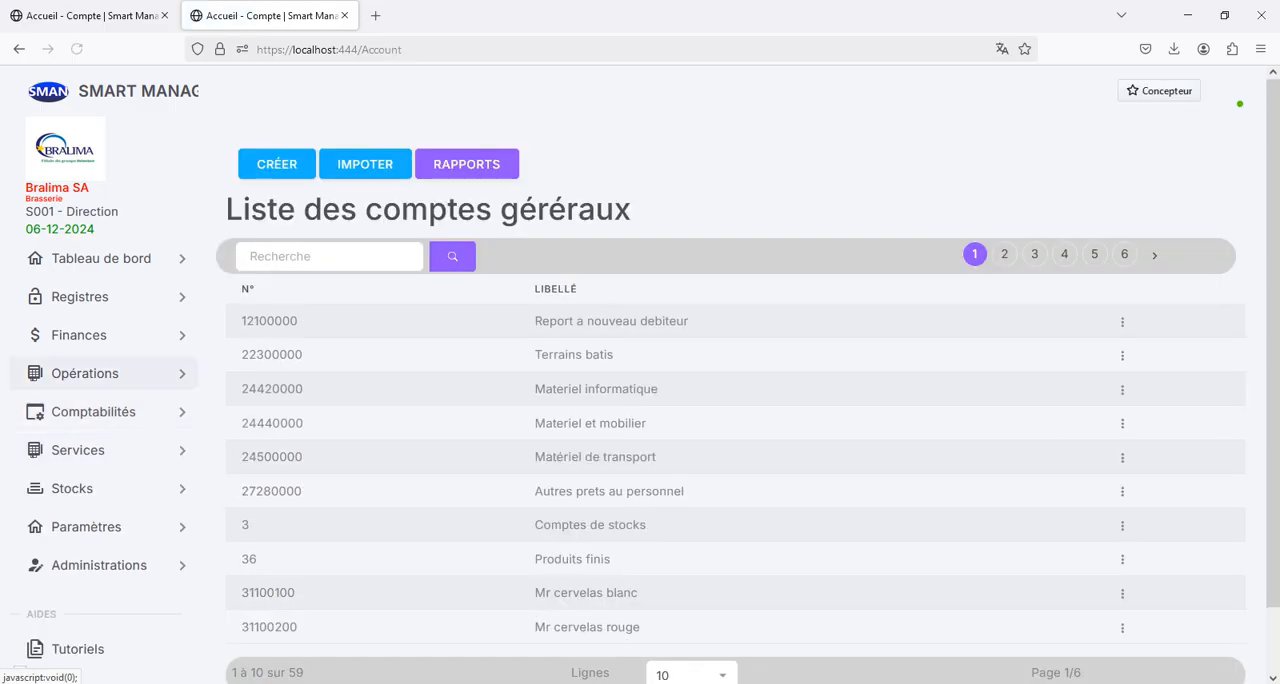
{"action": "type", "text": "41"}
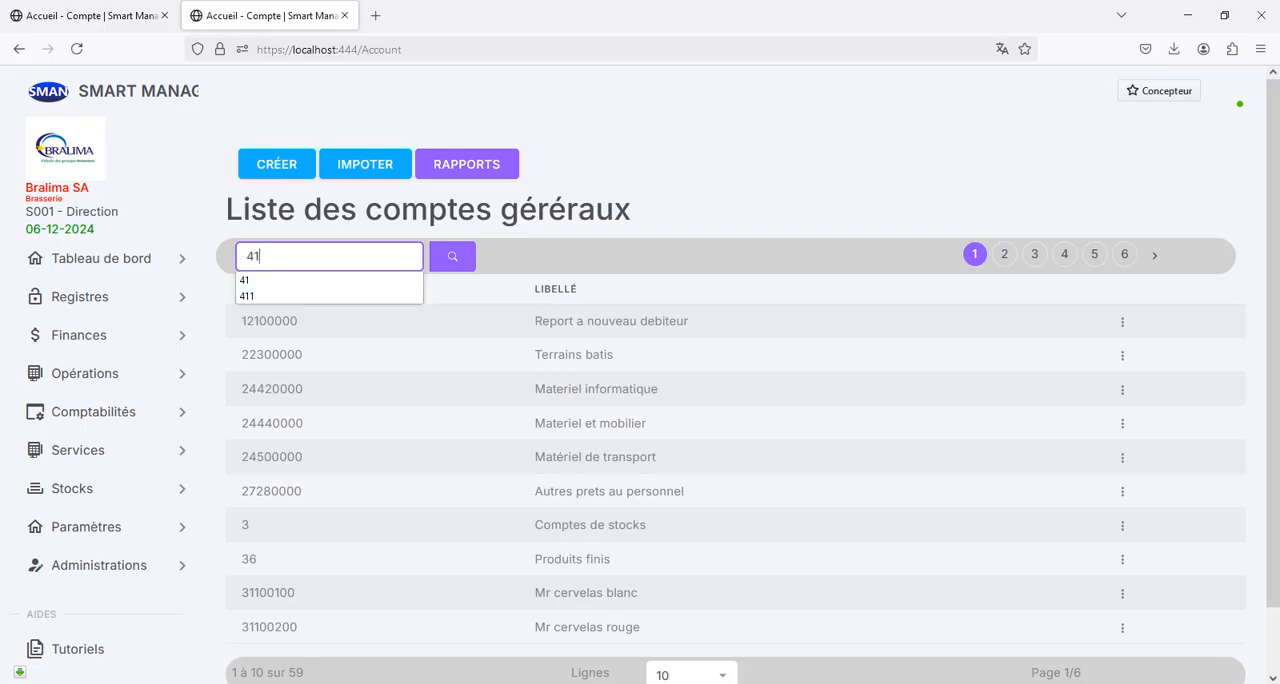
{"action": "key", "text": "Return"}
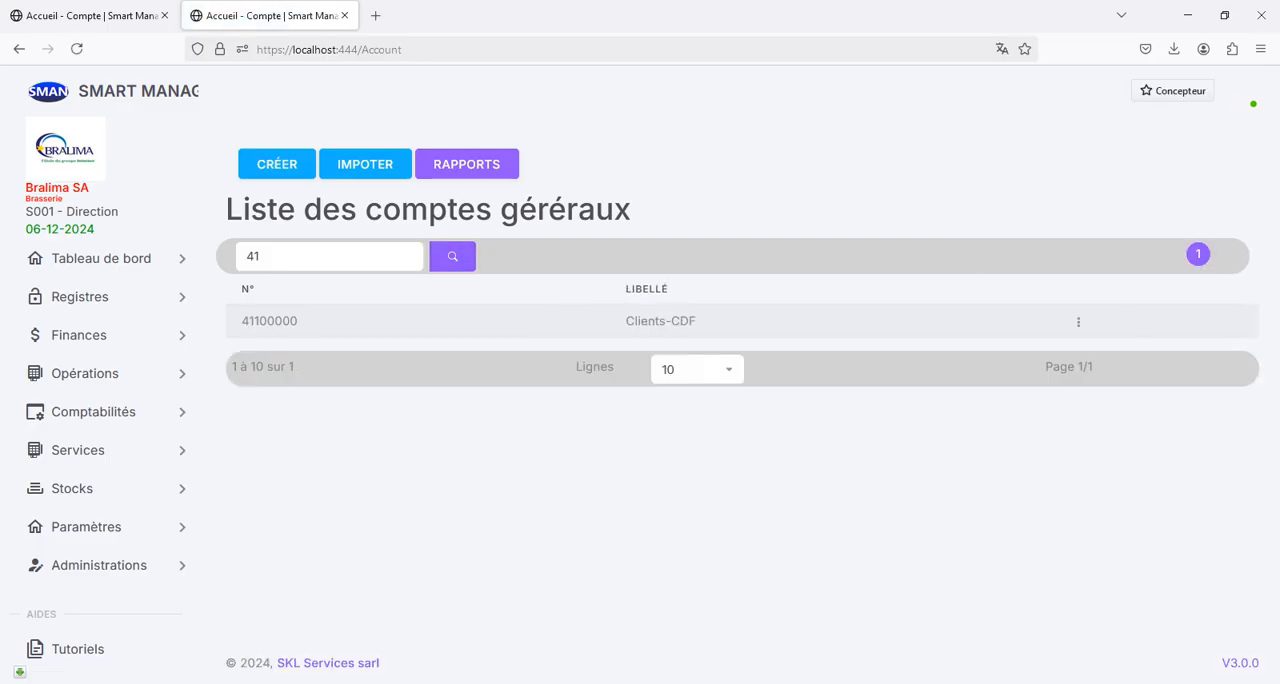
{"action": "double_click", "coordinate": [269, 321]}
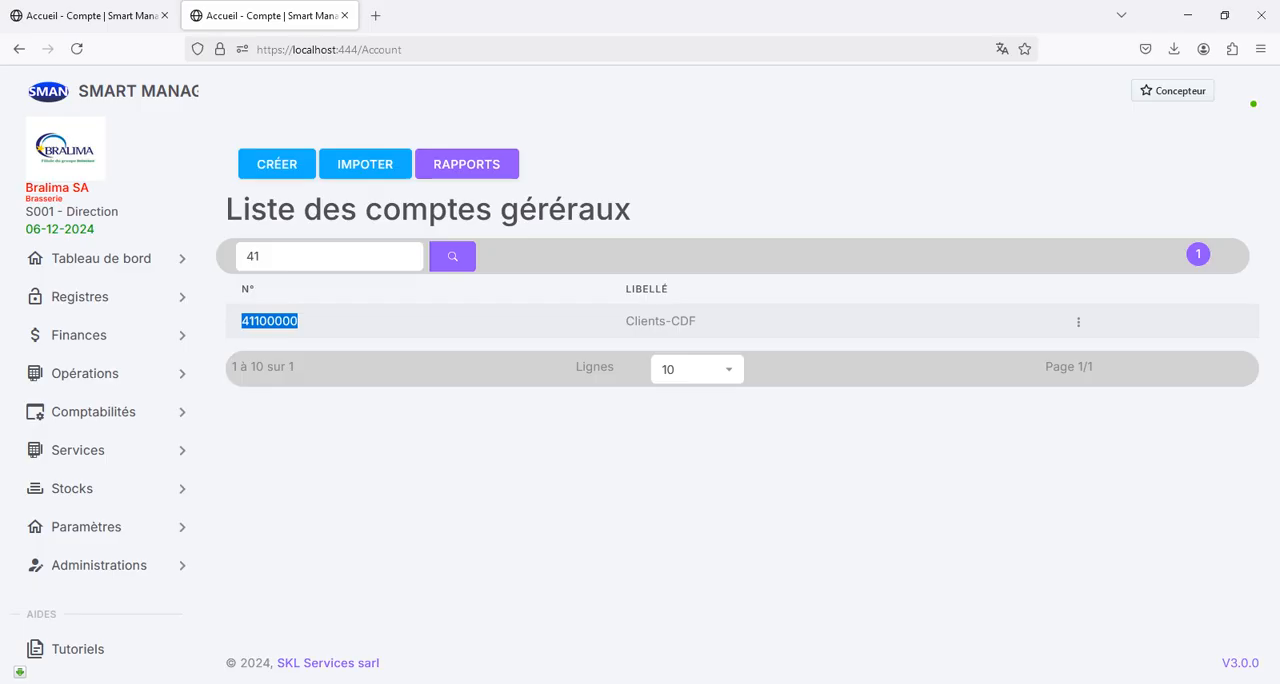
- Return to the auxiliary accounts page and examine the general account, site code and sequence parts of the Clients-CDF number
{"action": "left_click", "coordinate": [88, 16]}
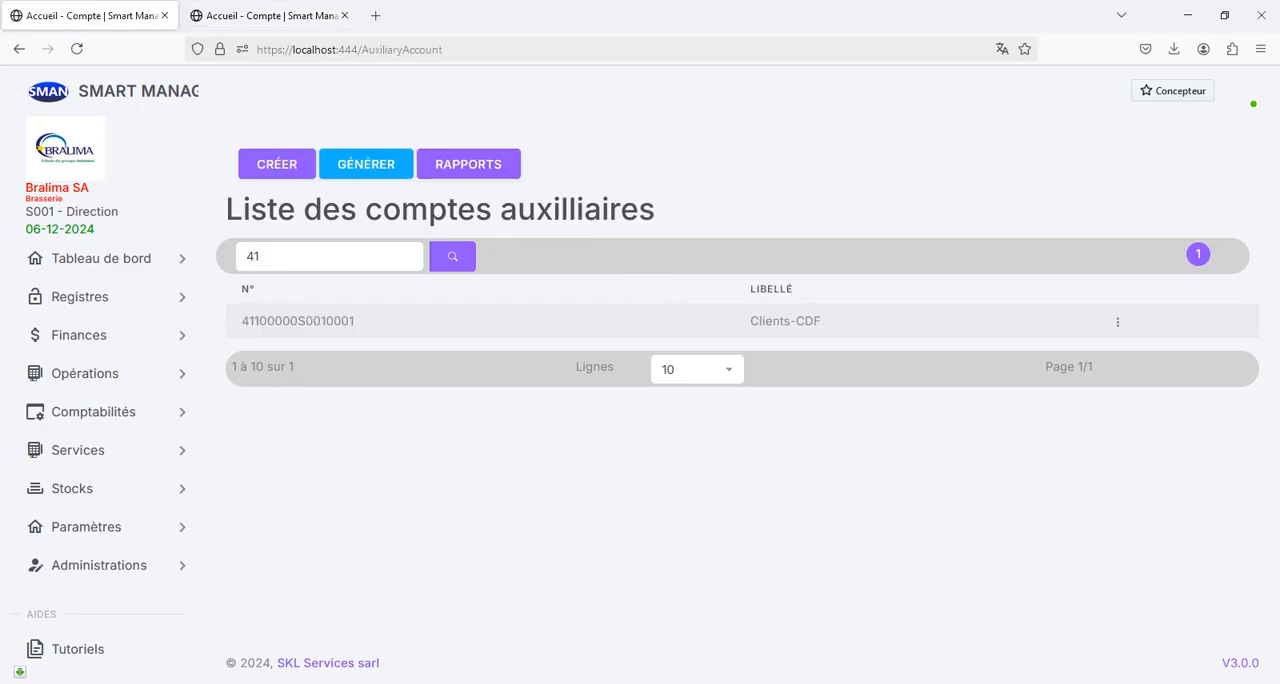
{"action": "left_click_drag", "start_coordinate": [241, 321], "coordinate": [298, 321]}
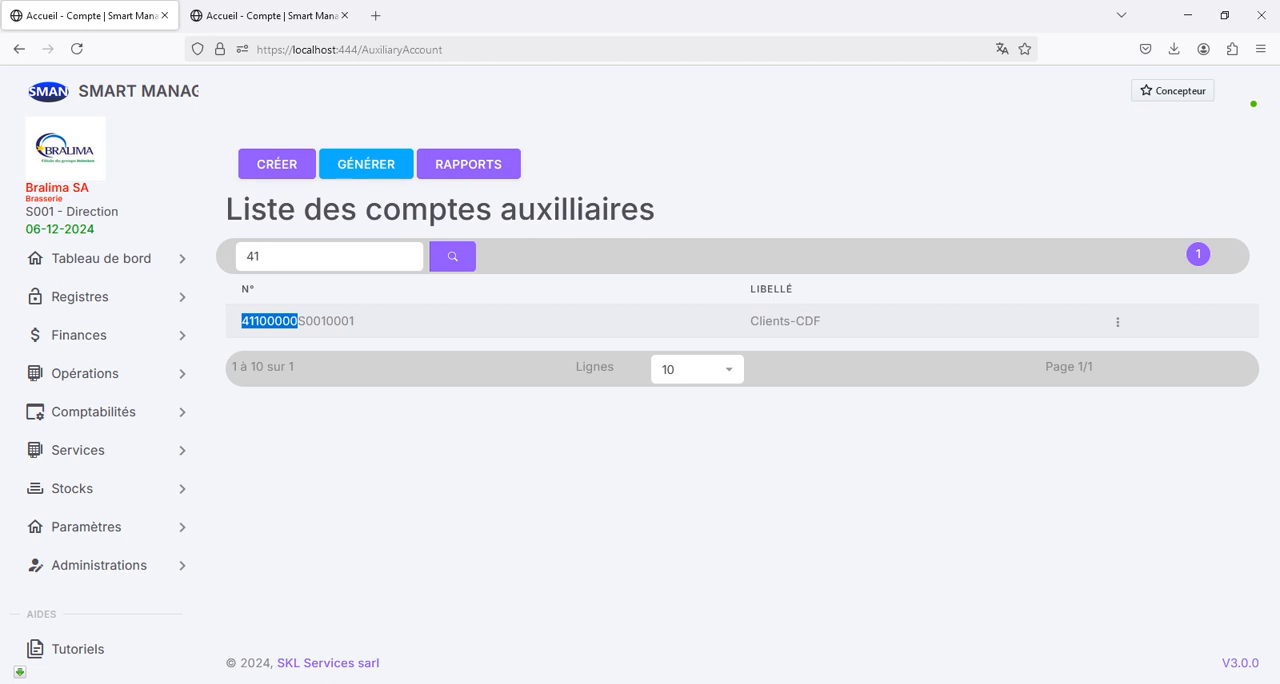
{"action": "left_click_drag", "start_coordinate": [25, 211], "coordinate": [57, 211]}
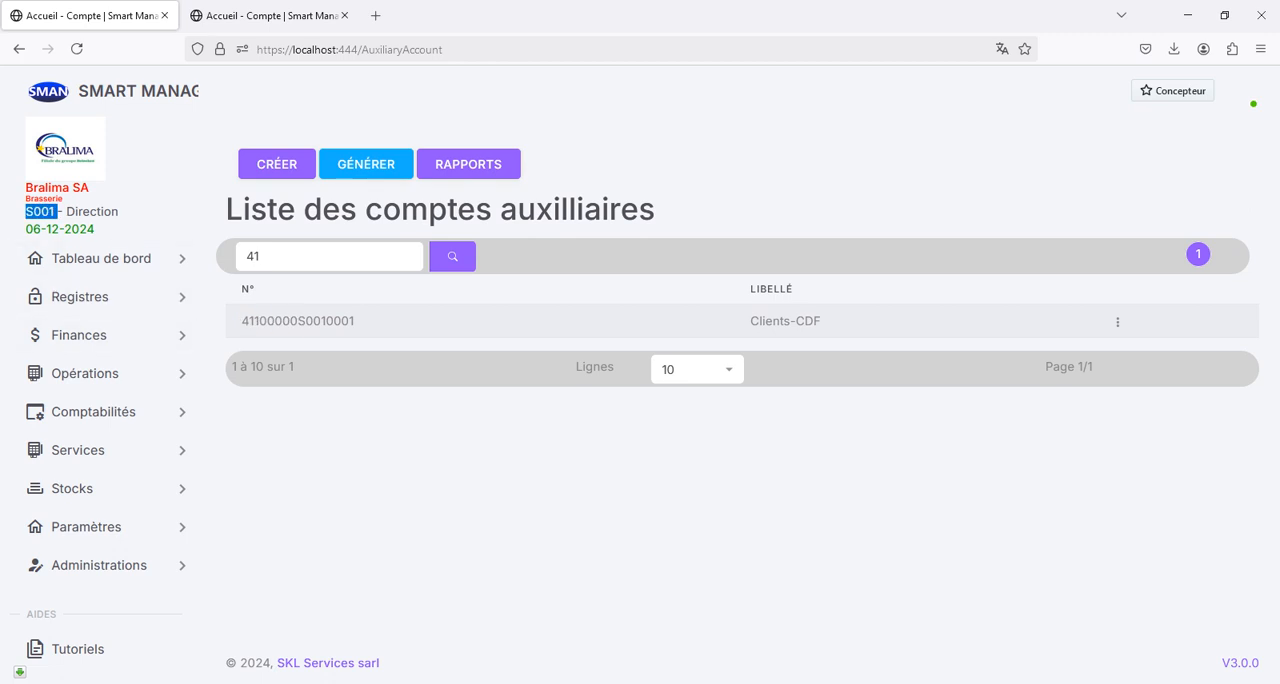
{"action": "left_click_drag", "start_coordinate": [297, 321], "coordinate": [326, 321]}
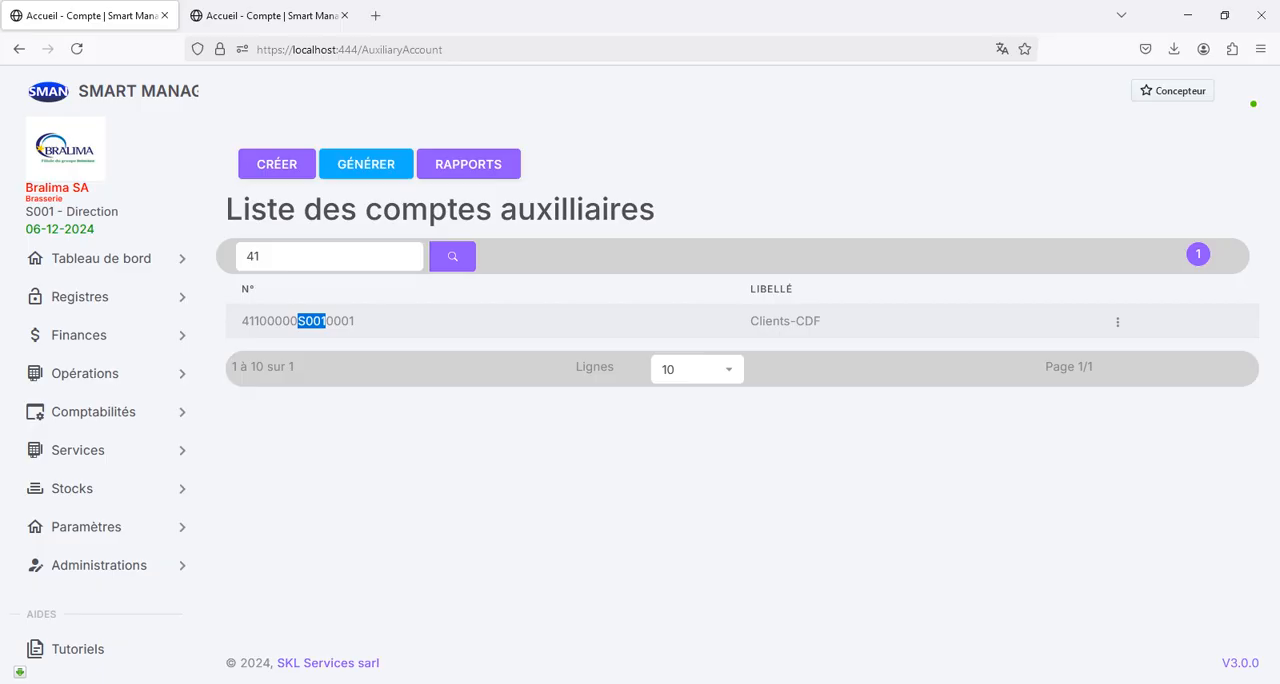
{"action": "left_click", "coordinate": [327, 321]}
{"action": "left_click_drag", "start_coordinate": [354, 321], "coordinate": [326, 321]}
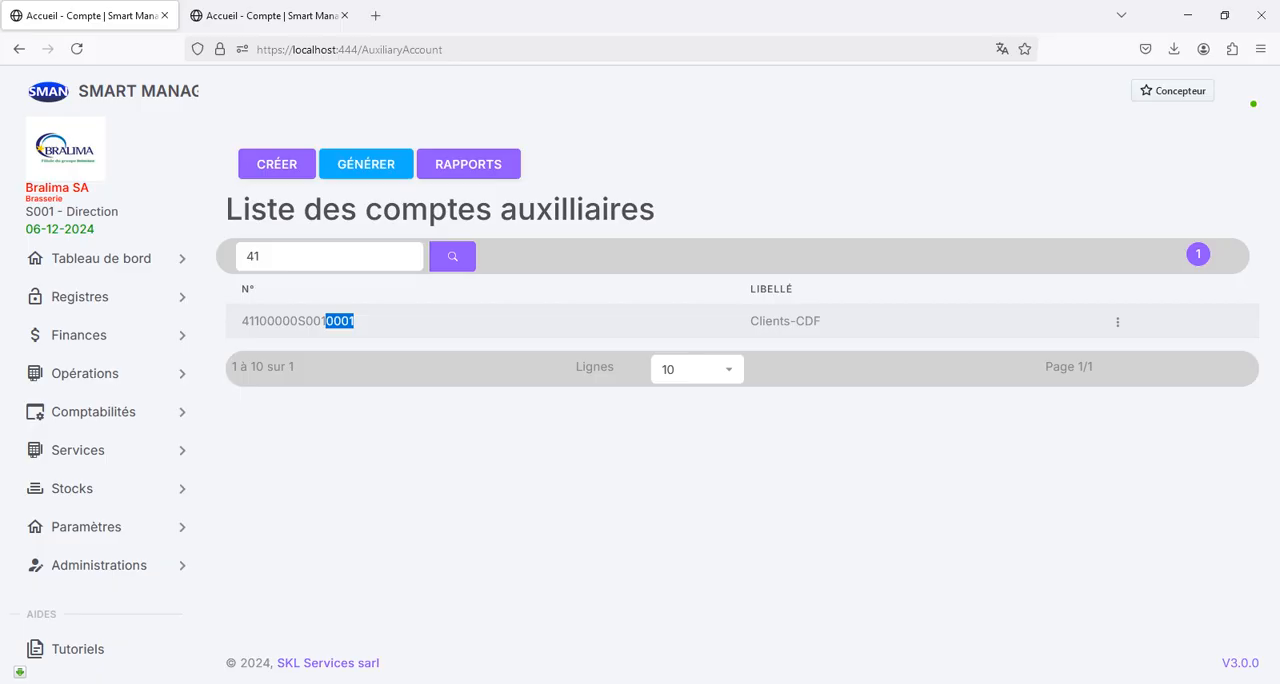
{"action": "left_click", "coordinate": [341, 321]}
{"action": "double_click", "coordinate": [298, 321]}
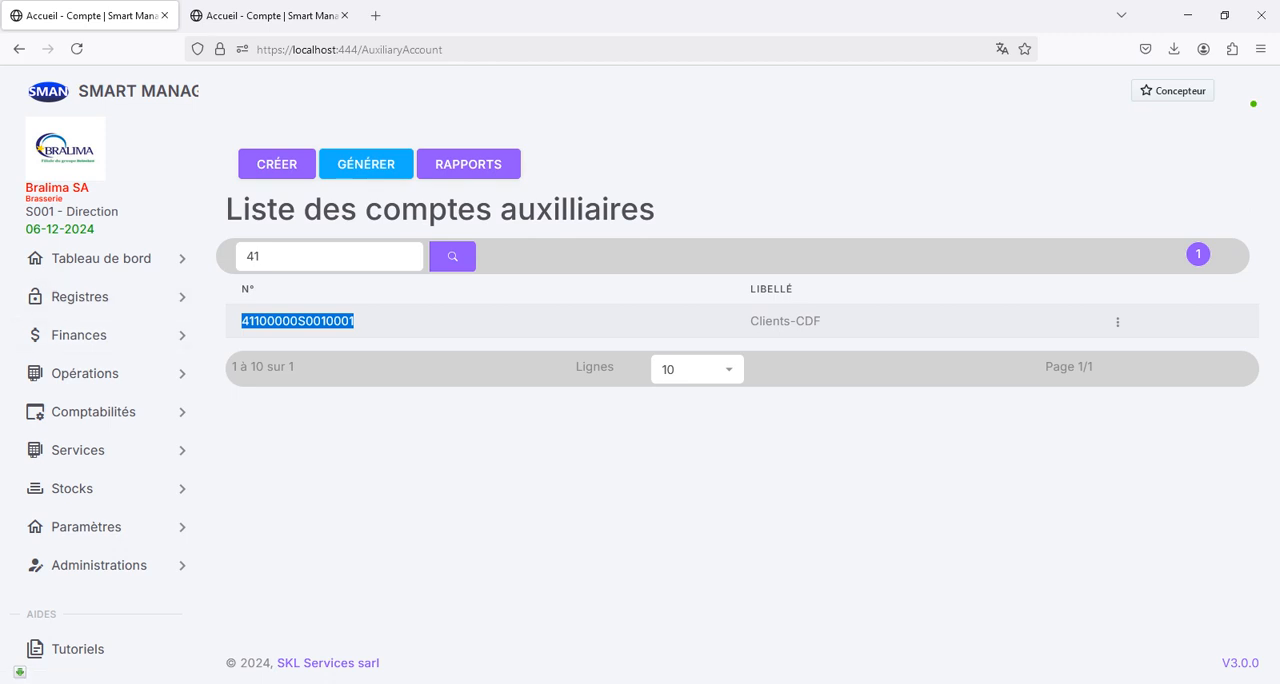
{"action": "left_click", "coordinate": [298, 321]}
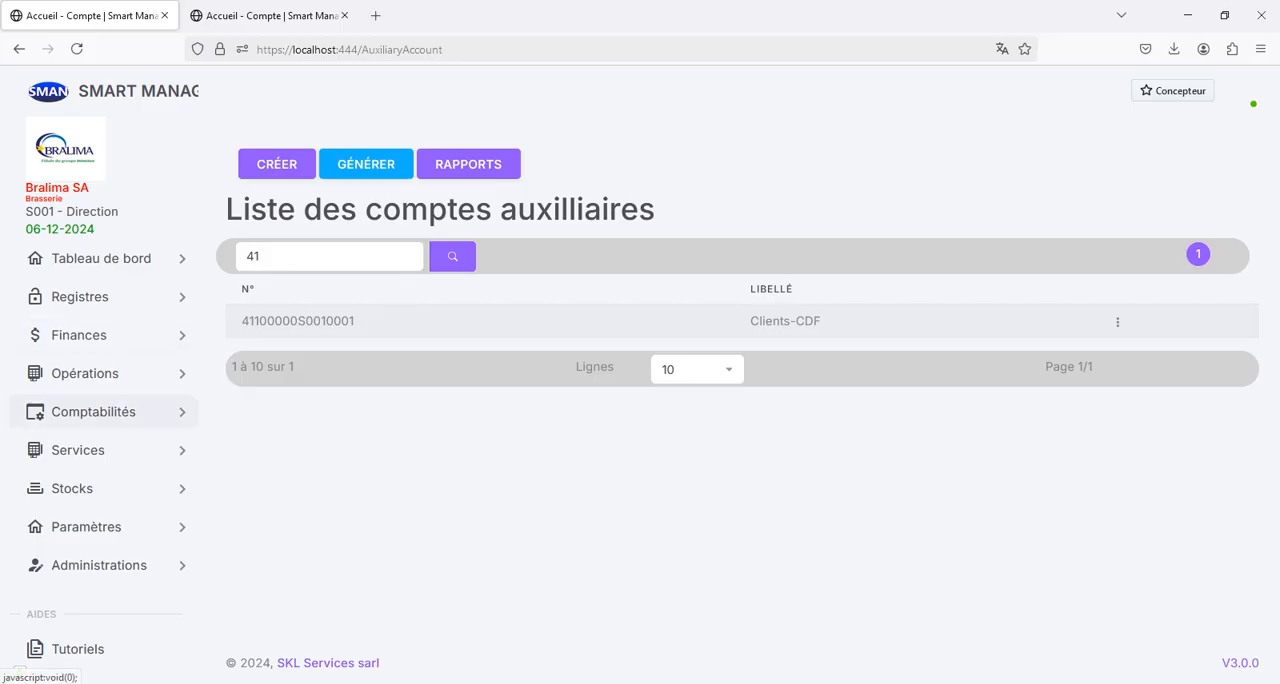
- Create an accounting journal with the designation Caisse
{"action": "left_click", "coordinate": [93, 411]}
{"action": "left_click", "coordinate": [74, 563]}
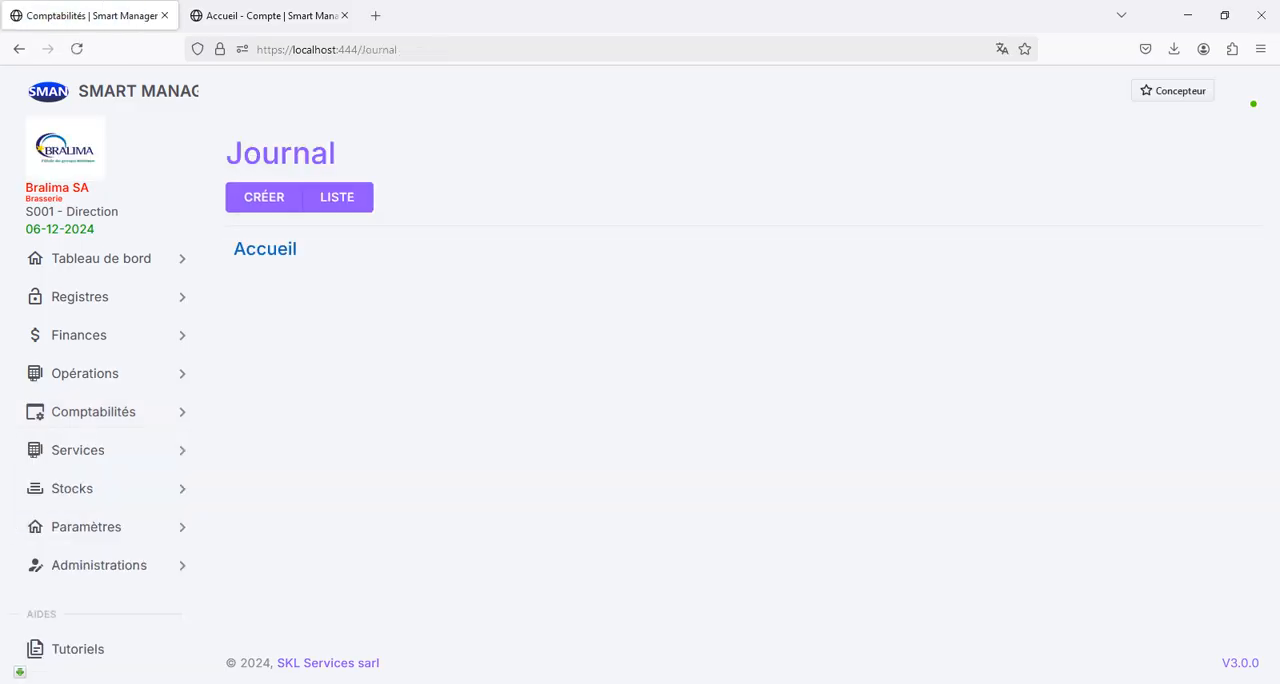
{"action": "left_click", "coordinate": [264, 197]}
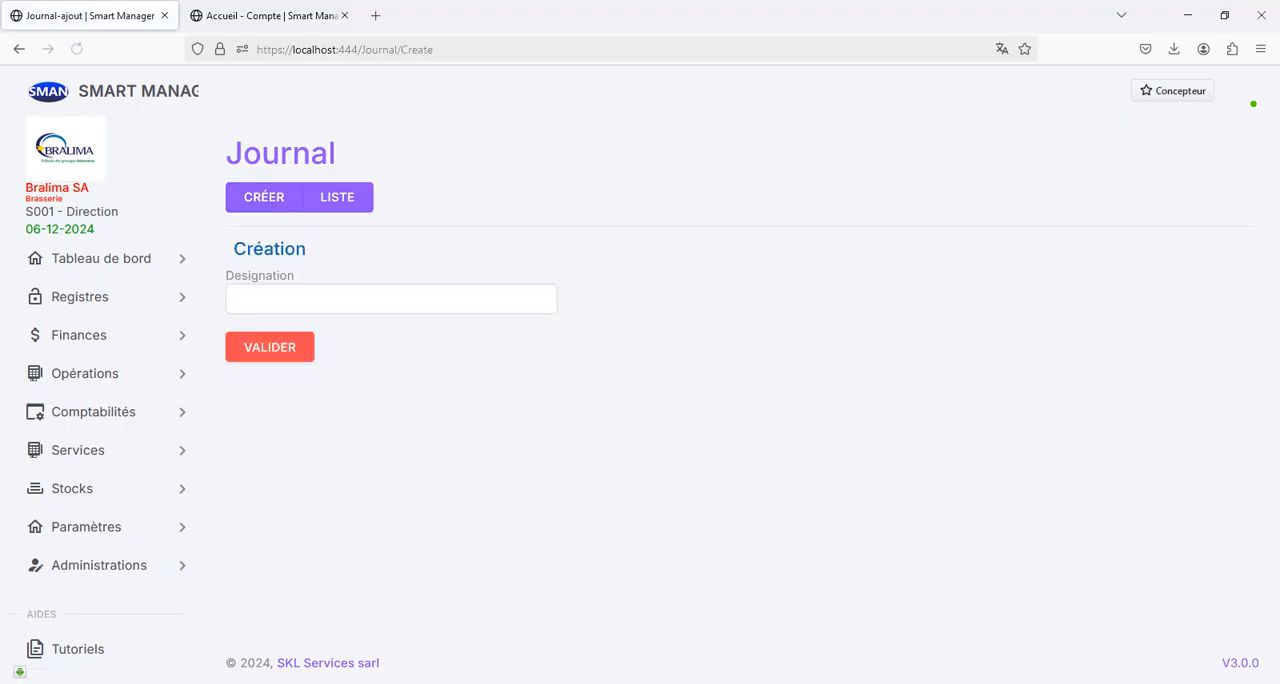
{"action": "type", "text": "Ca"}
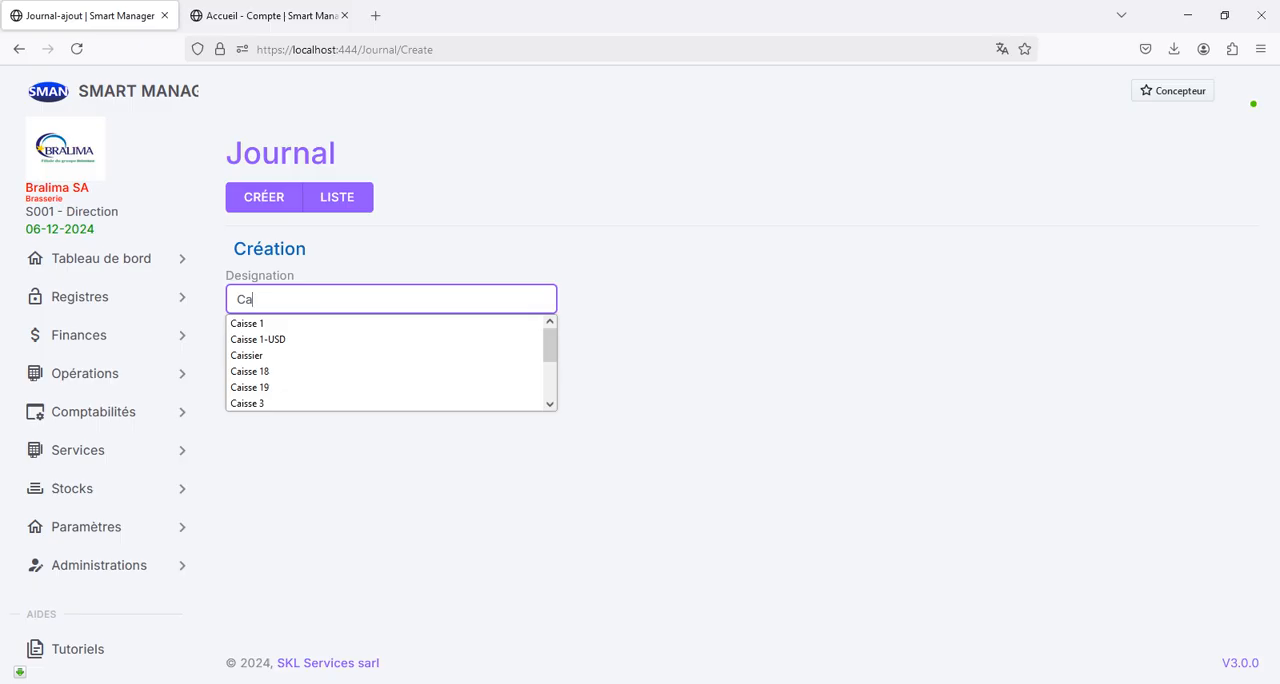
{"action": "type", "text": "isse"}
{"action": "key", "text": "Escape"}
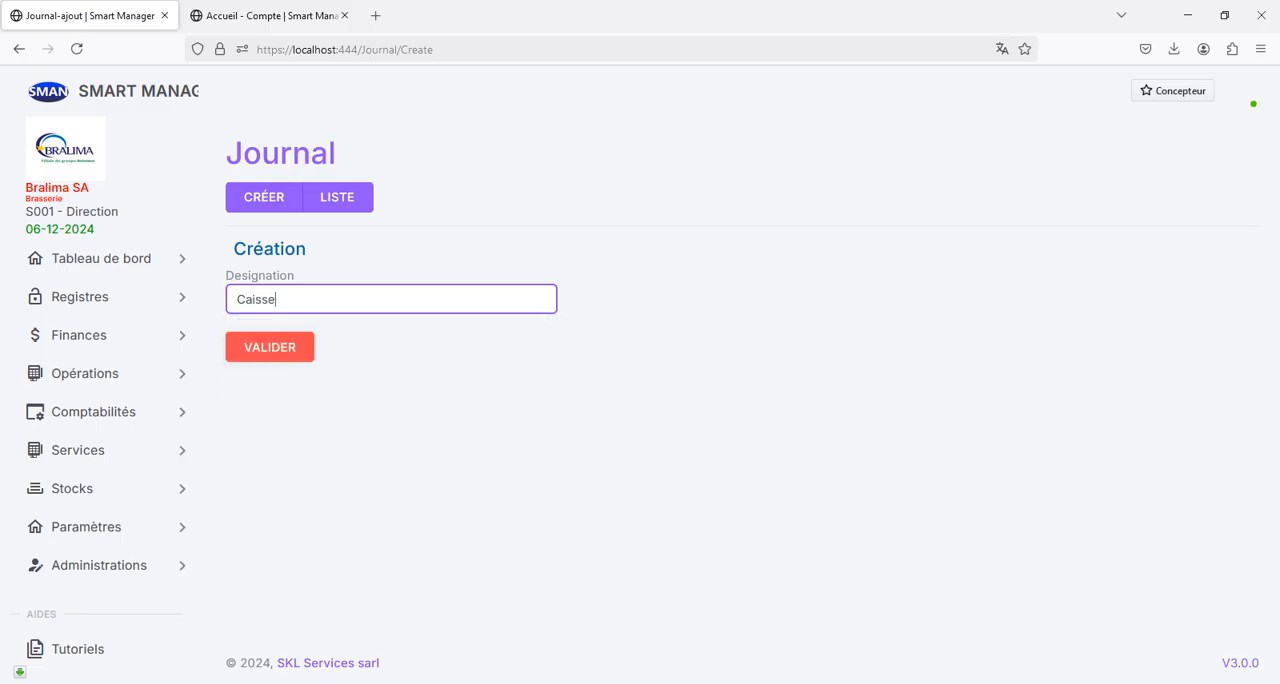
{"action": "left_click", "coordinate": [269, 347]}
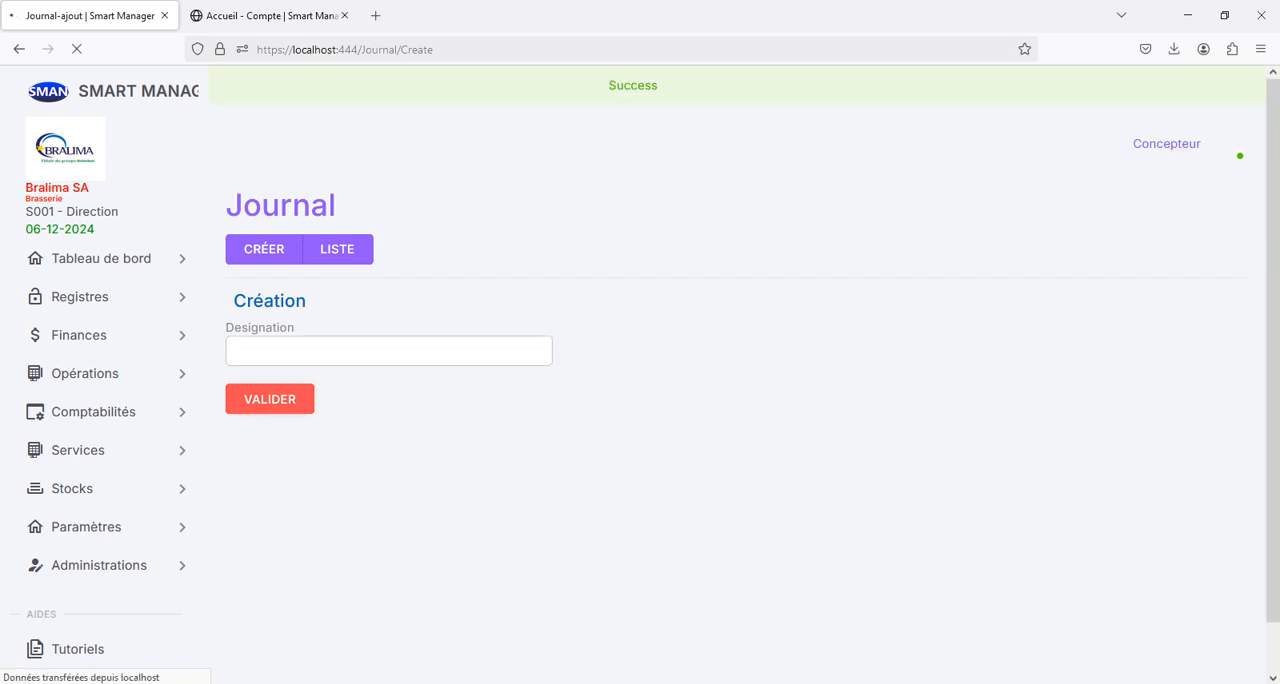
- Create an accounting journal with the designation Stock
{"action": "left_click", "coordinate": [270, 349]}
{"action": "type", "text": "Stock"}
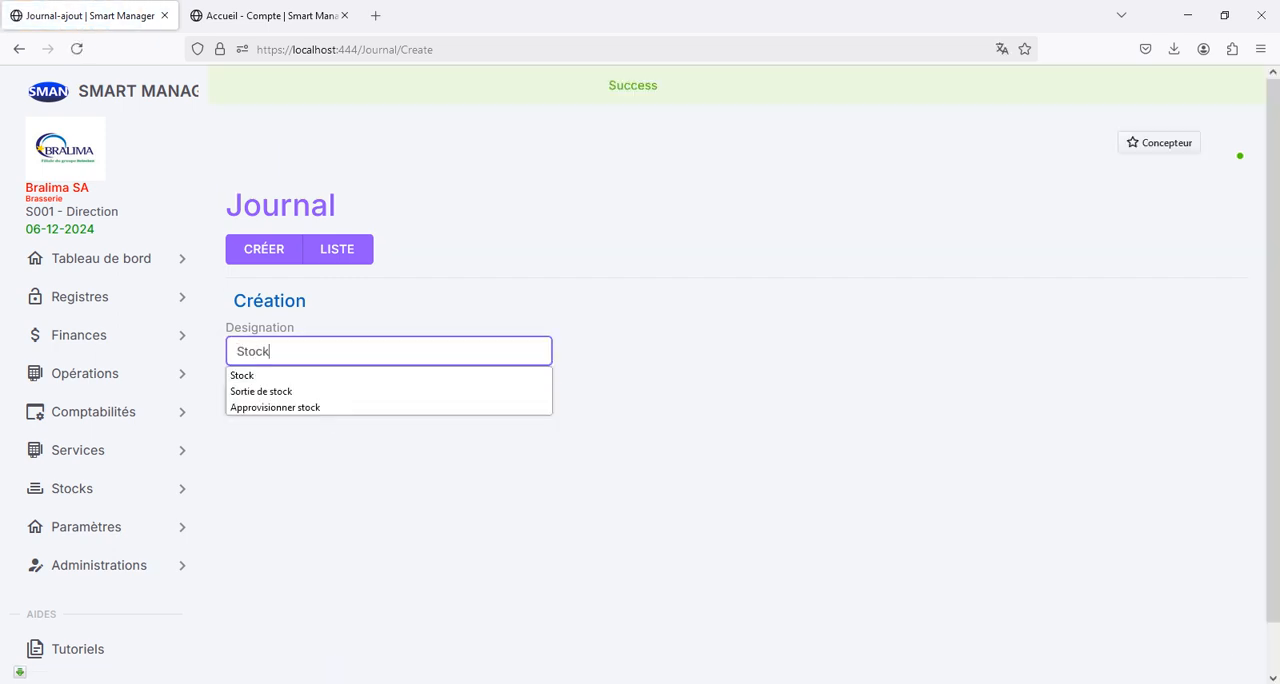
{"action": "left_click", "coordinate": [612, 410]}
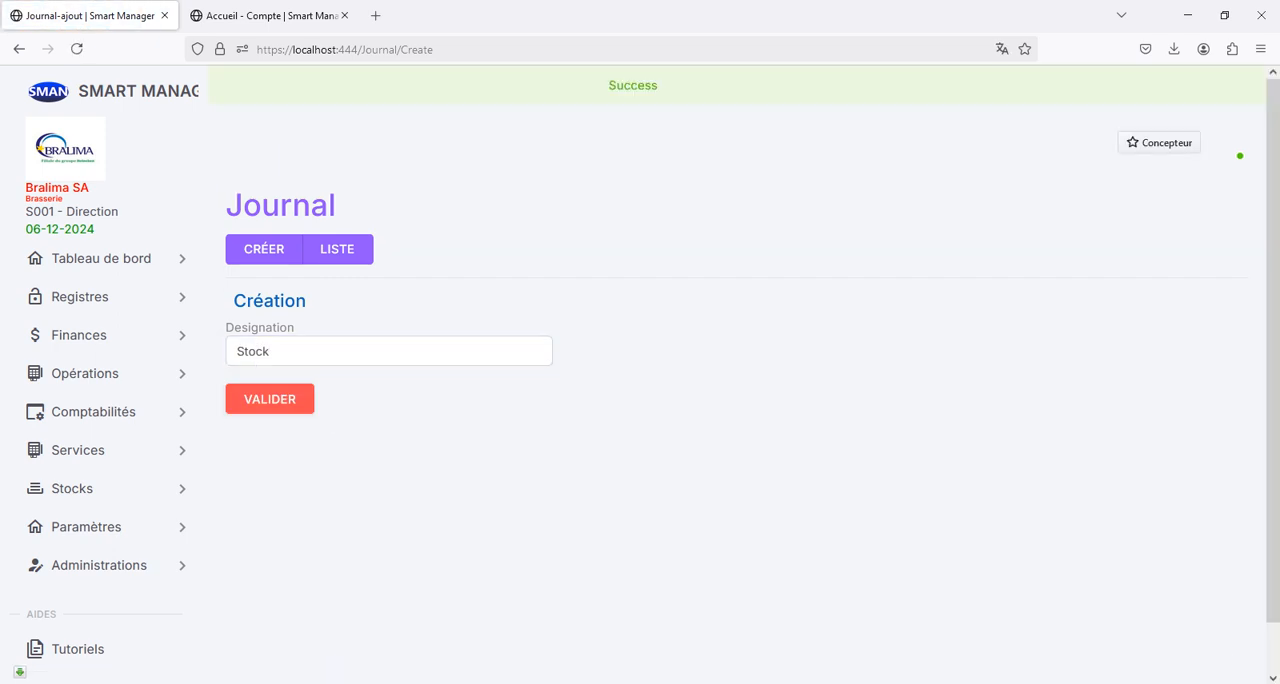
{"action": "left_click", "coordinate": [270, 399]}
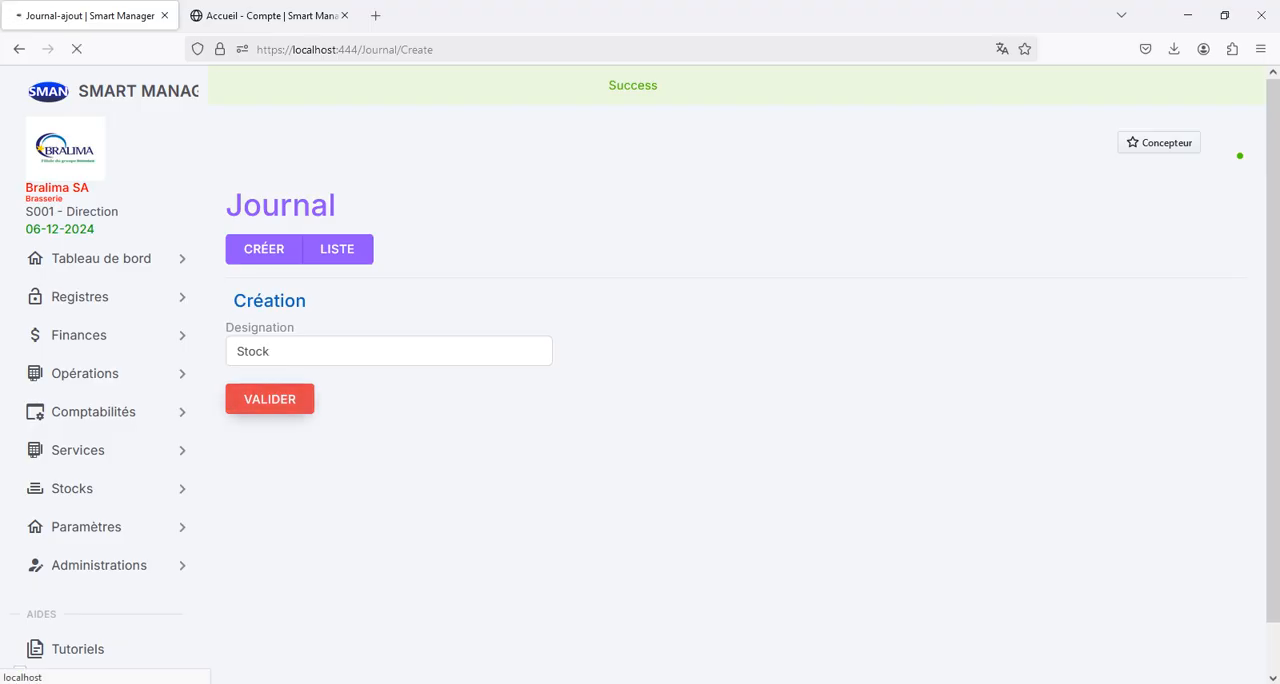